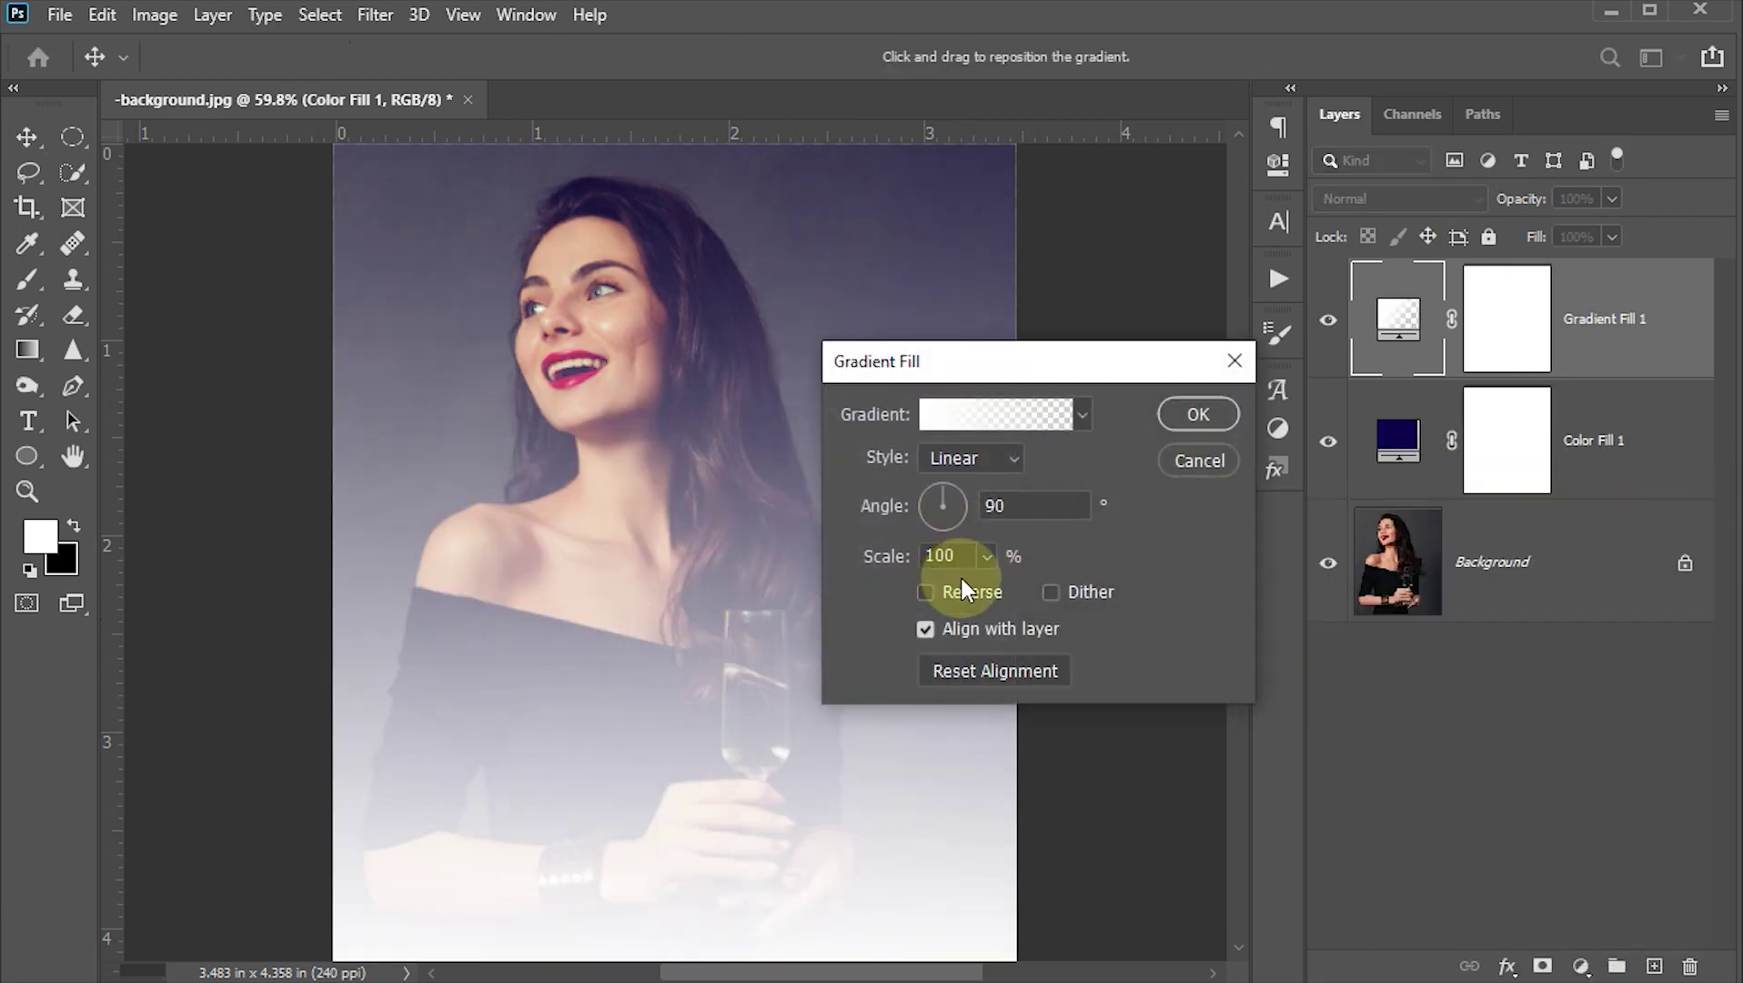
Apply the Foreground to Transparent preset from the Basics group to the new gradient fill.
{"action": "left_click", "coordinate": [967, 420]}
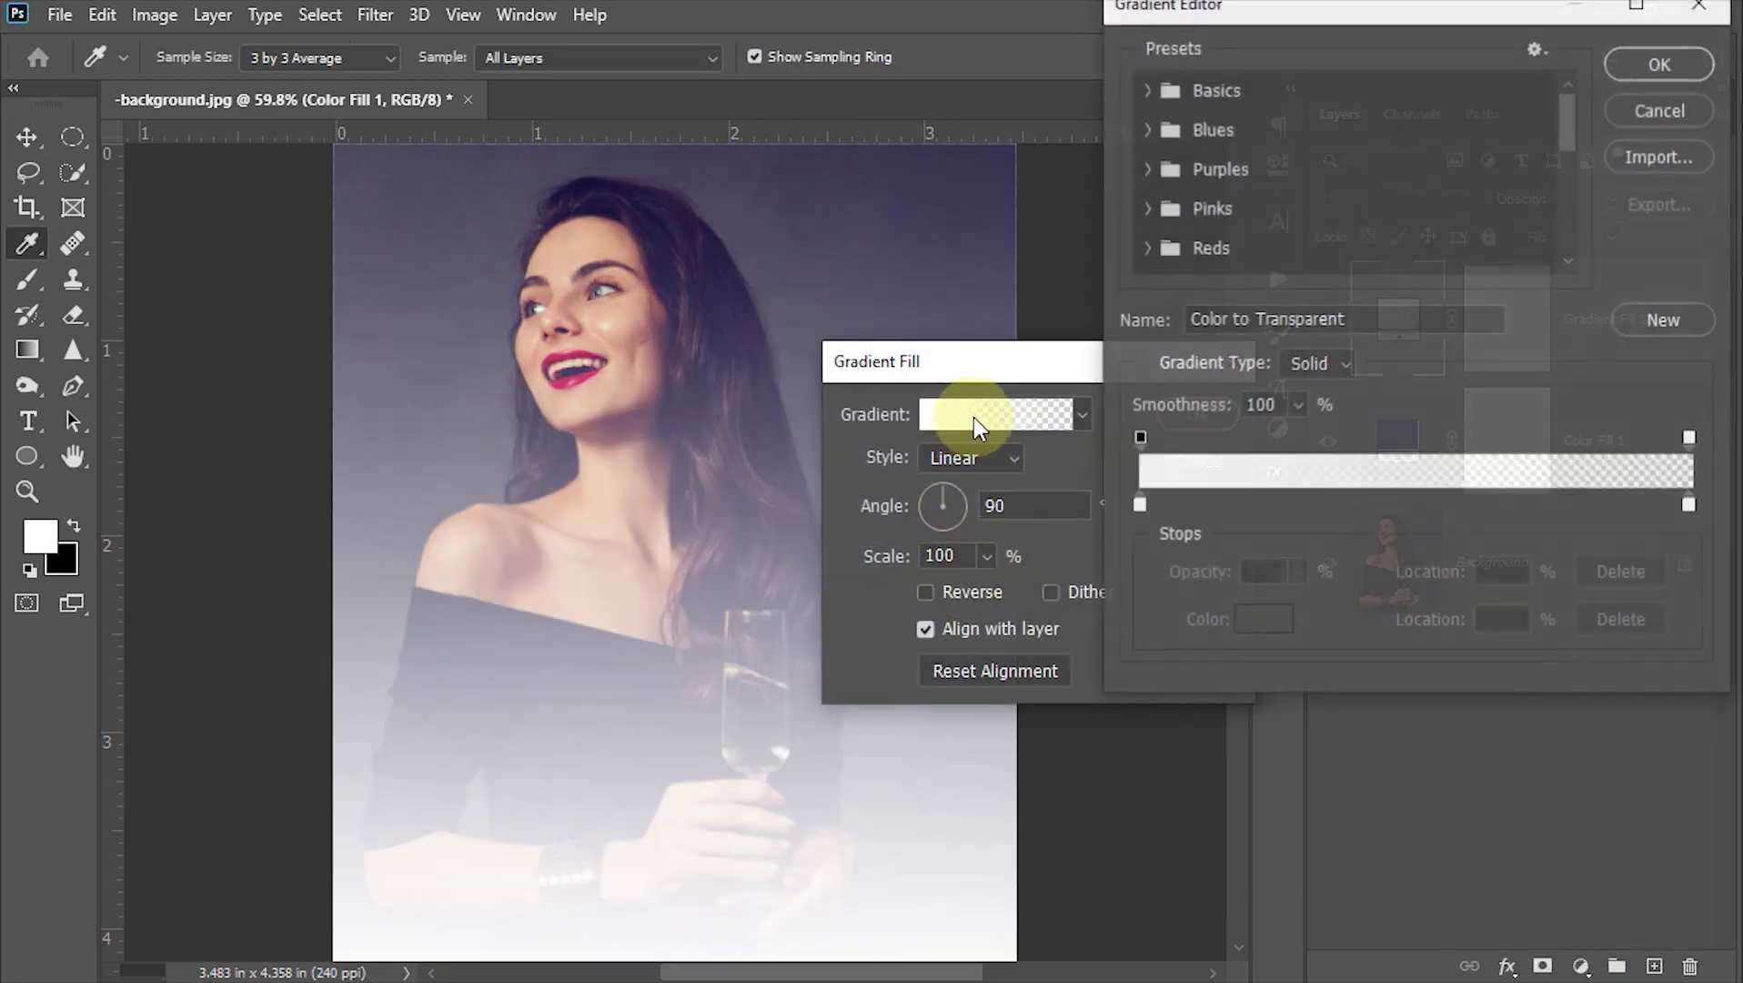
{"action": "left_click", "coordinate": [1148, 89]}
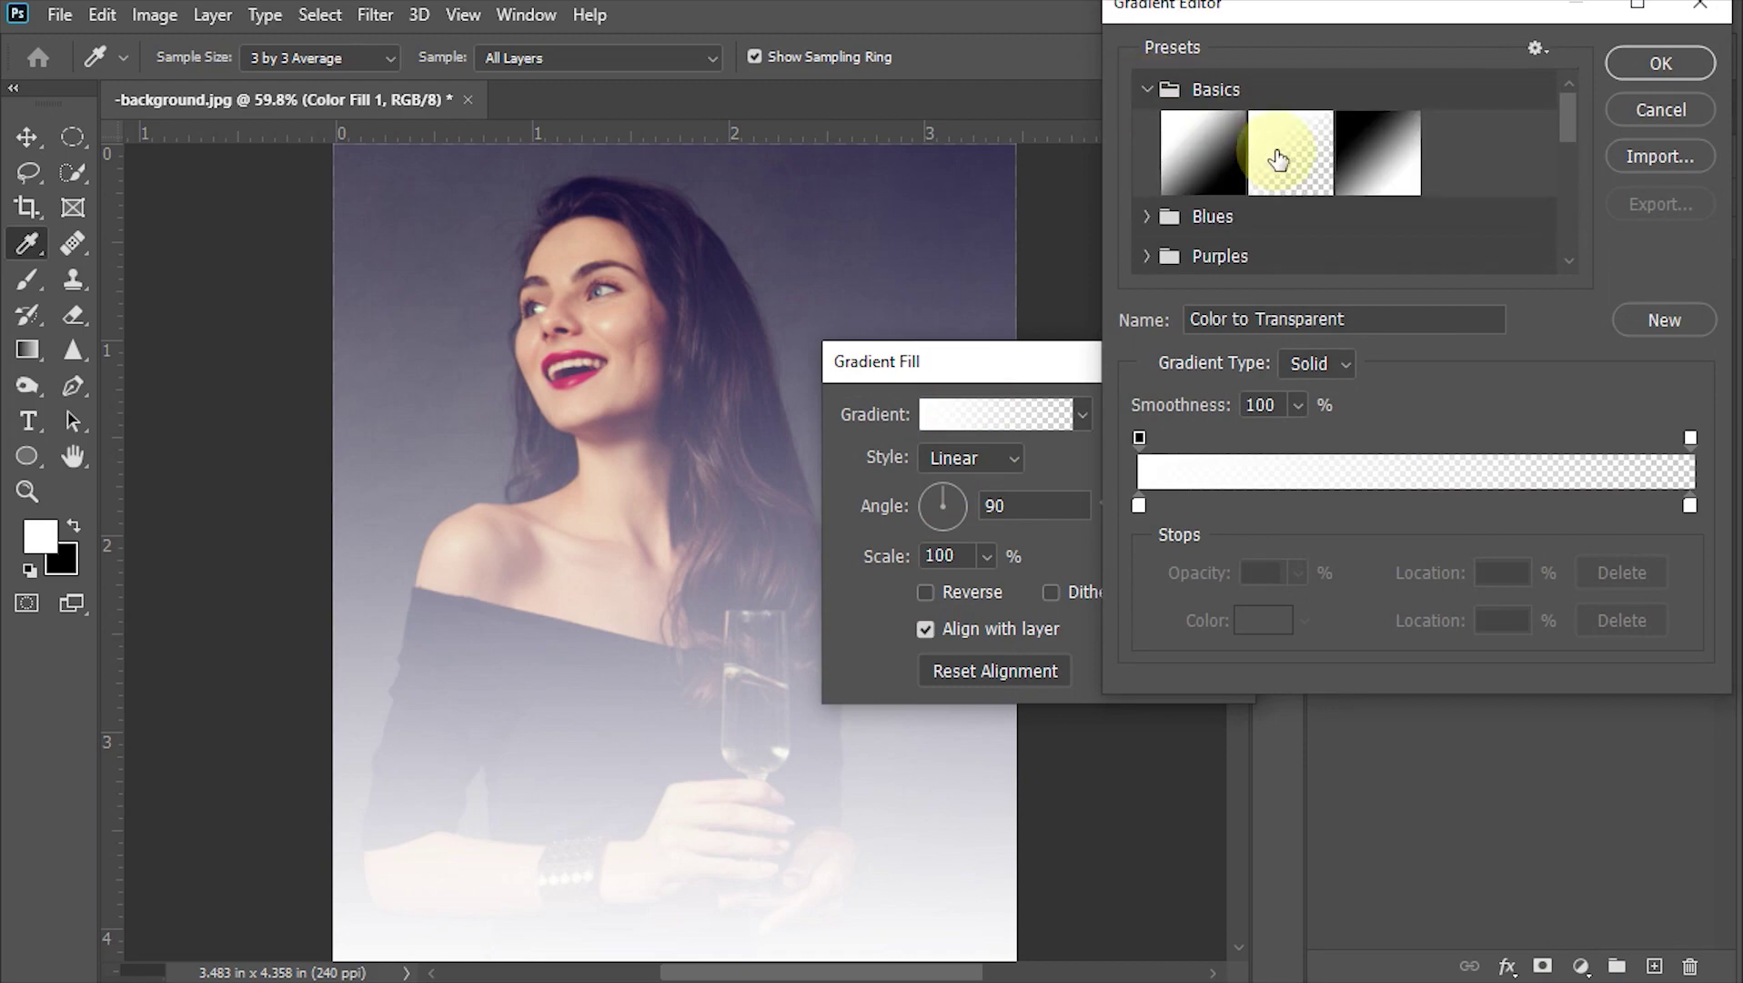
{"action": "left_click", "coordinate": [1274, 164]}
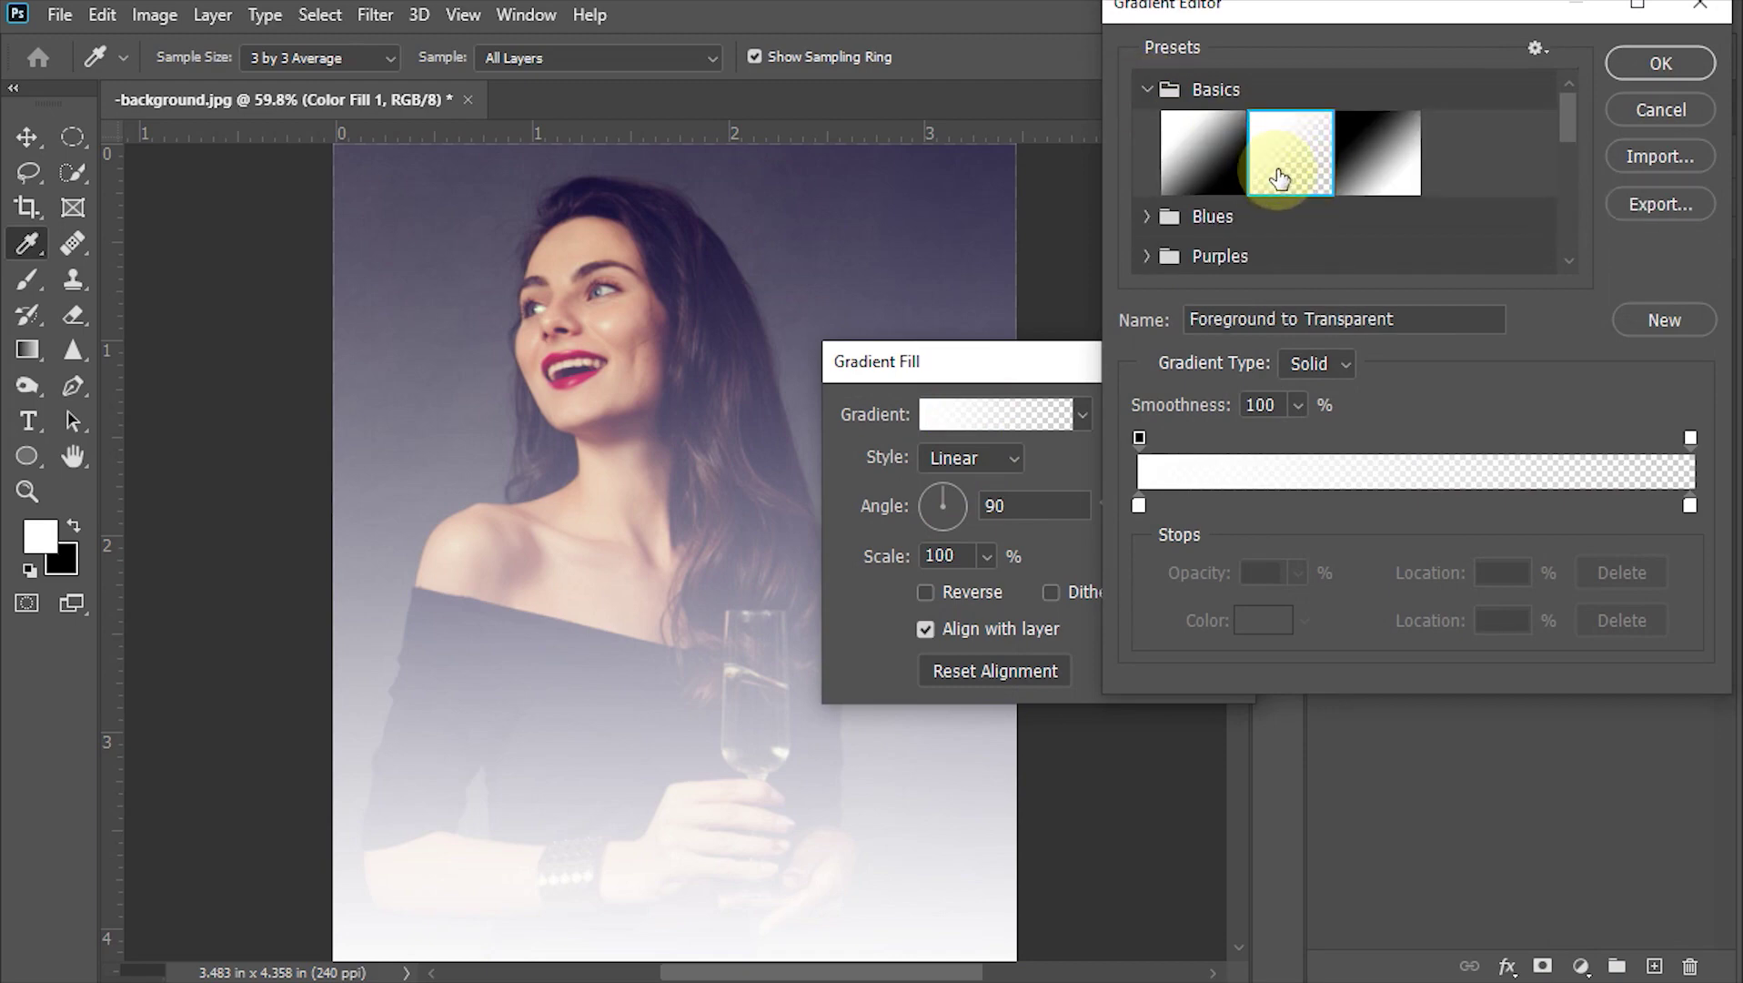
Change the gradient's starting color stop to red f9000c and accept the edited gradient.
{"action": "left_click", "coordinate": [1137, 505]}
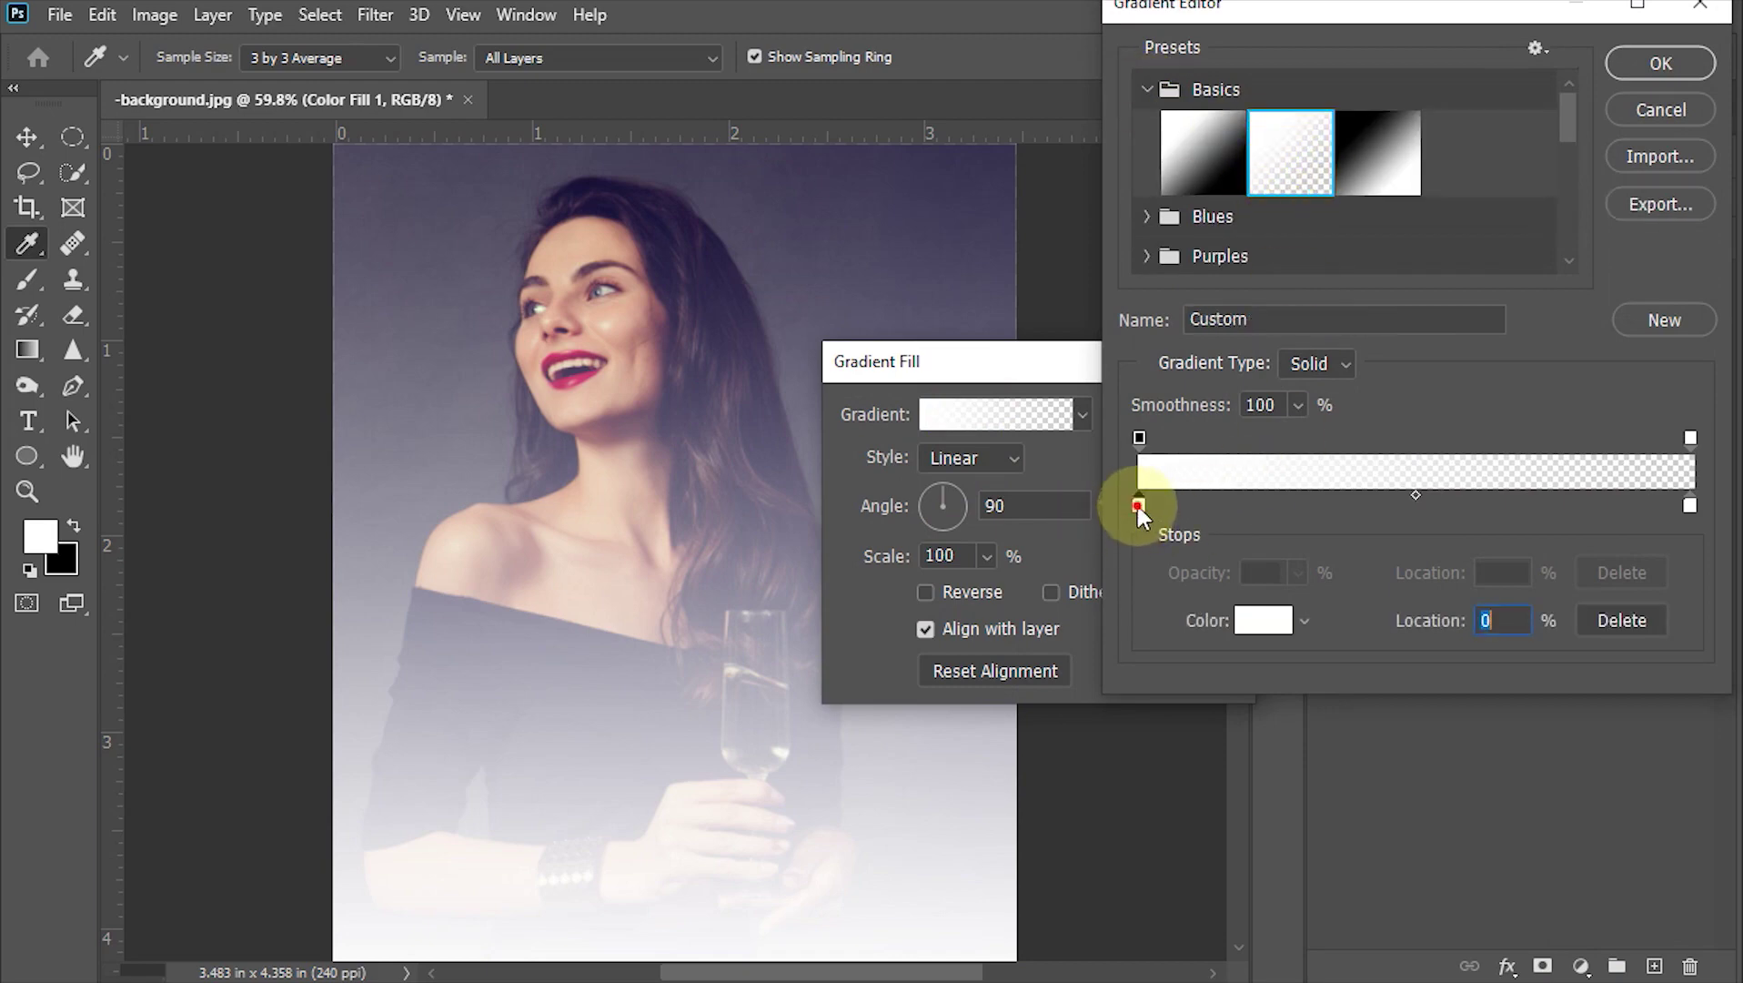
{"action": "double_click", "coordinate": [1138, 505]}
{"action": "left_click_drag", "start_coordinate": [1351, 222], "coordinate": [1411, 211]}
{"action": "left_click", "coordinate": [1406, 219]}
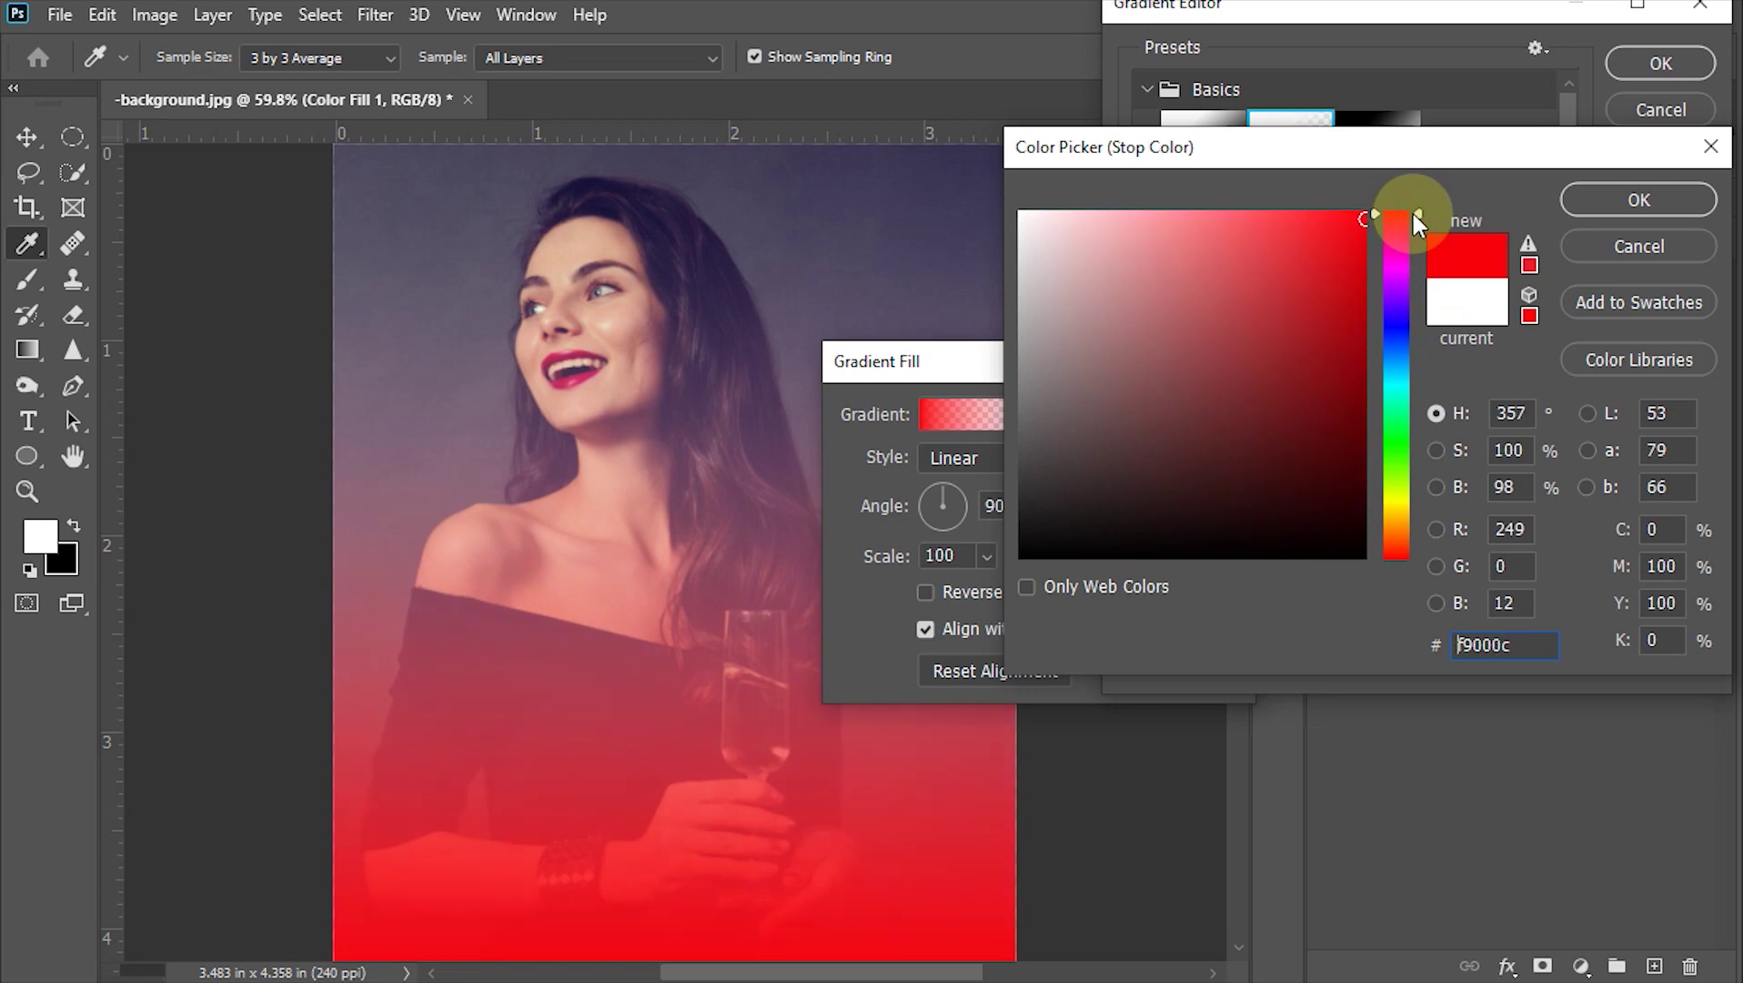
{"action": "left_click", "coordinate": [1623, 198]}
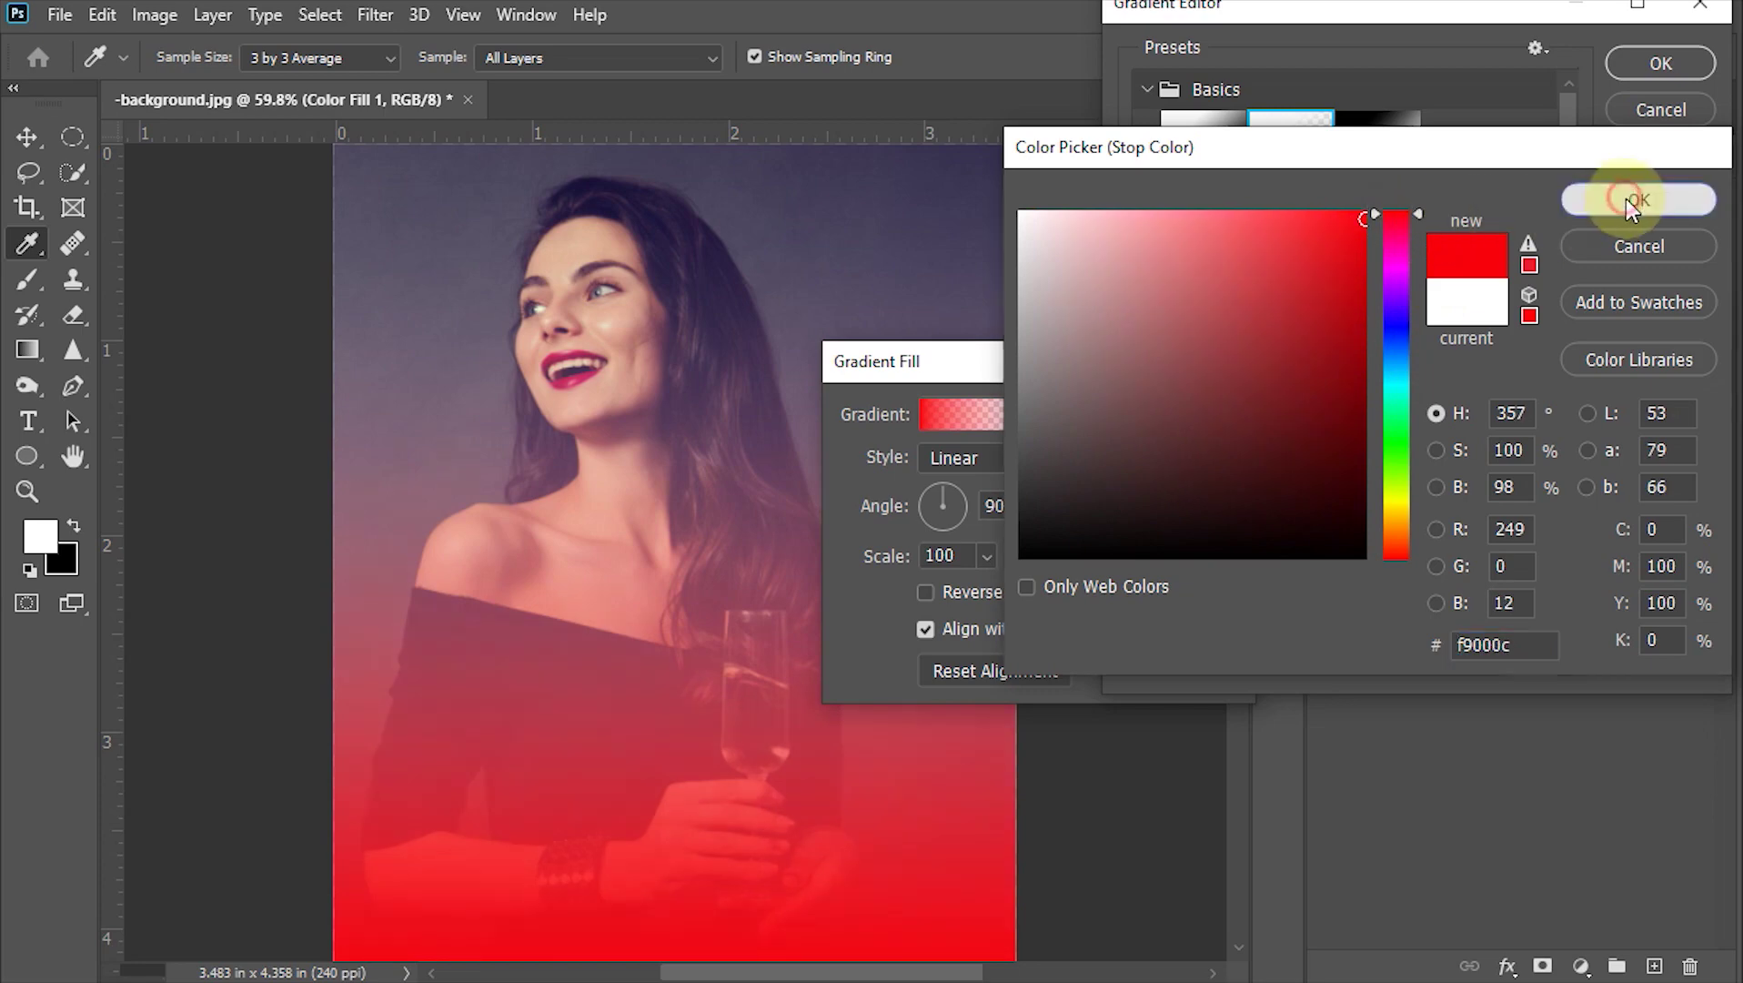
{"action": "left_click", "coordinate": [1628, 57]}
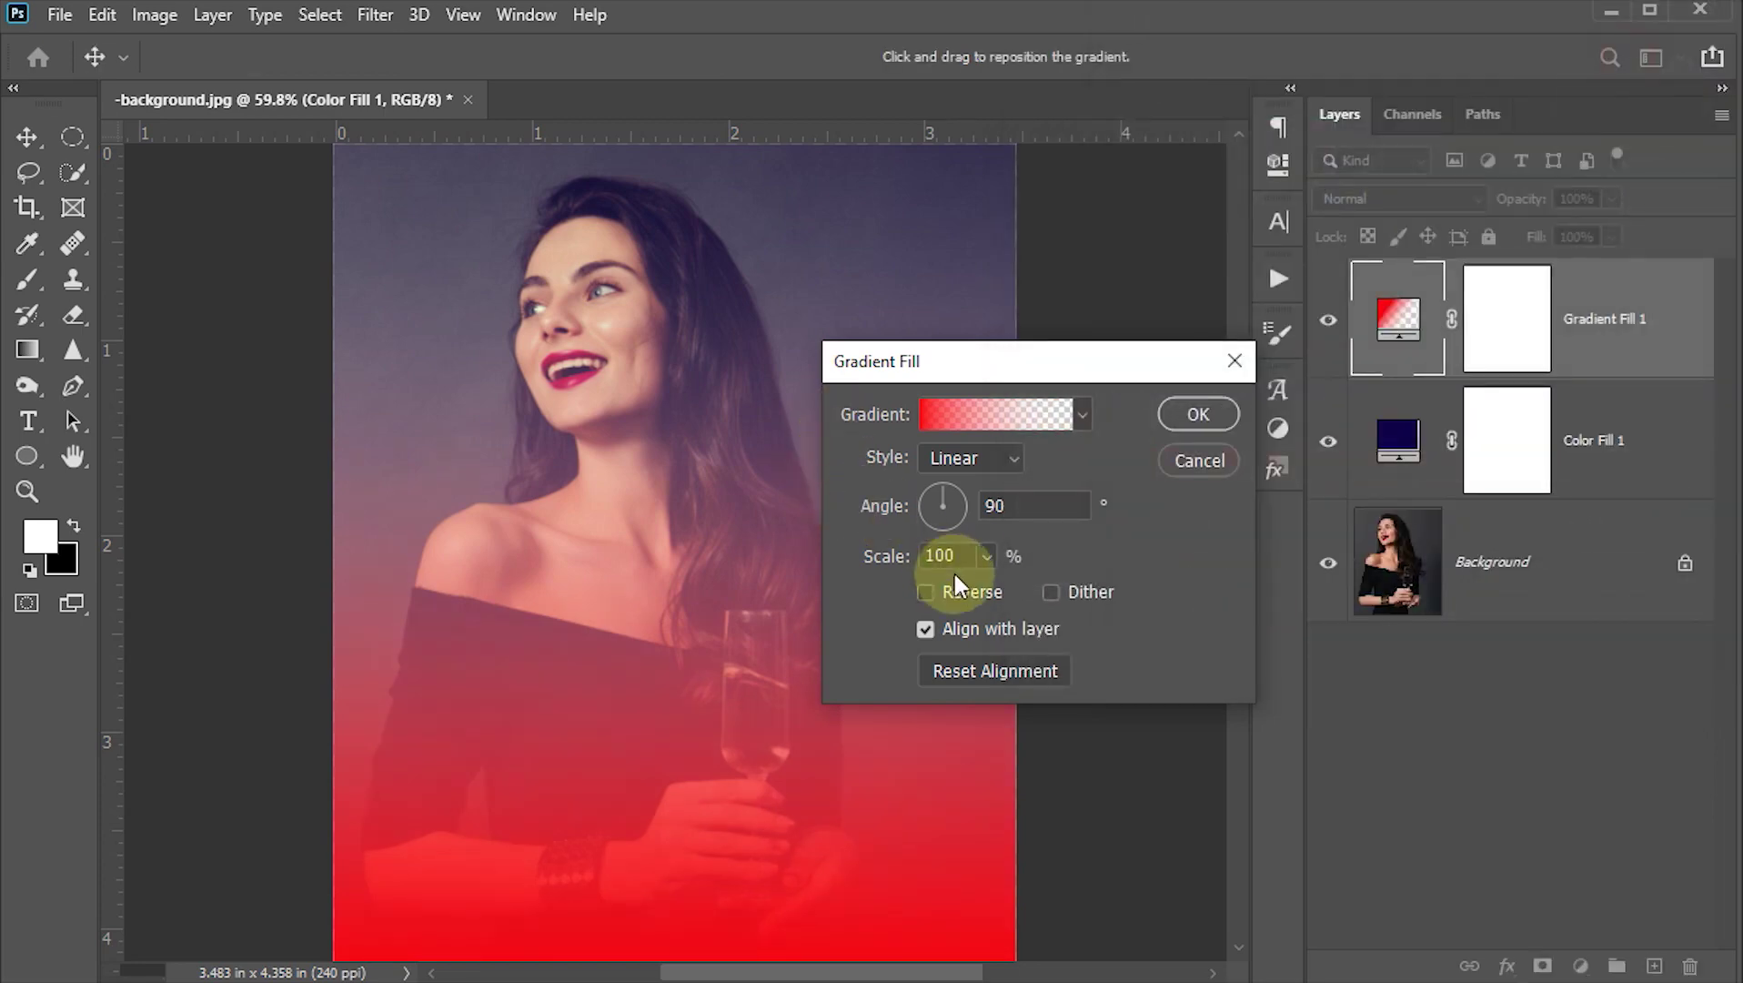
Set the red gradient fill's scale to 115% and apply the fill.
{"action": "left_click", "coordinate": [841, 555]}
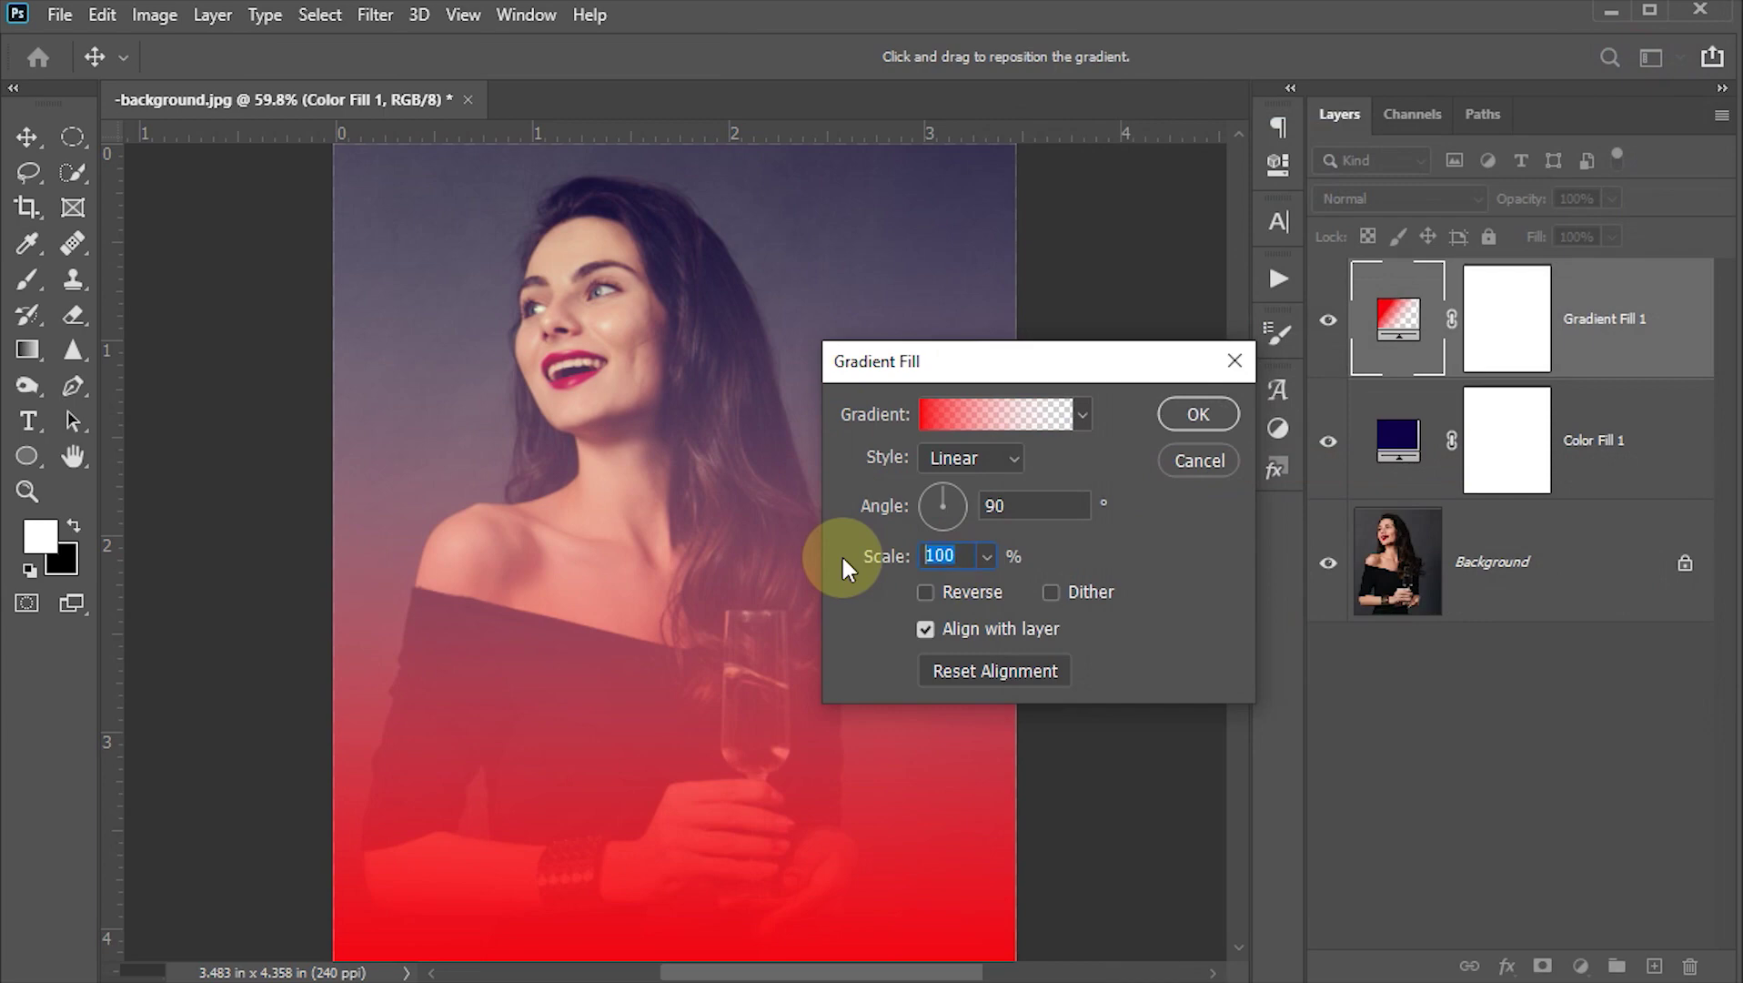
{"action": "type", "text": "115"}
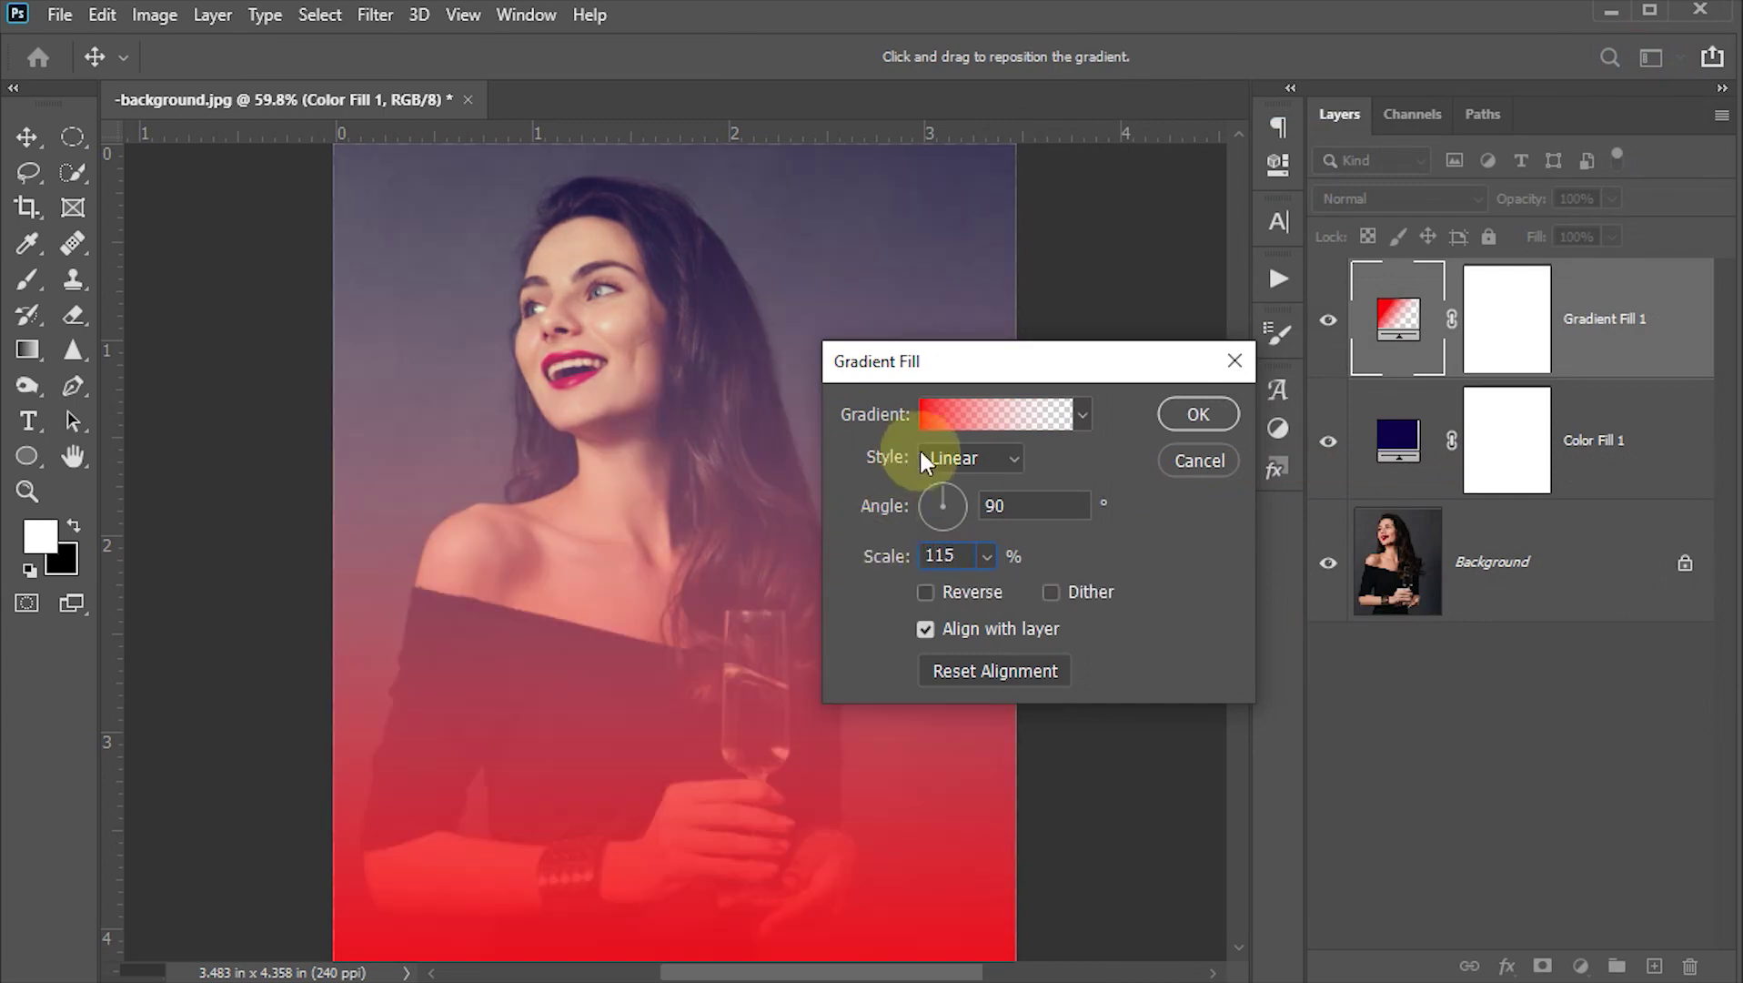
{"action": "left_click", "coordinate": [1005, 505]}
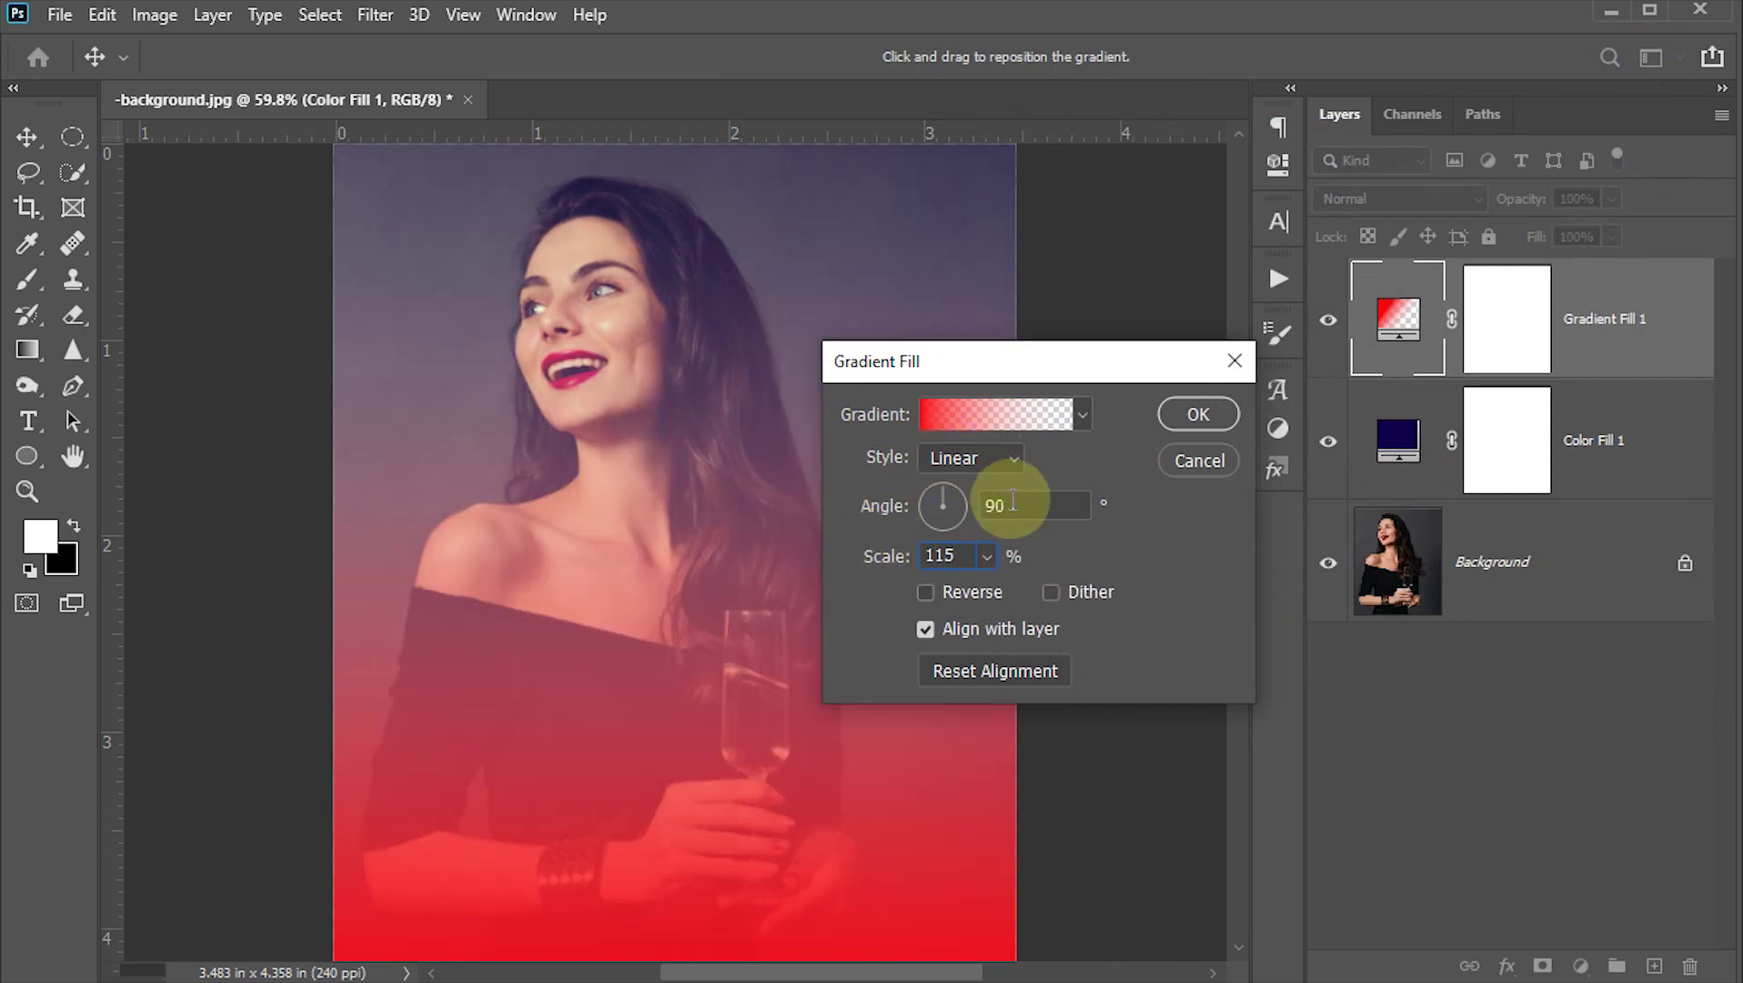
{"action": "left_click", "coordinate": [1198, 421]}
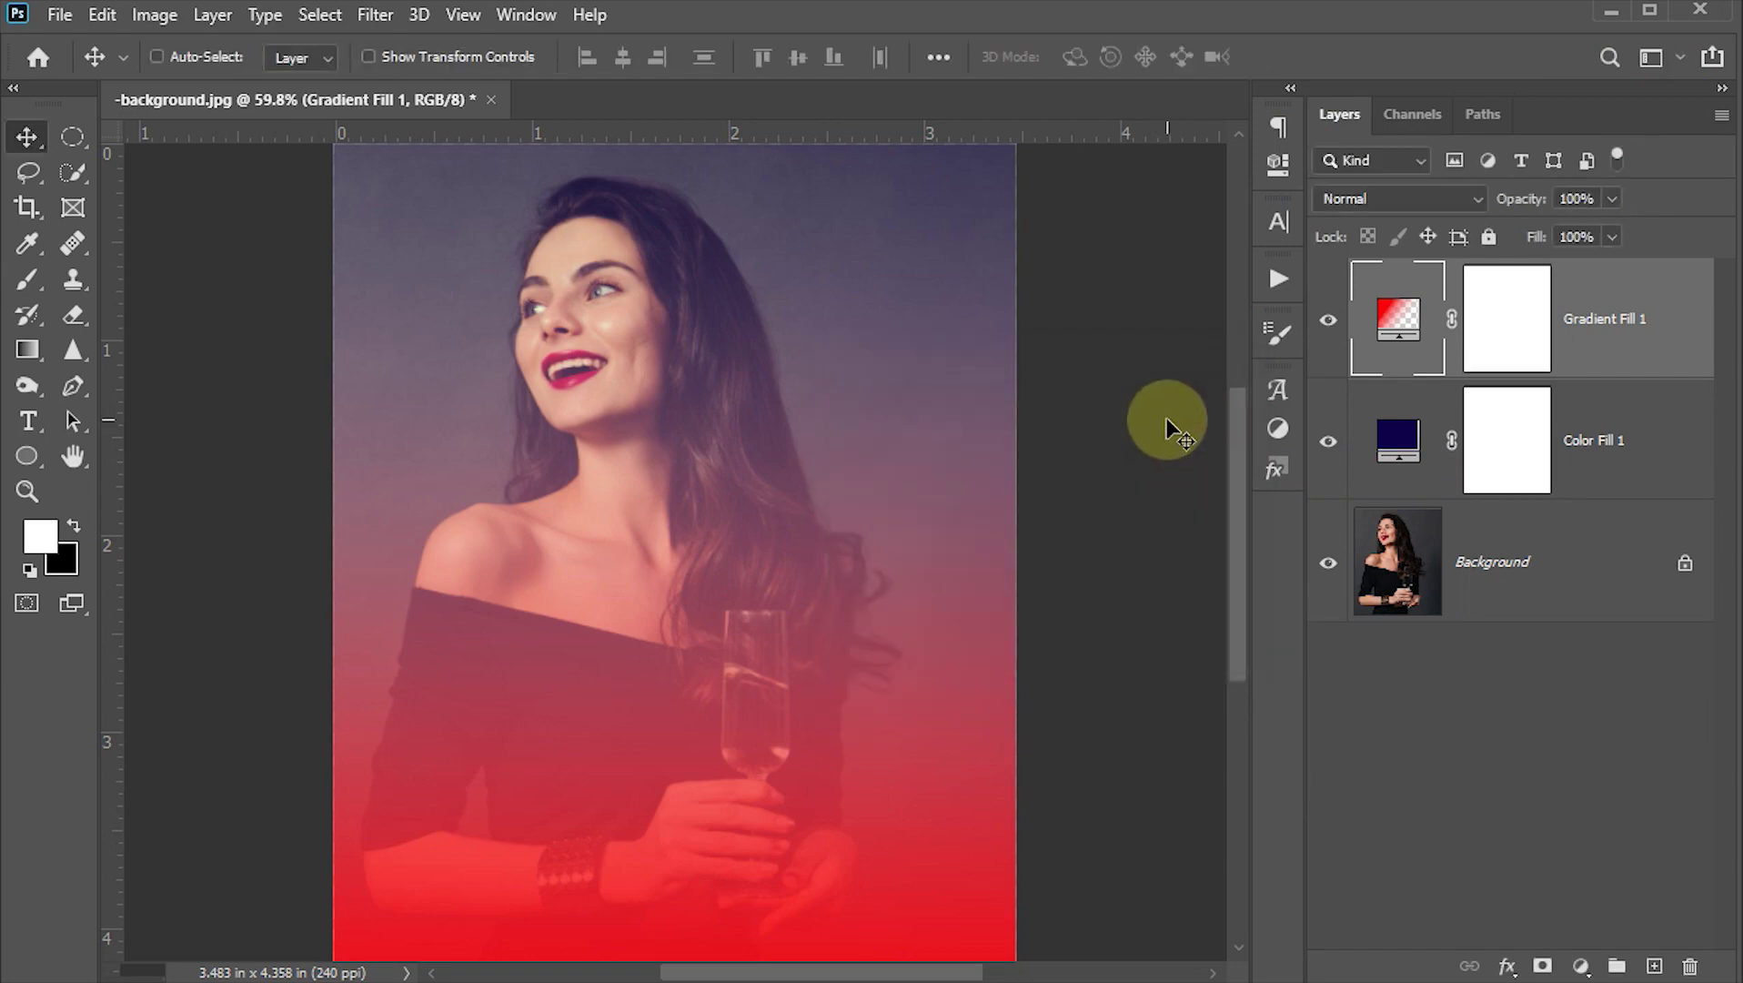
Set the Gradient Fill 1 layer's blending mode to Screen and its fill to 60%.
{"action": "left_click", "coordinate": [1409, 197]}
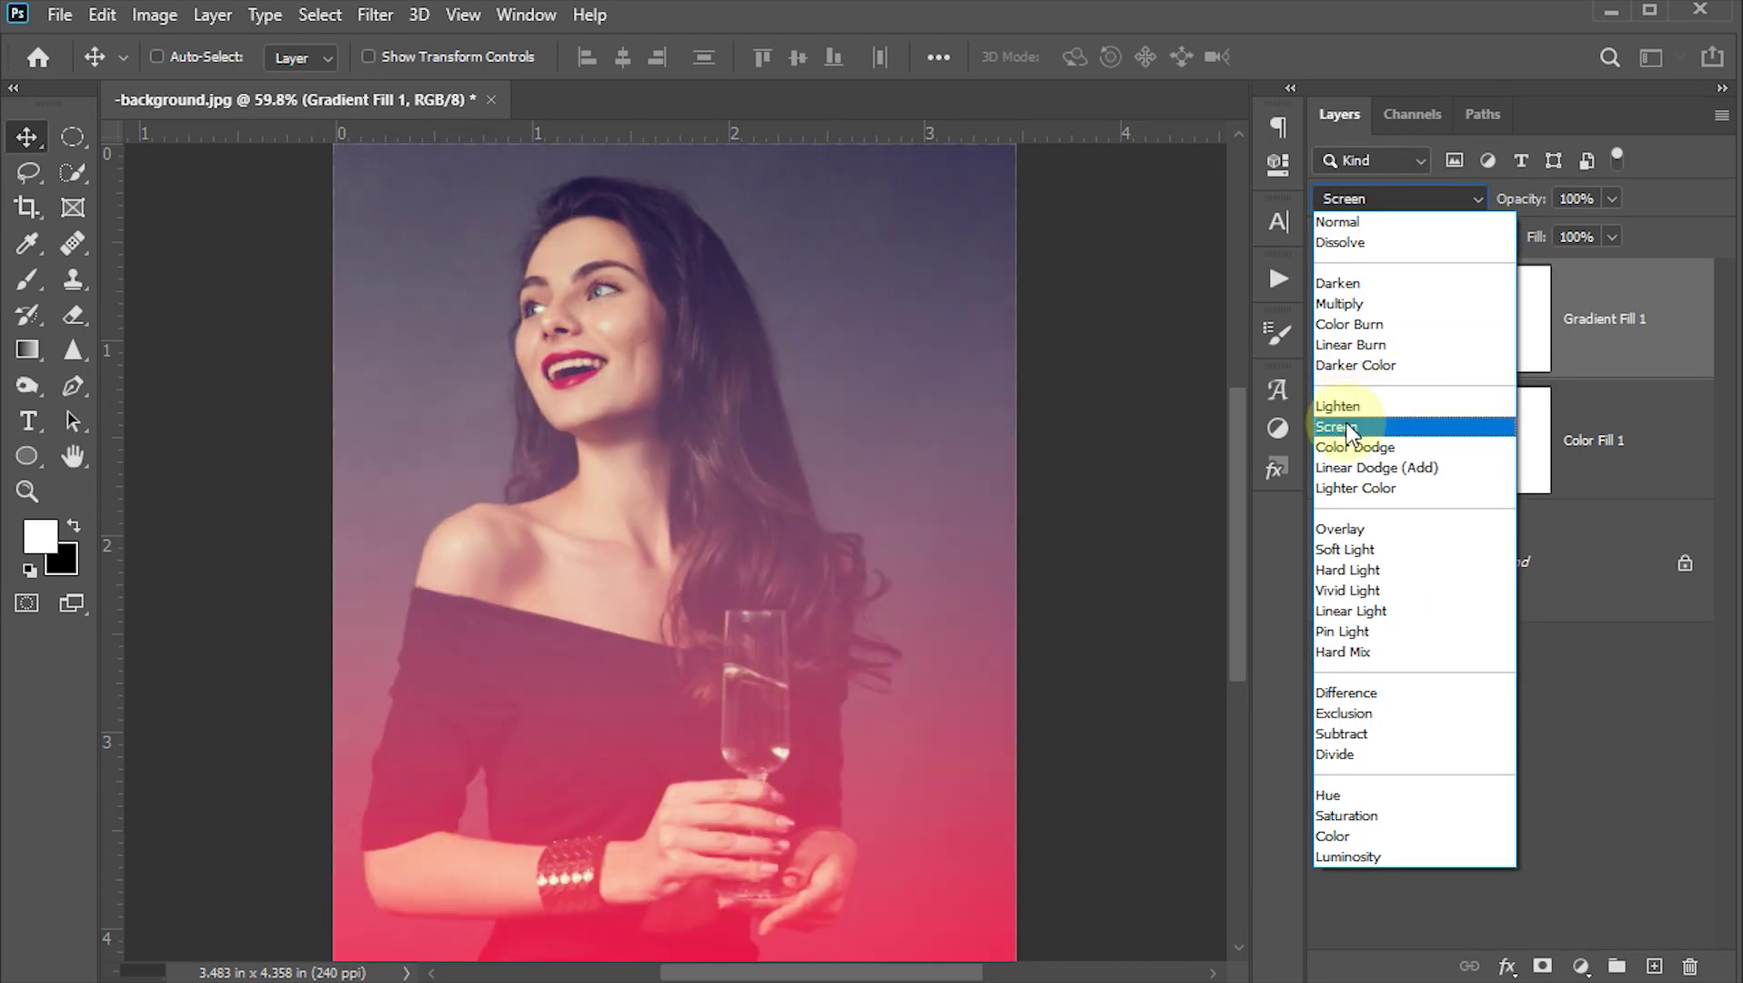
{"action": "left_click", "coordinate": [1342, 426]}
{"action": "left_click", "coordinate": [1581, 235]}
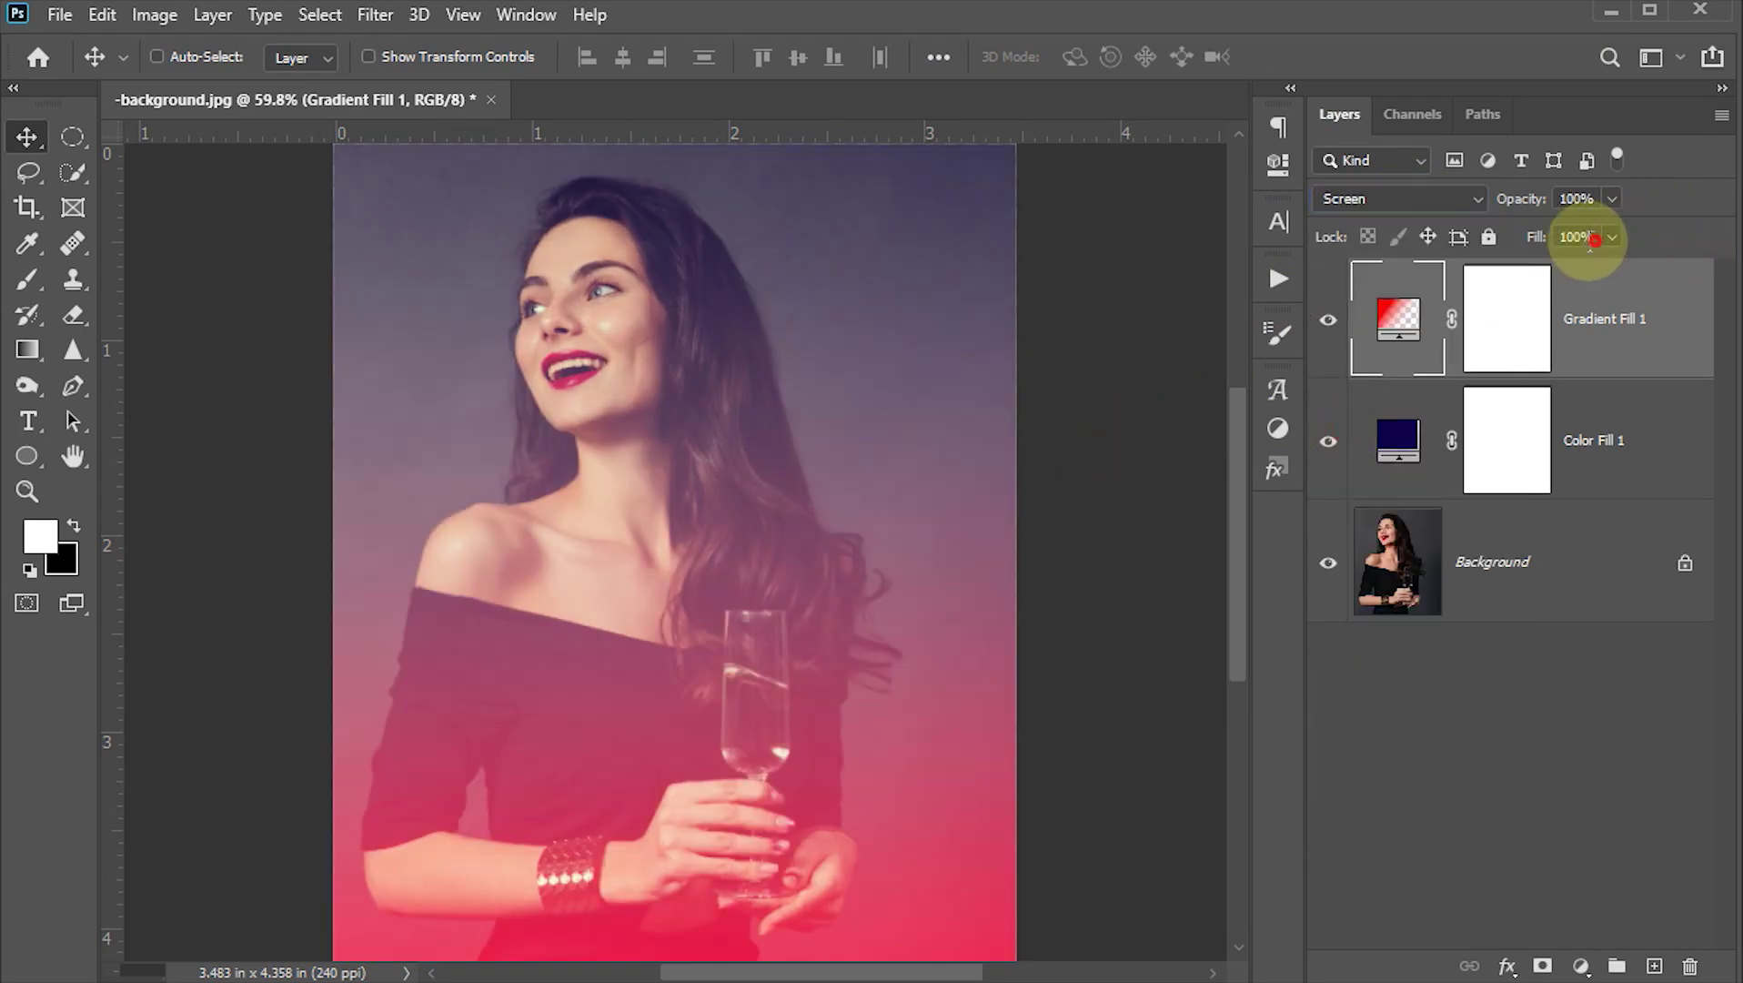
{"action": "type", "text": "60"}
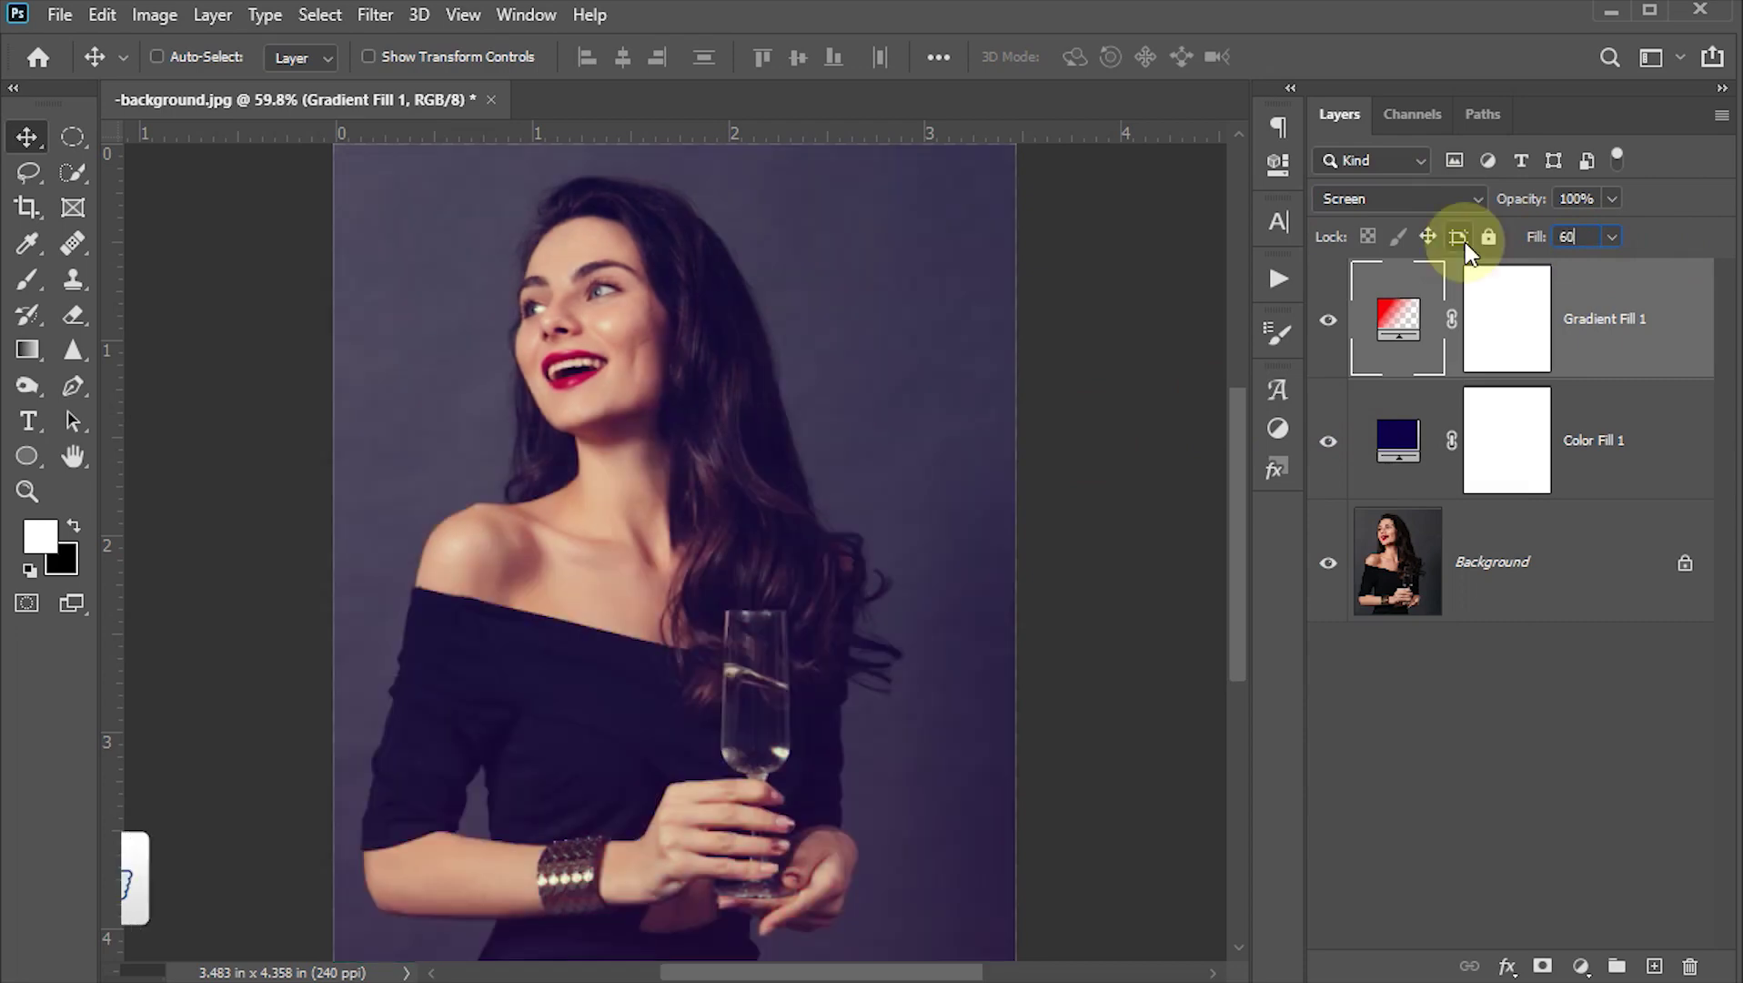
{"action": "key", "text": "Return"}
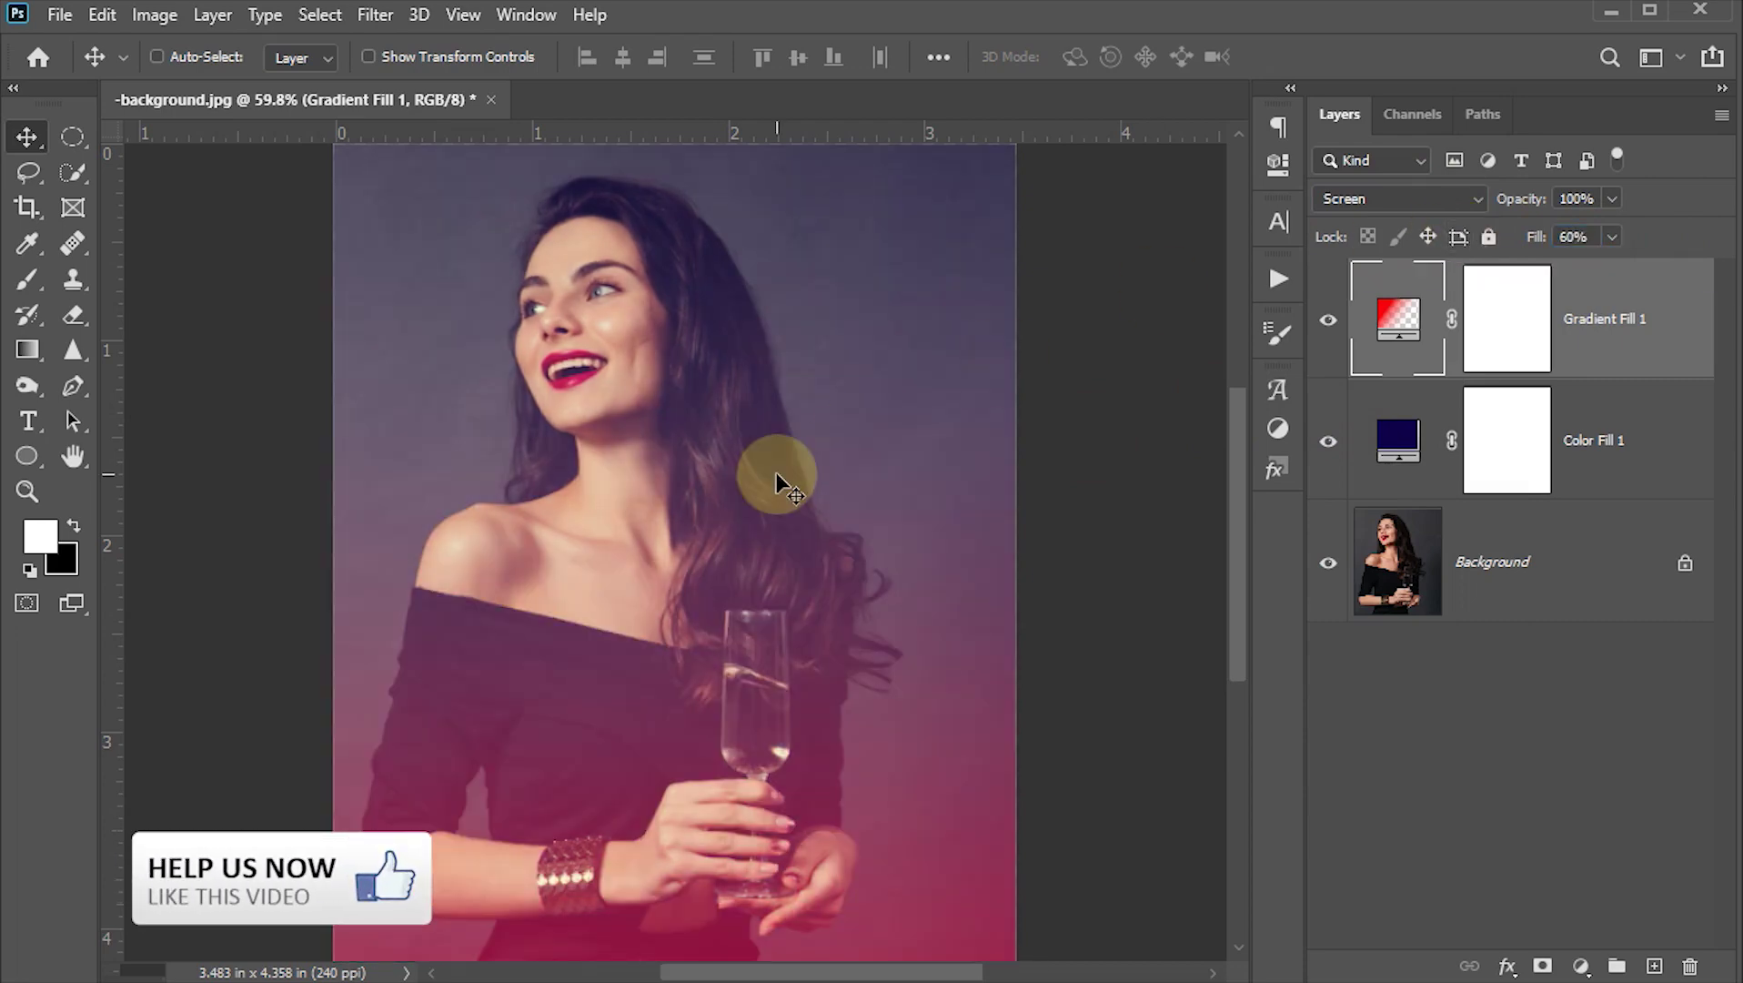
Add a second gradient fill layer fading from yellow ffcc00 to transparent.
{"action": "left_click", "coordinate": [1580, 966]}
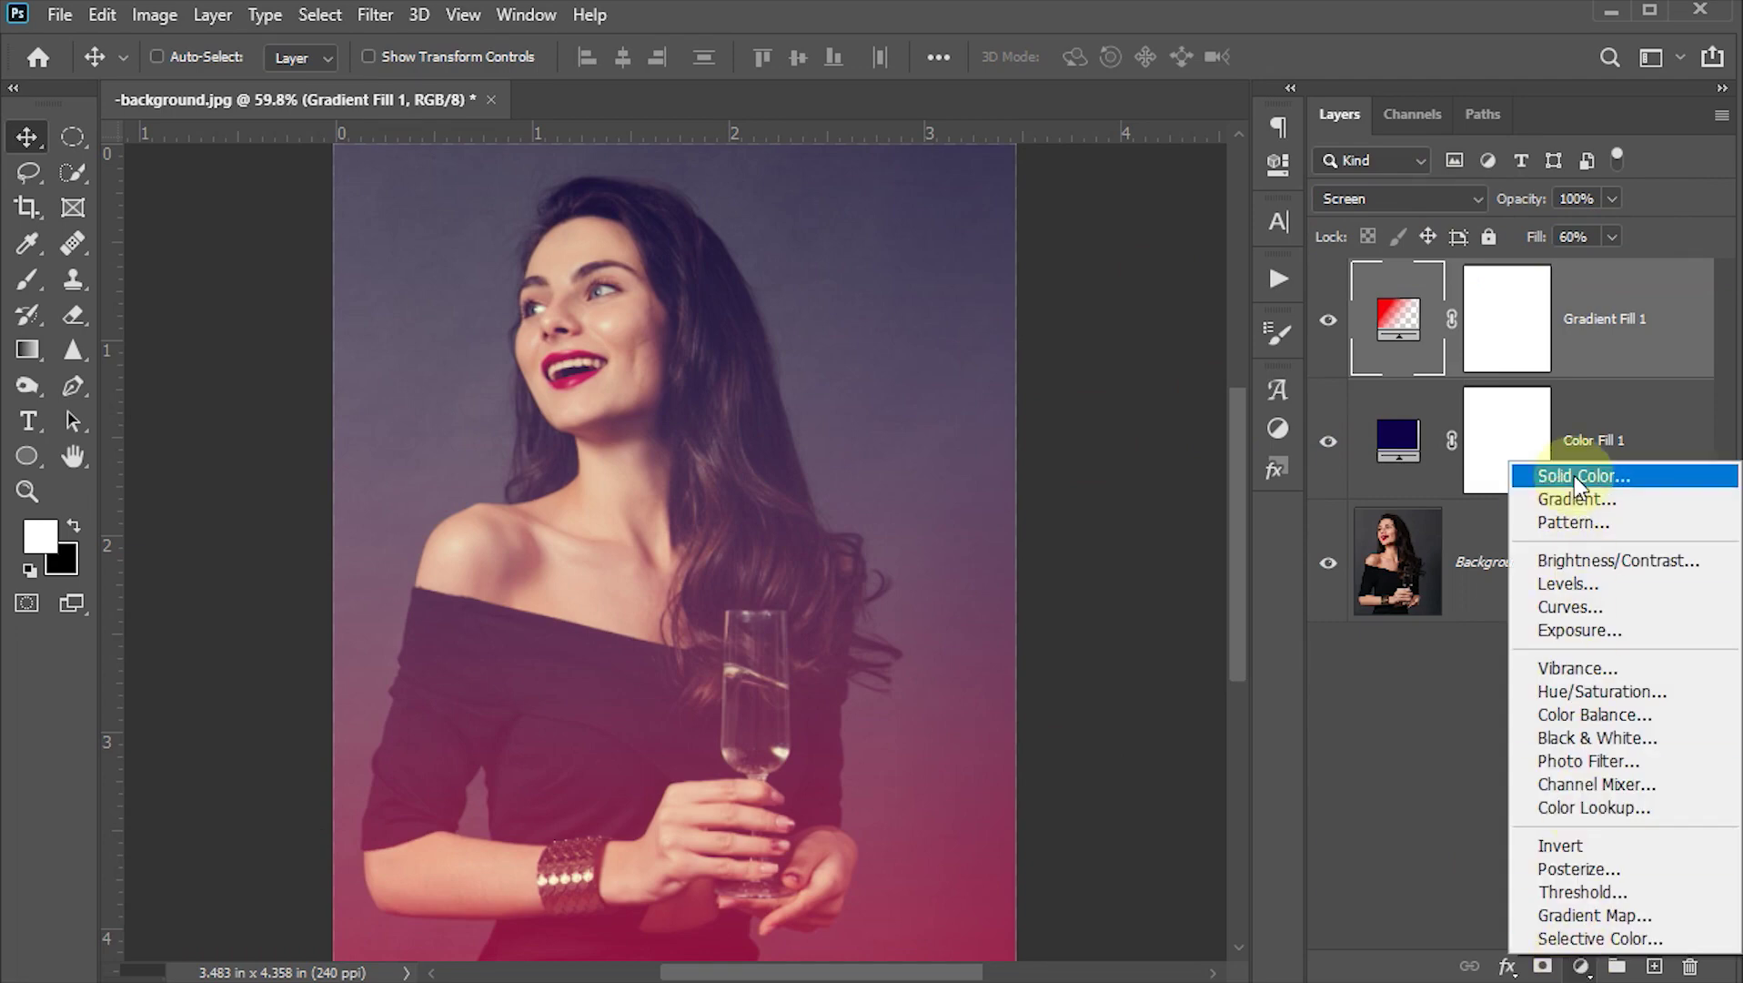
{"action": "left_click", "coordinate": [1577, 499]}
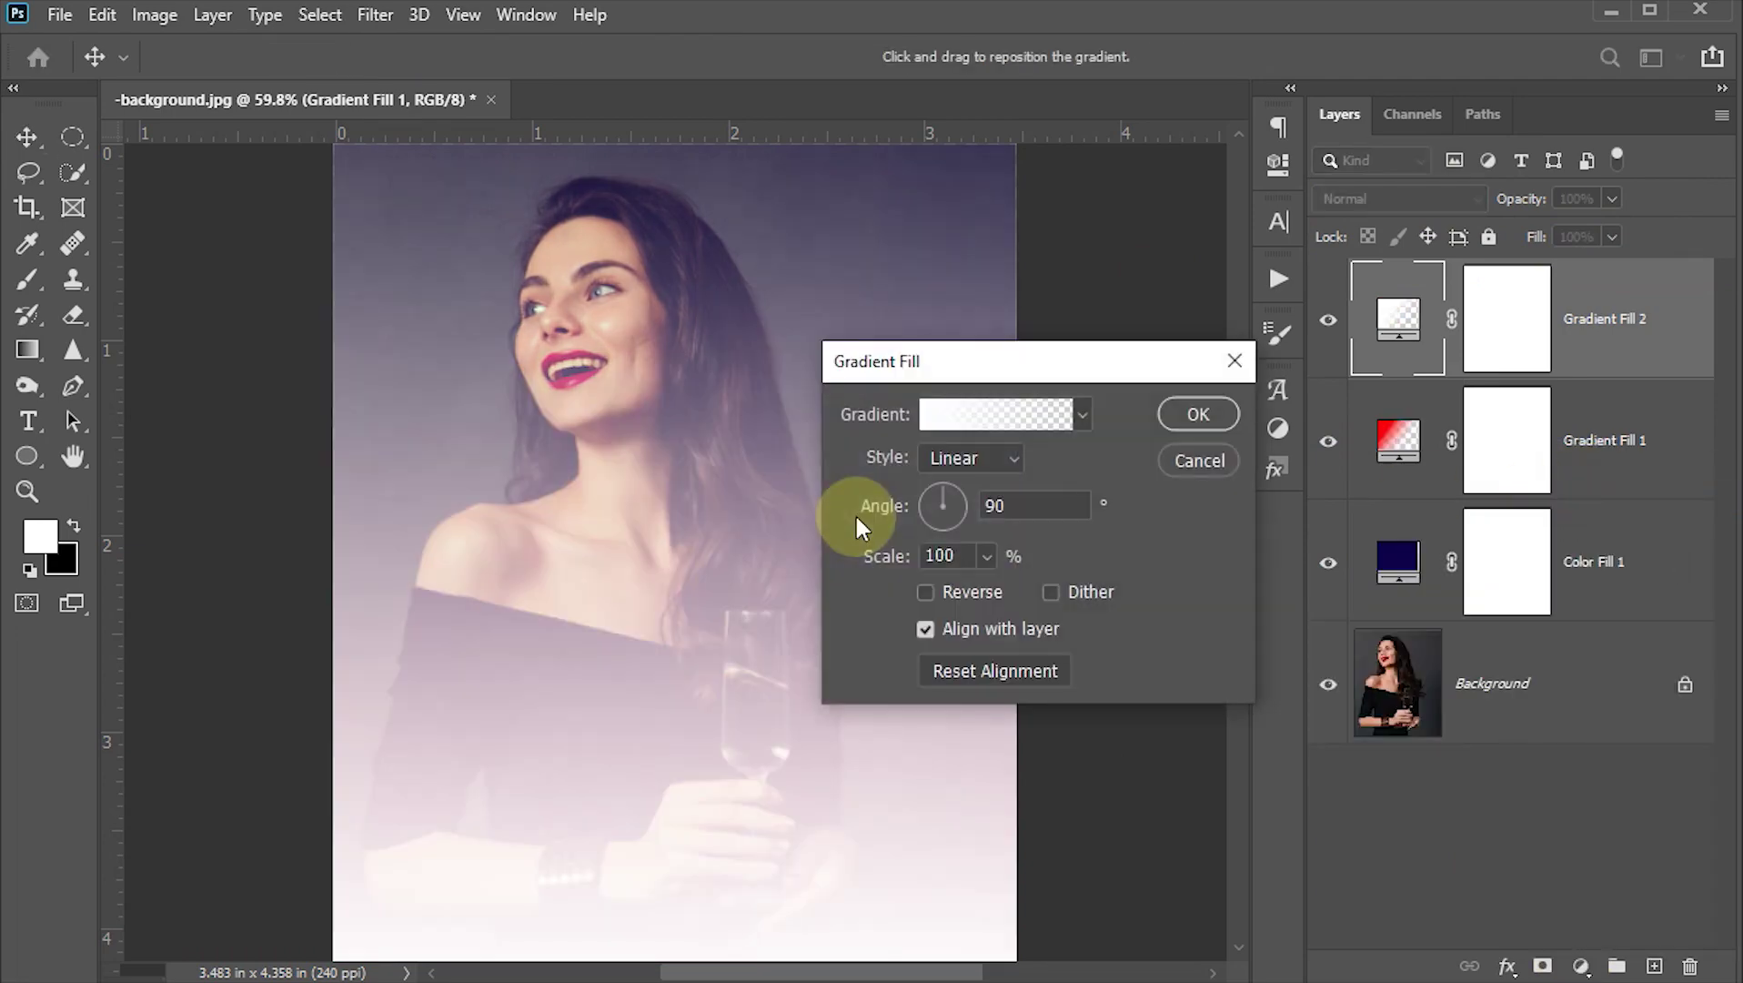
{"action": "left_click", "coordinate": [952, 411]}
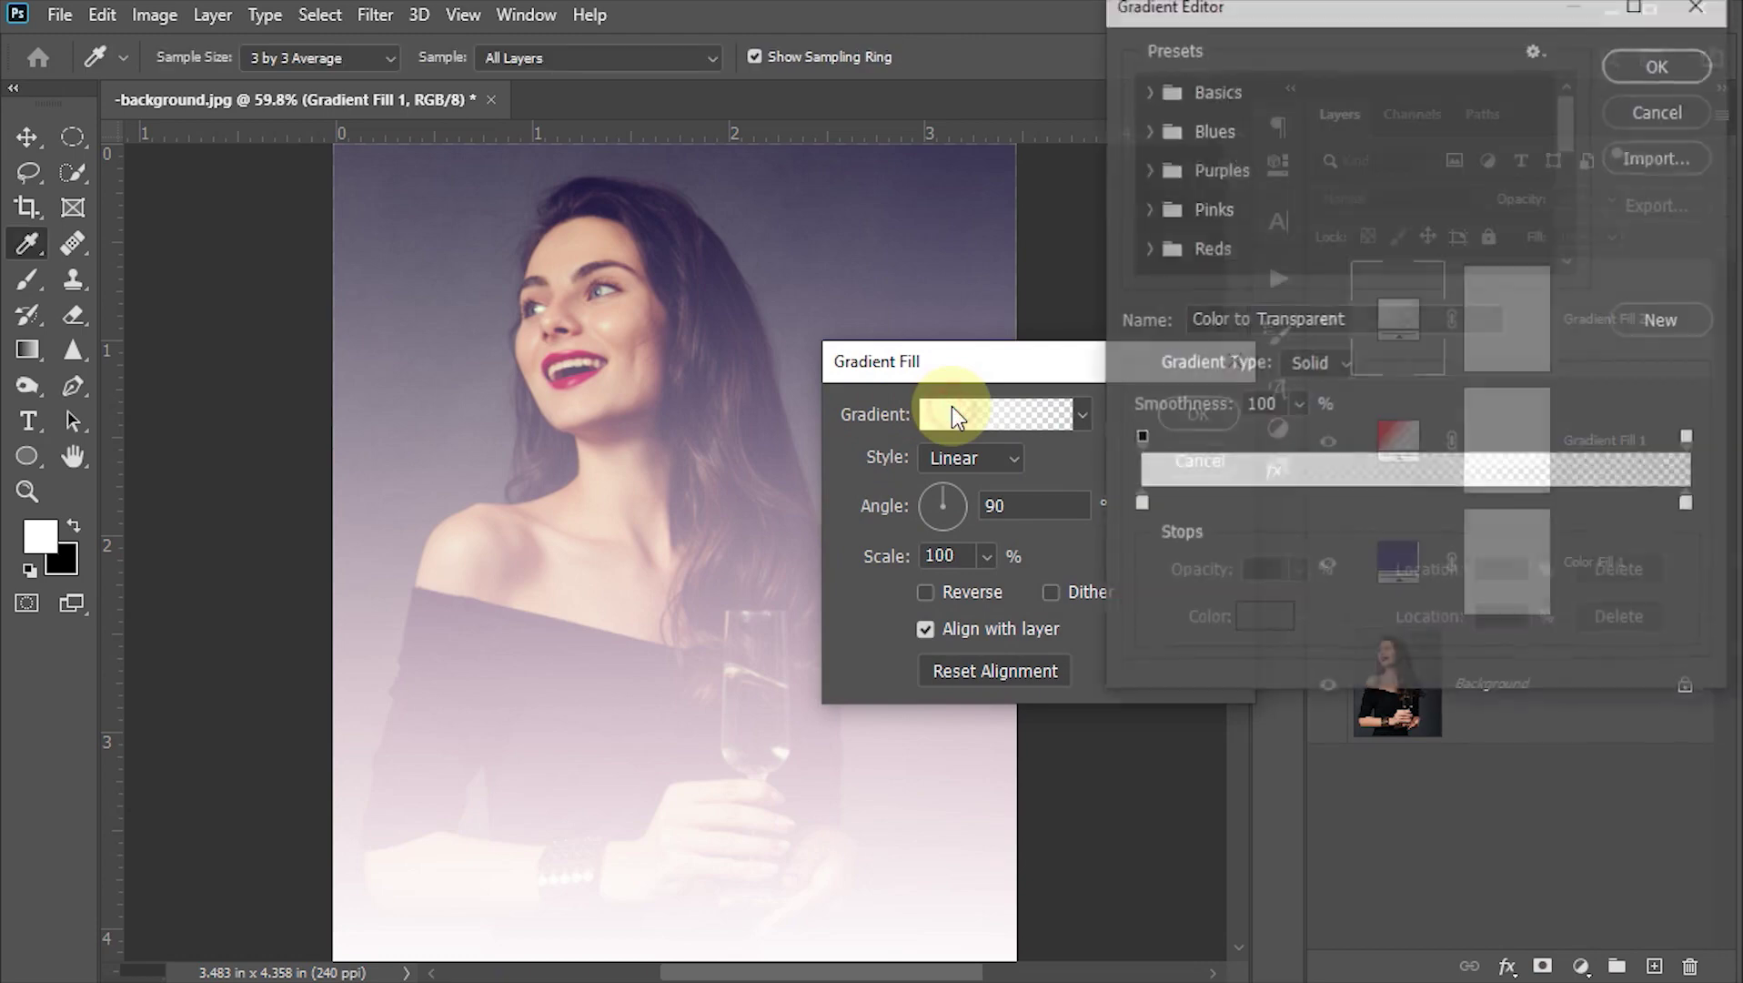
{"action": "double_click", "coordinate": [1136, 506]}
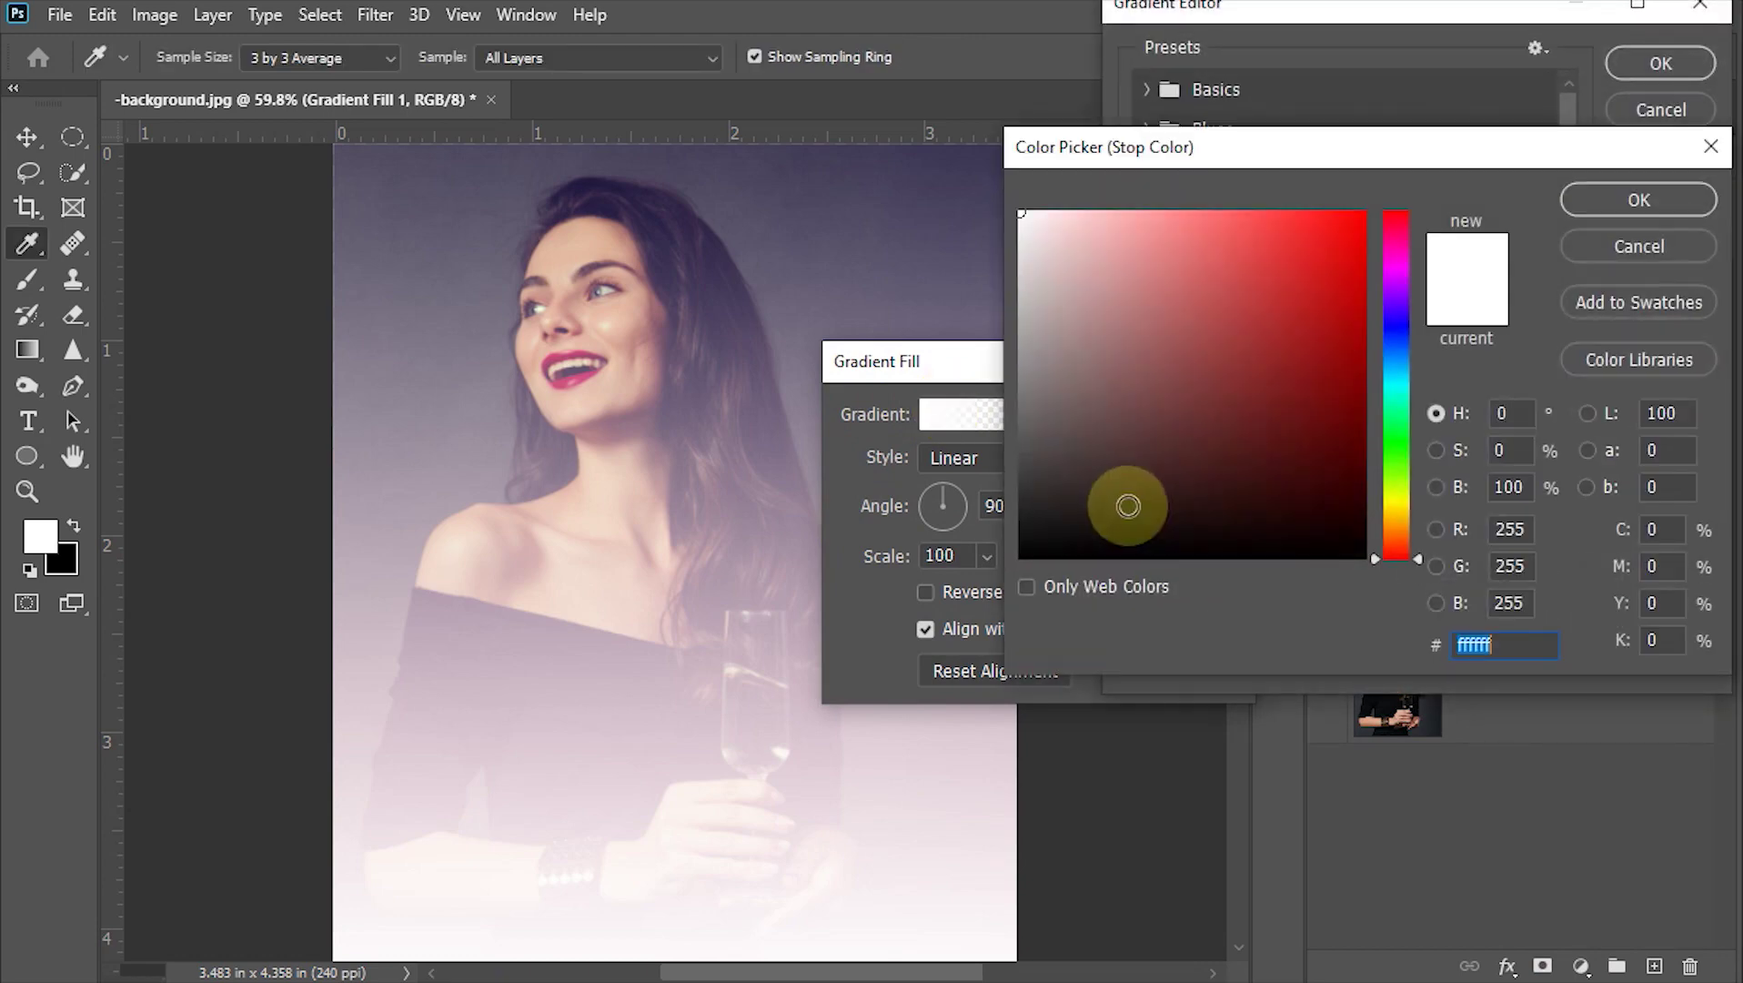
{"action": "left_click", "coordinate": [1418, 498]}
{"action": "left_click_drag", "start_coordinate": [1420, 497], "coordinate": [1420, 512]}
{"action": "left_click_drag", "start_coordinate": [1342, 408], "coordinate": [1377, 186]}
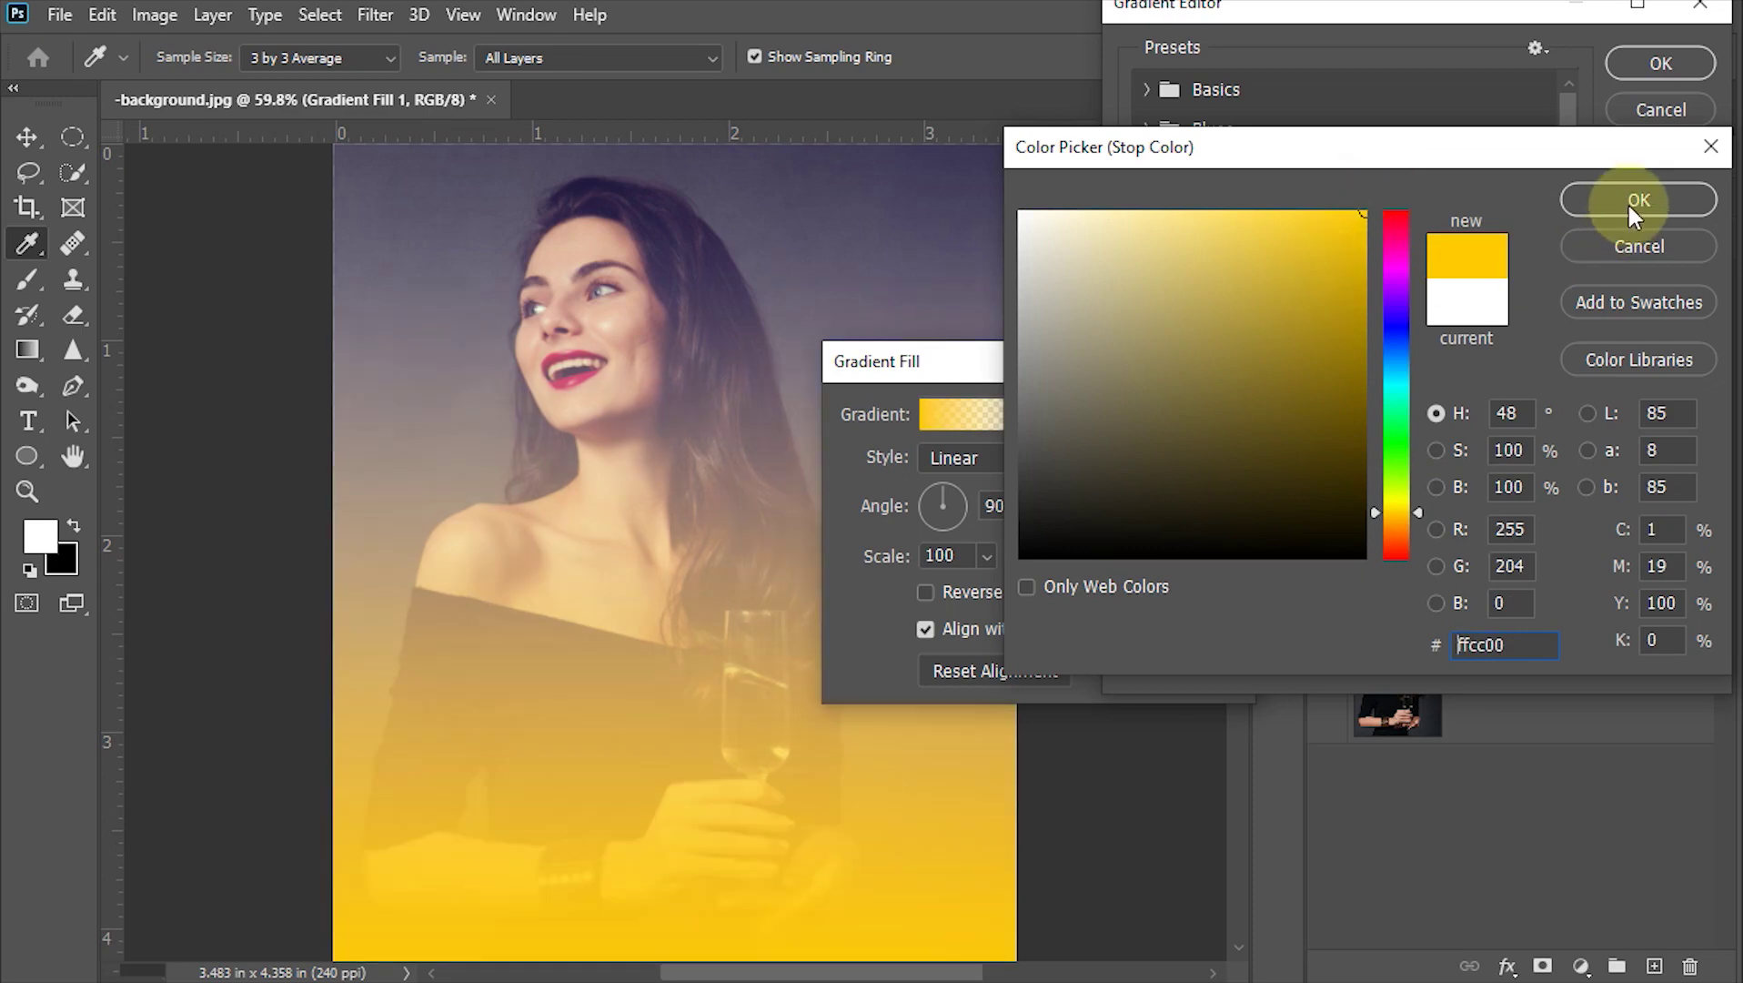
{"action": "left_click", "coordinate": [1628, 200]}
{"action": "left_click", "coordinate": [1648, 62]}
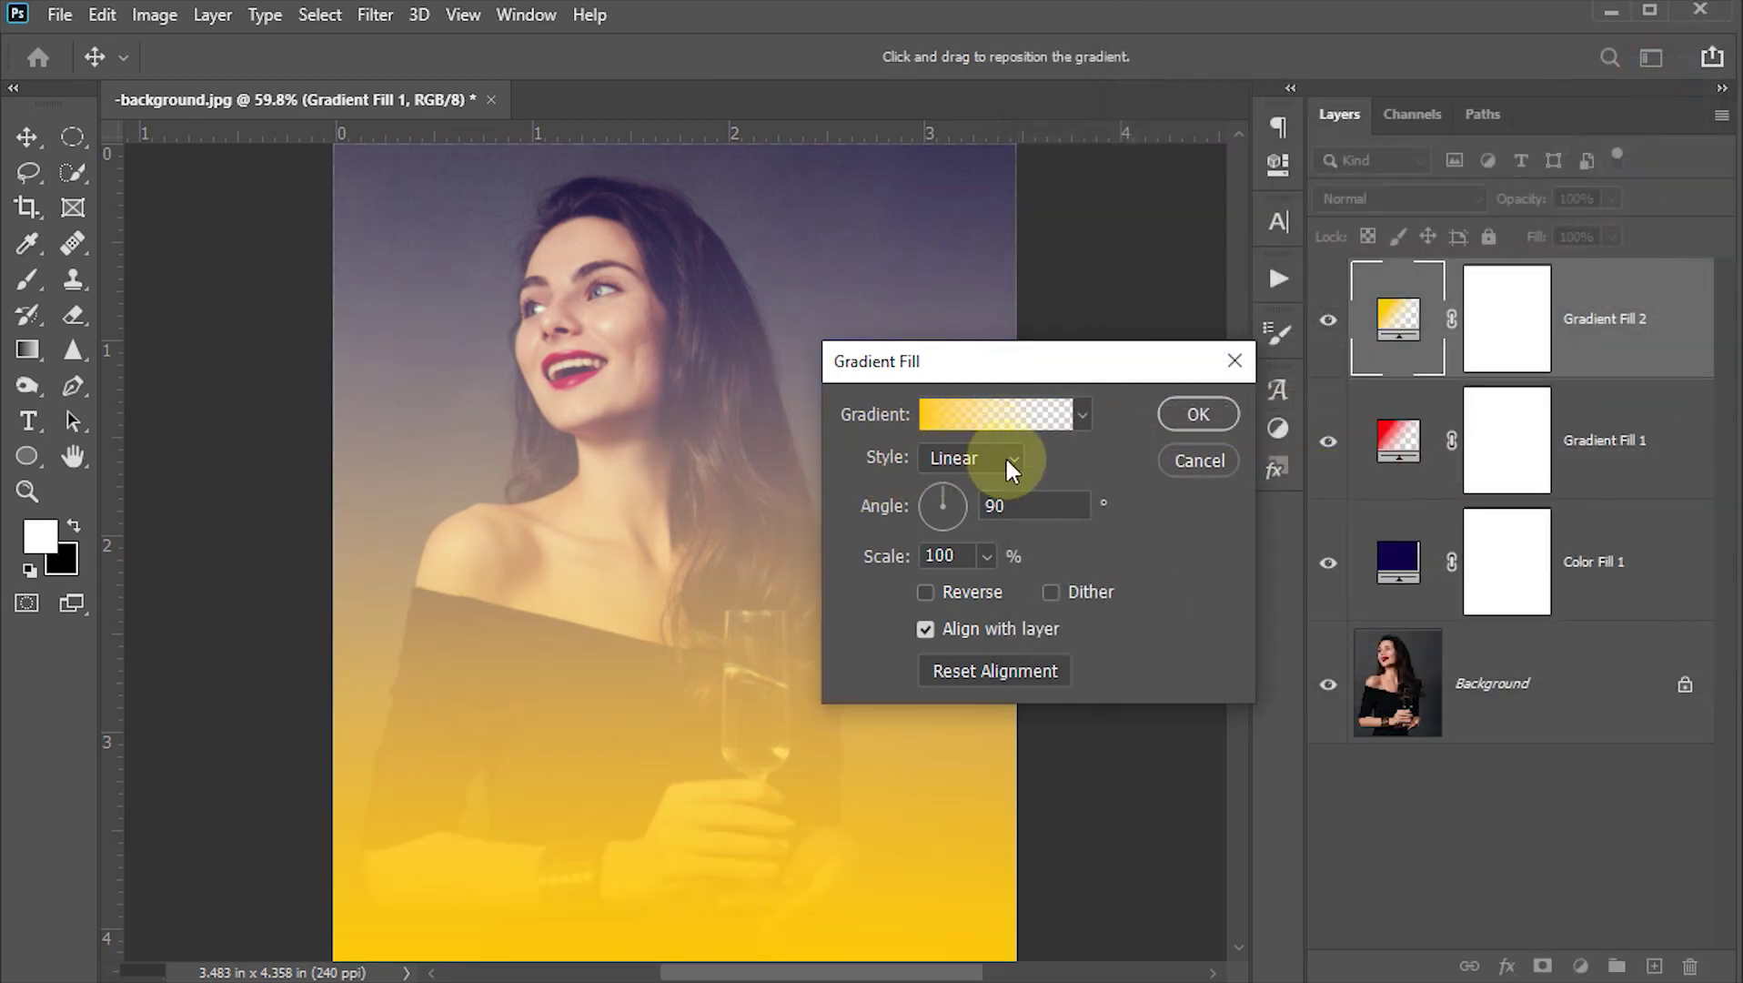
Give the yellow gradient the Diamond style and center it on the upper-right background of the photo.
{"action": "left_click", "coordinate": [1005, 455]}
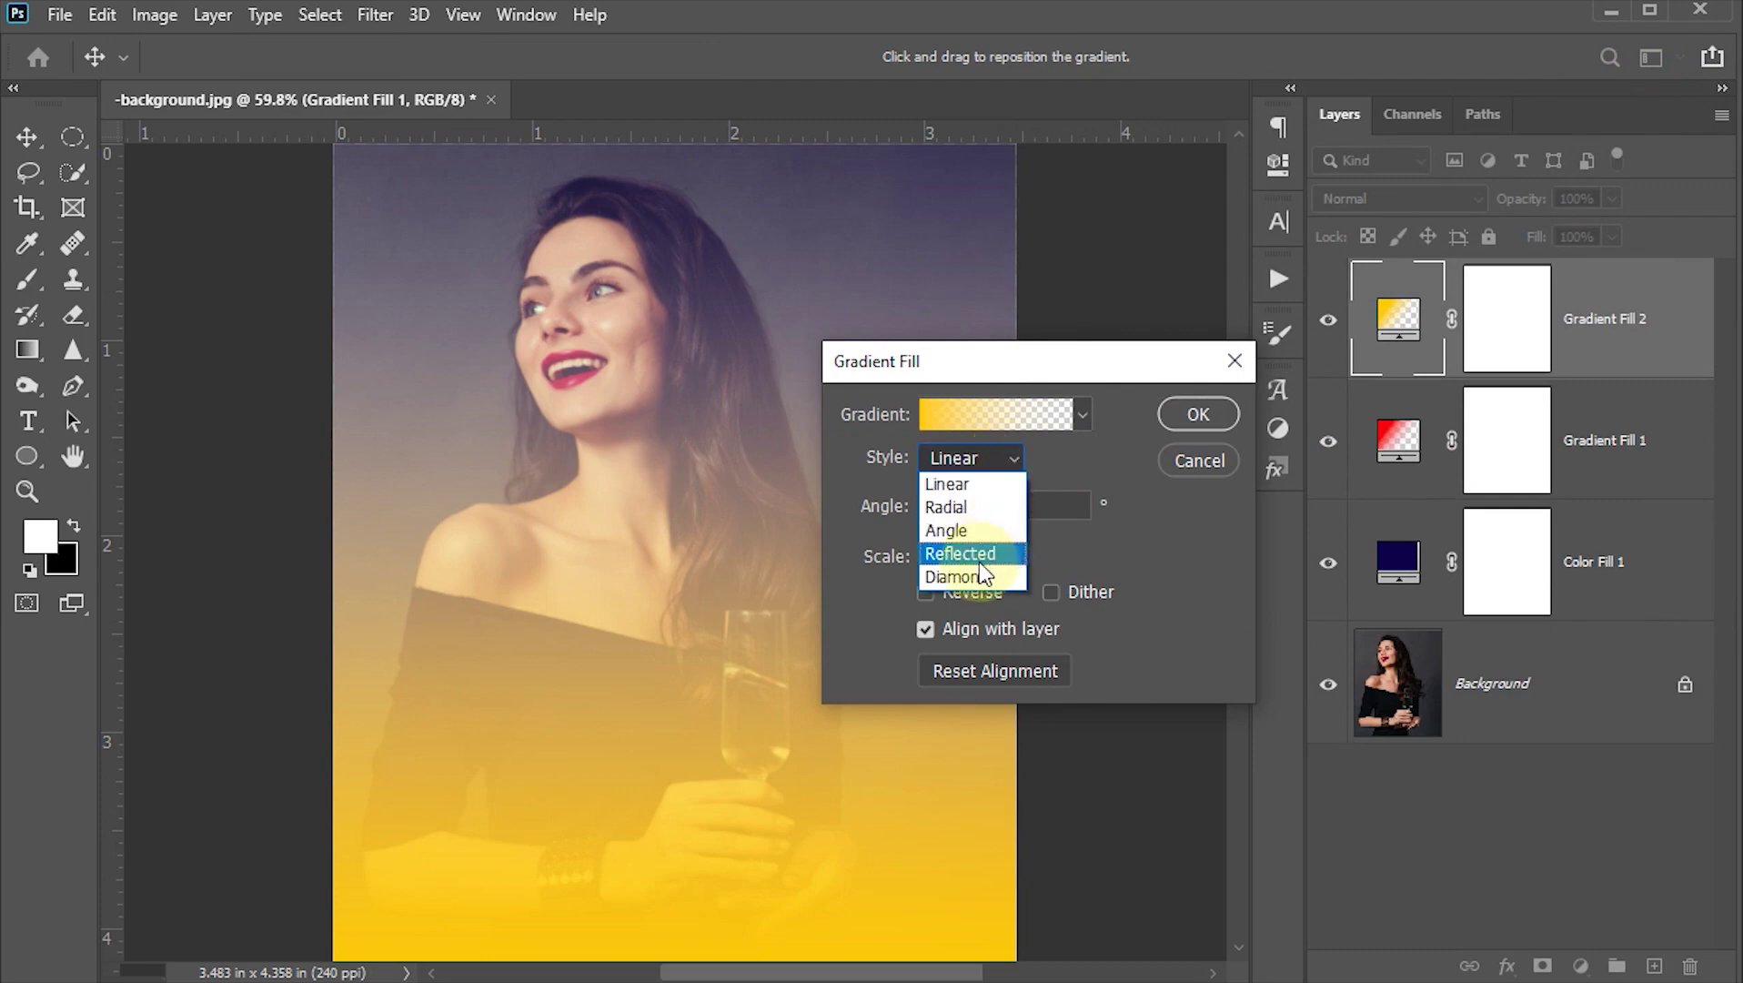
{"action": "left_click", "coordinate": [971, 575]}
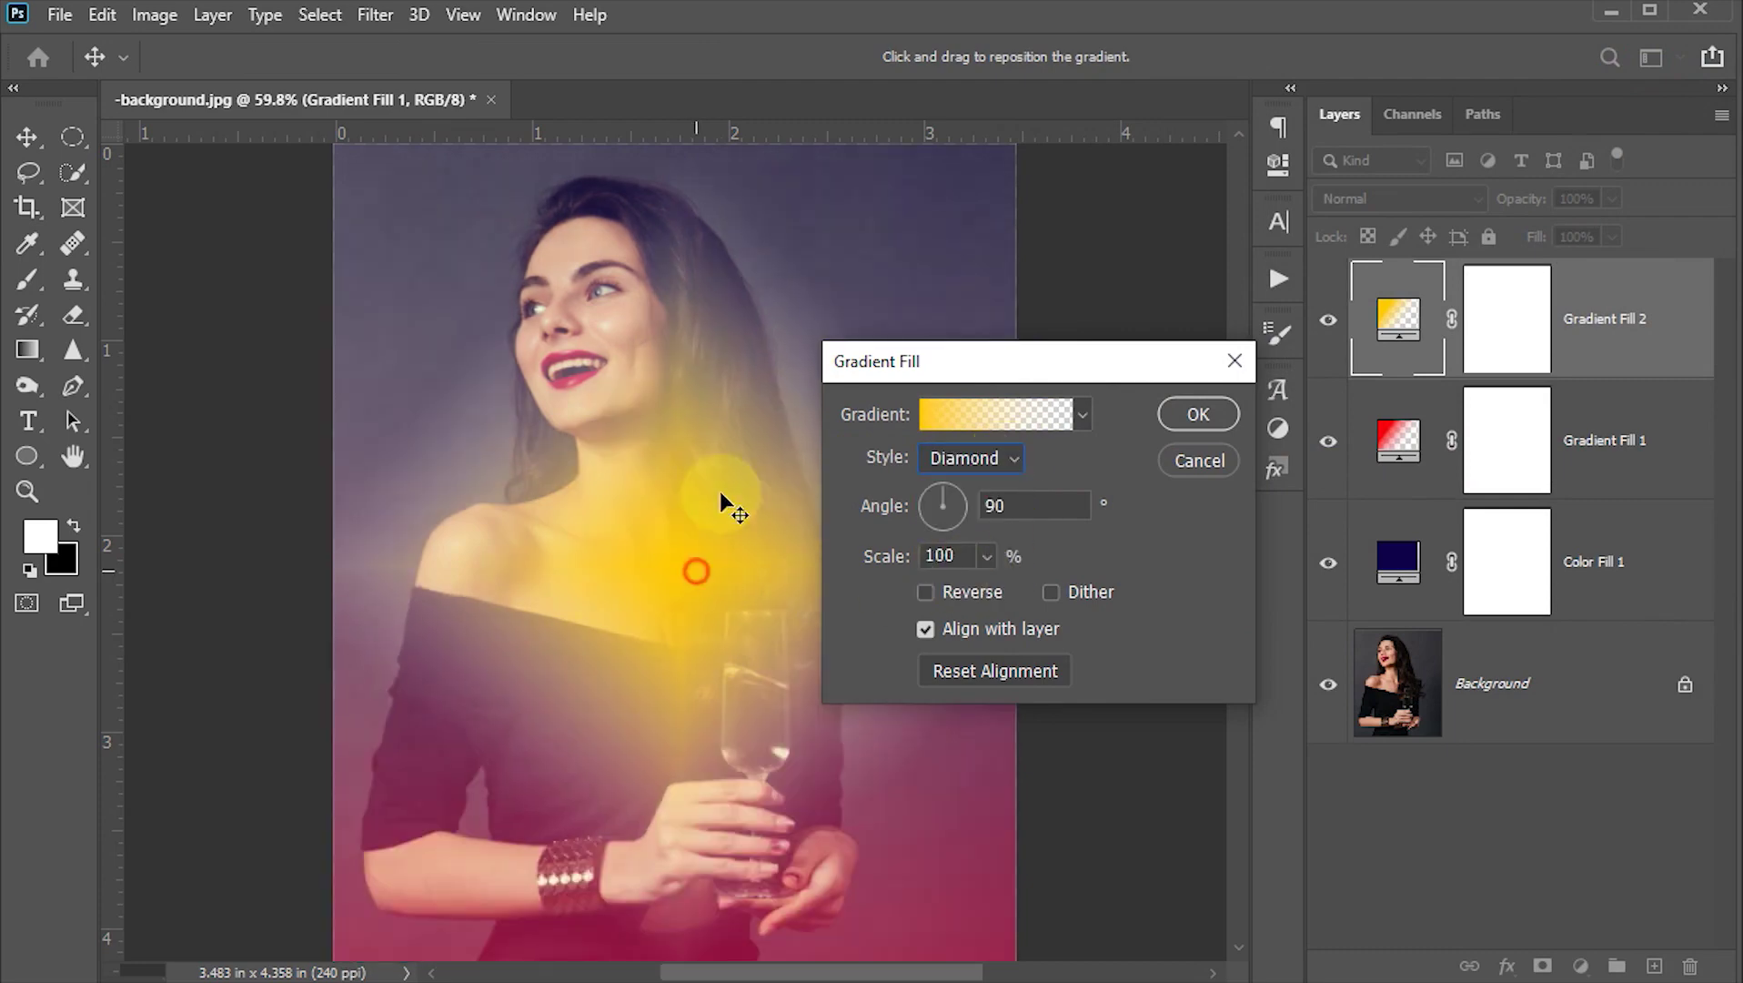
{"action": "left_click_drag", "start_coordinate": [719, 490], "coordinate": [925, 267]}
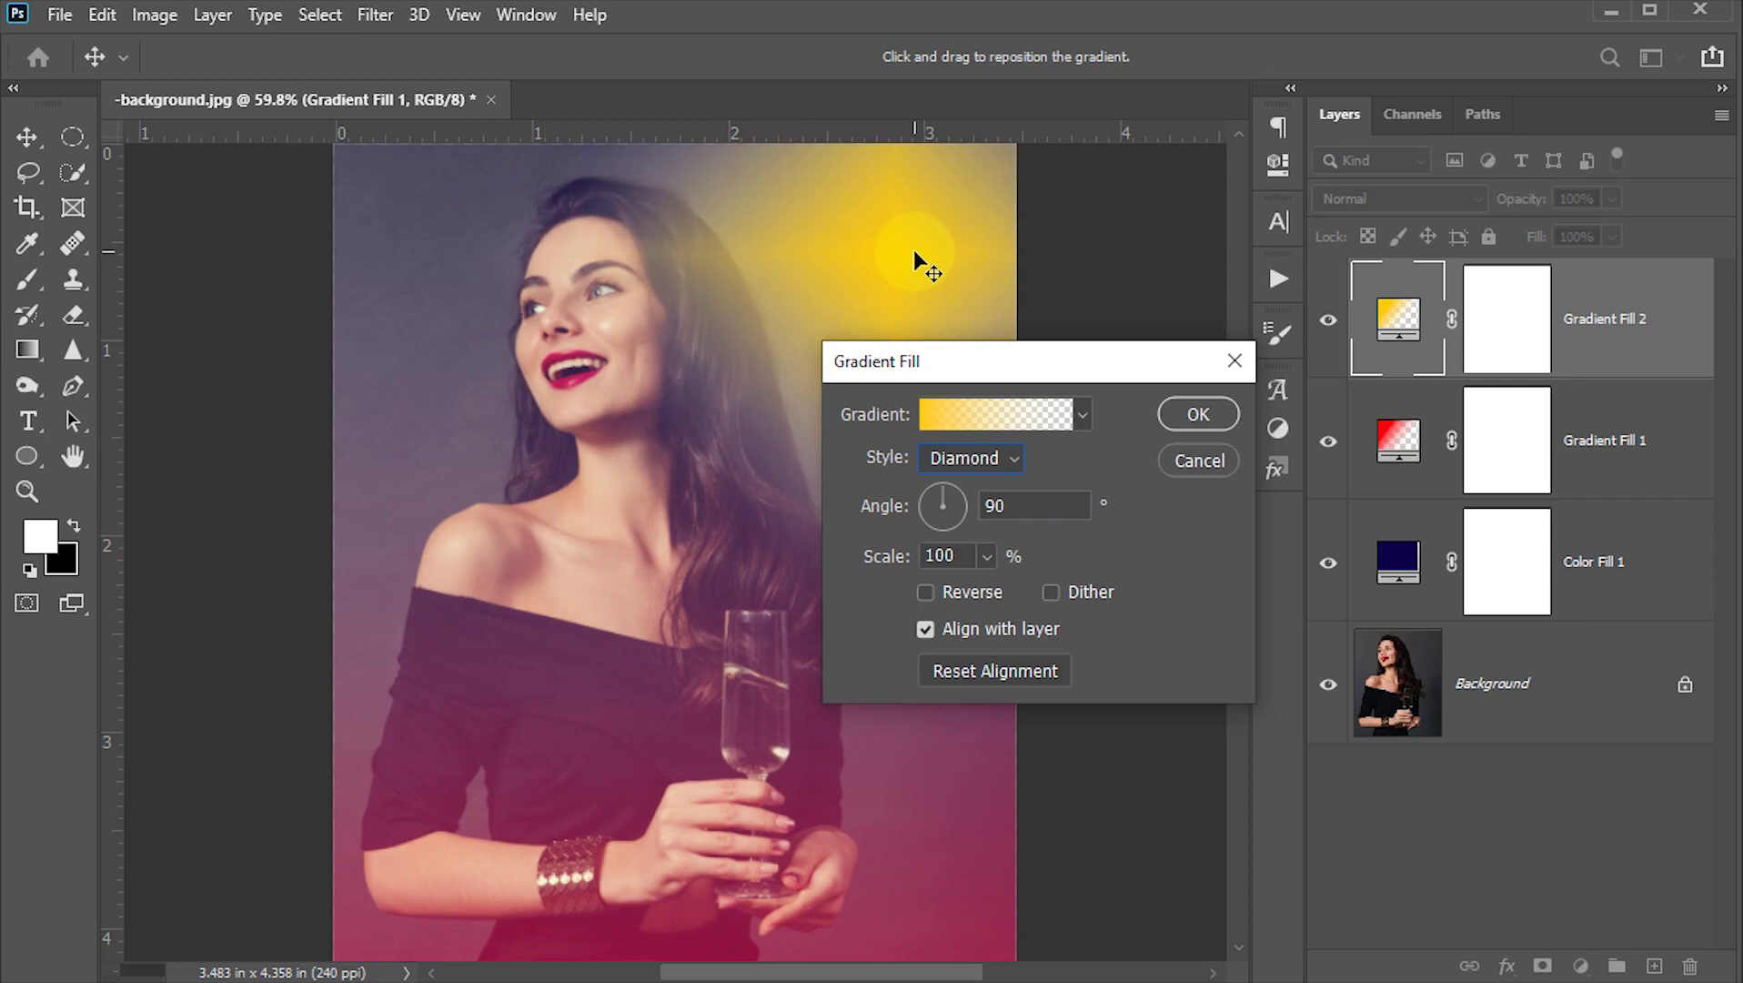
{"action": "left_click", "coordinate": [956, 417]}
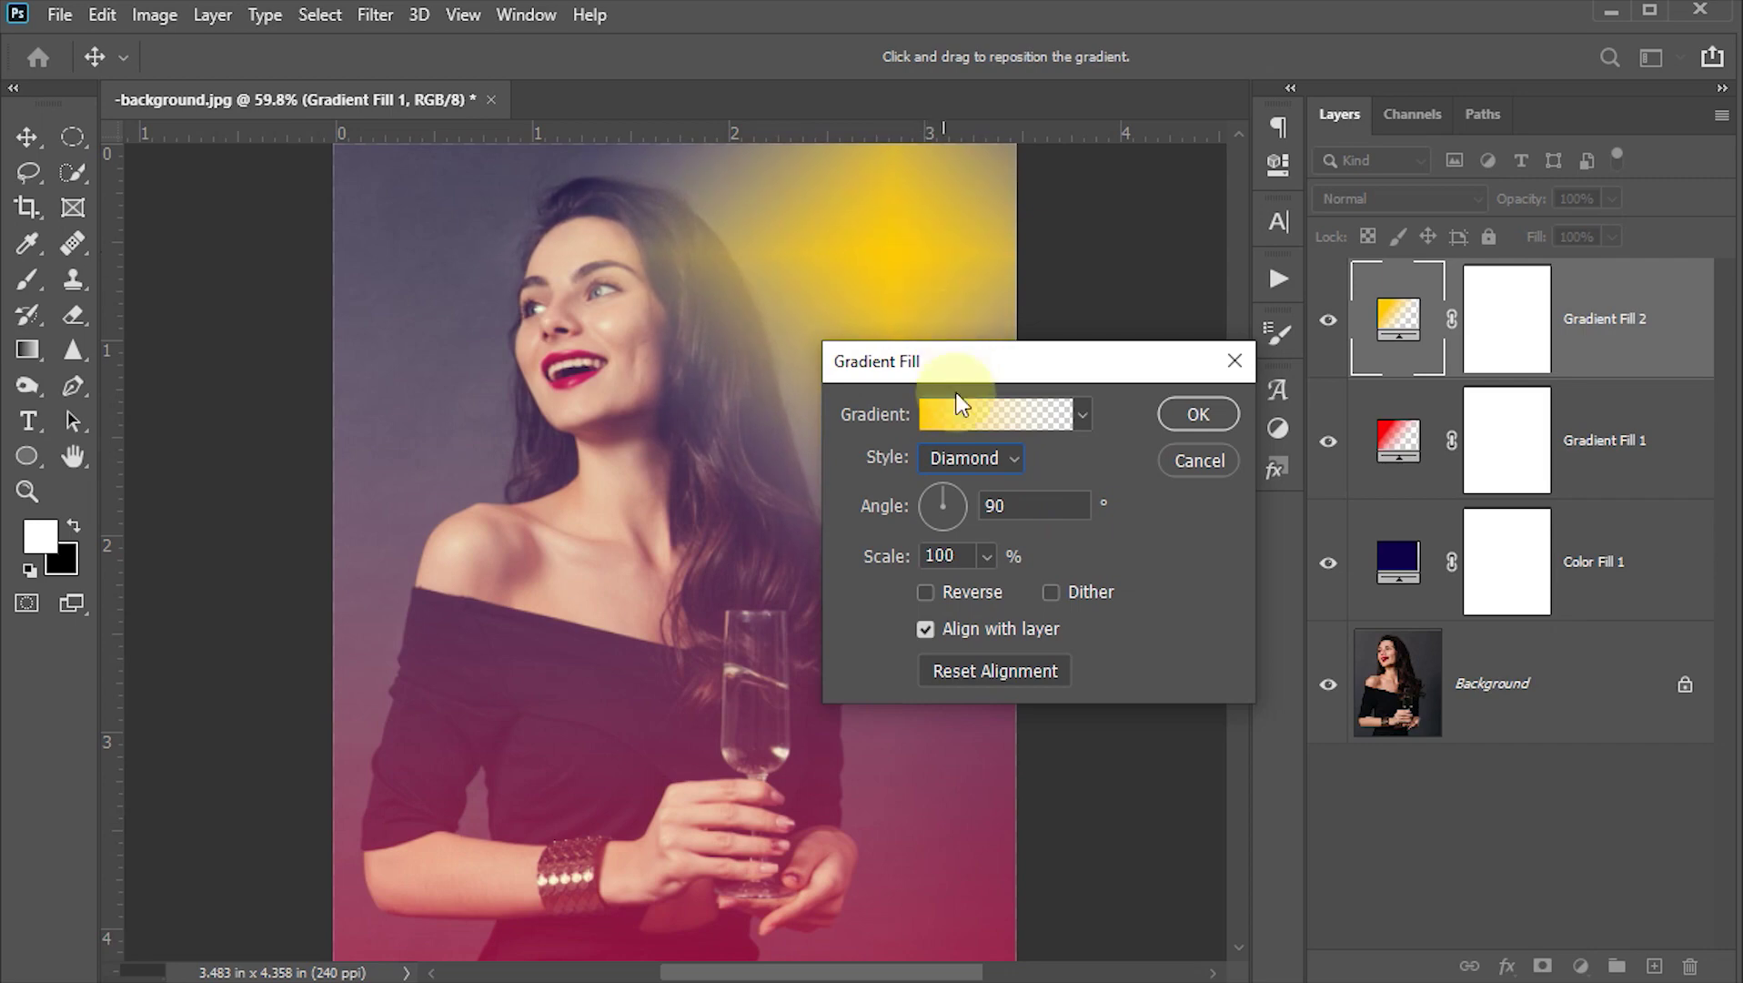
Set the yellow diamond gradient's scale to 105% and apply the fill.
{"action": "left_click", "coordinate": [942, 556]}
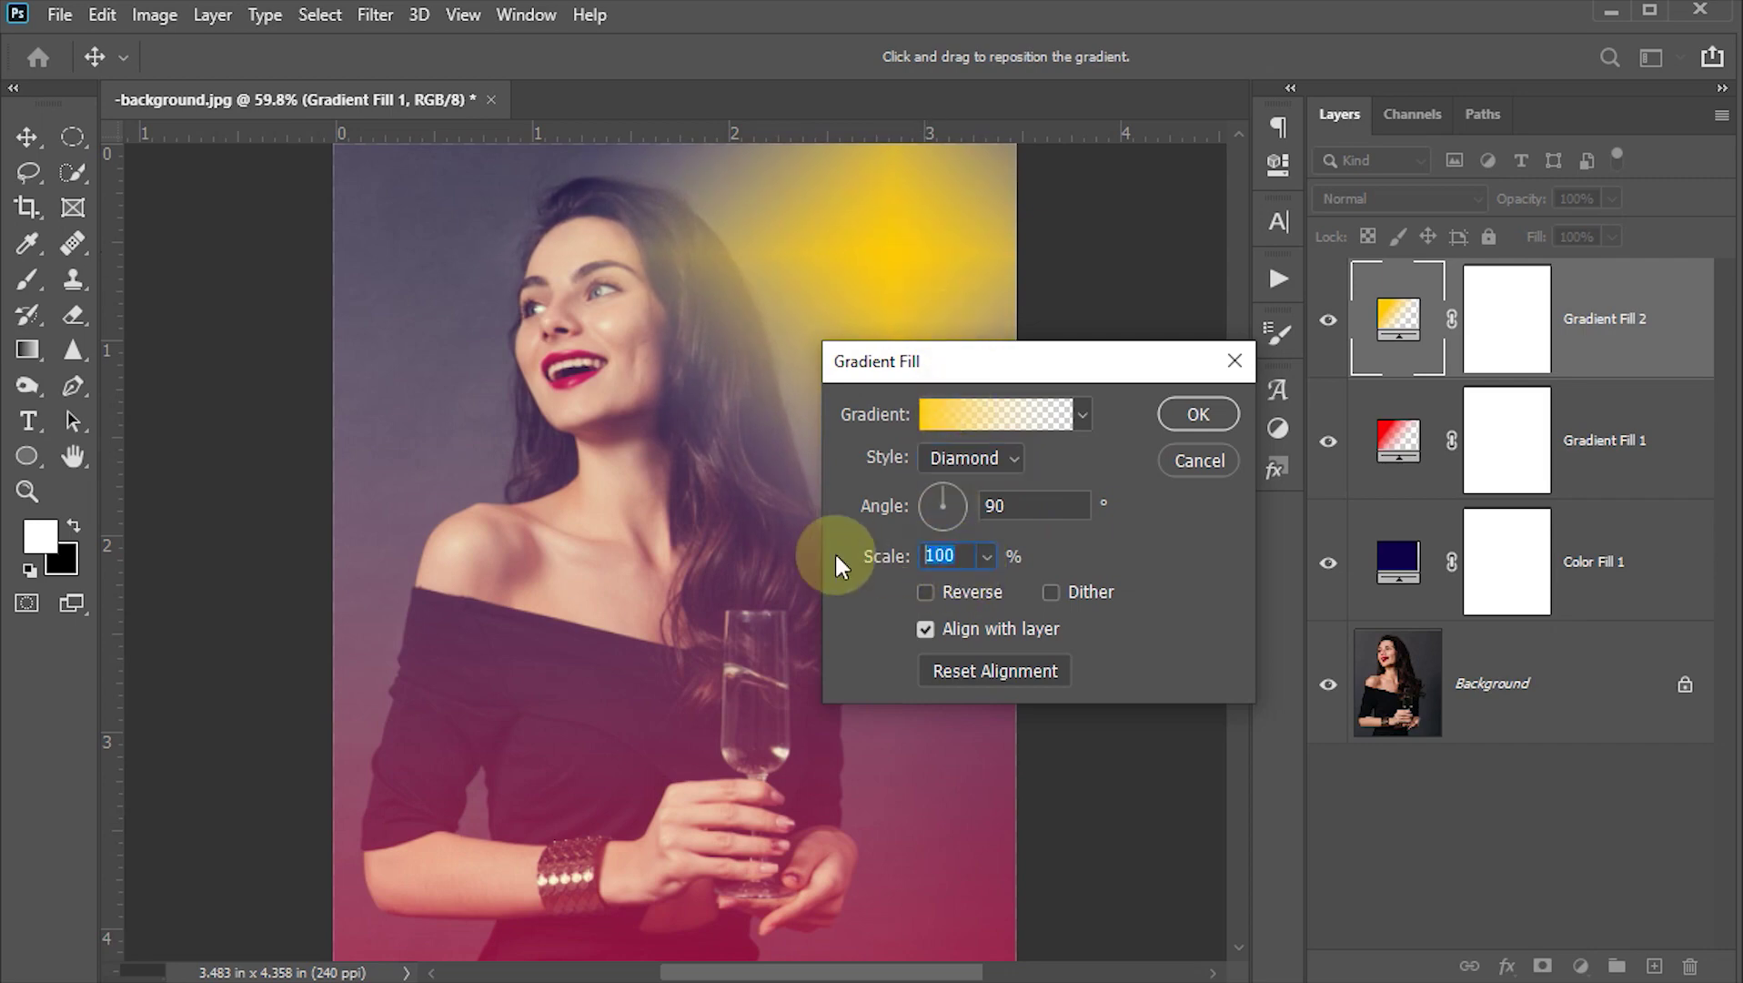
{"action": "type", "text": "105"}
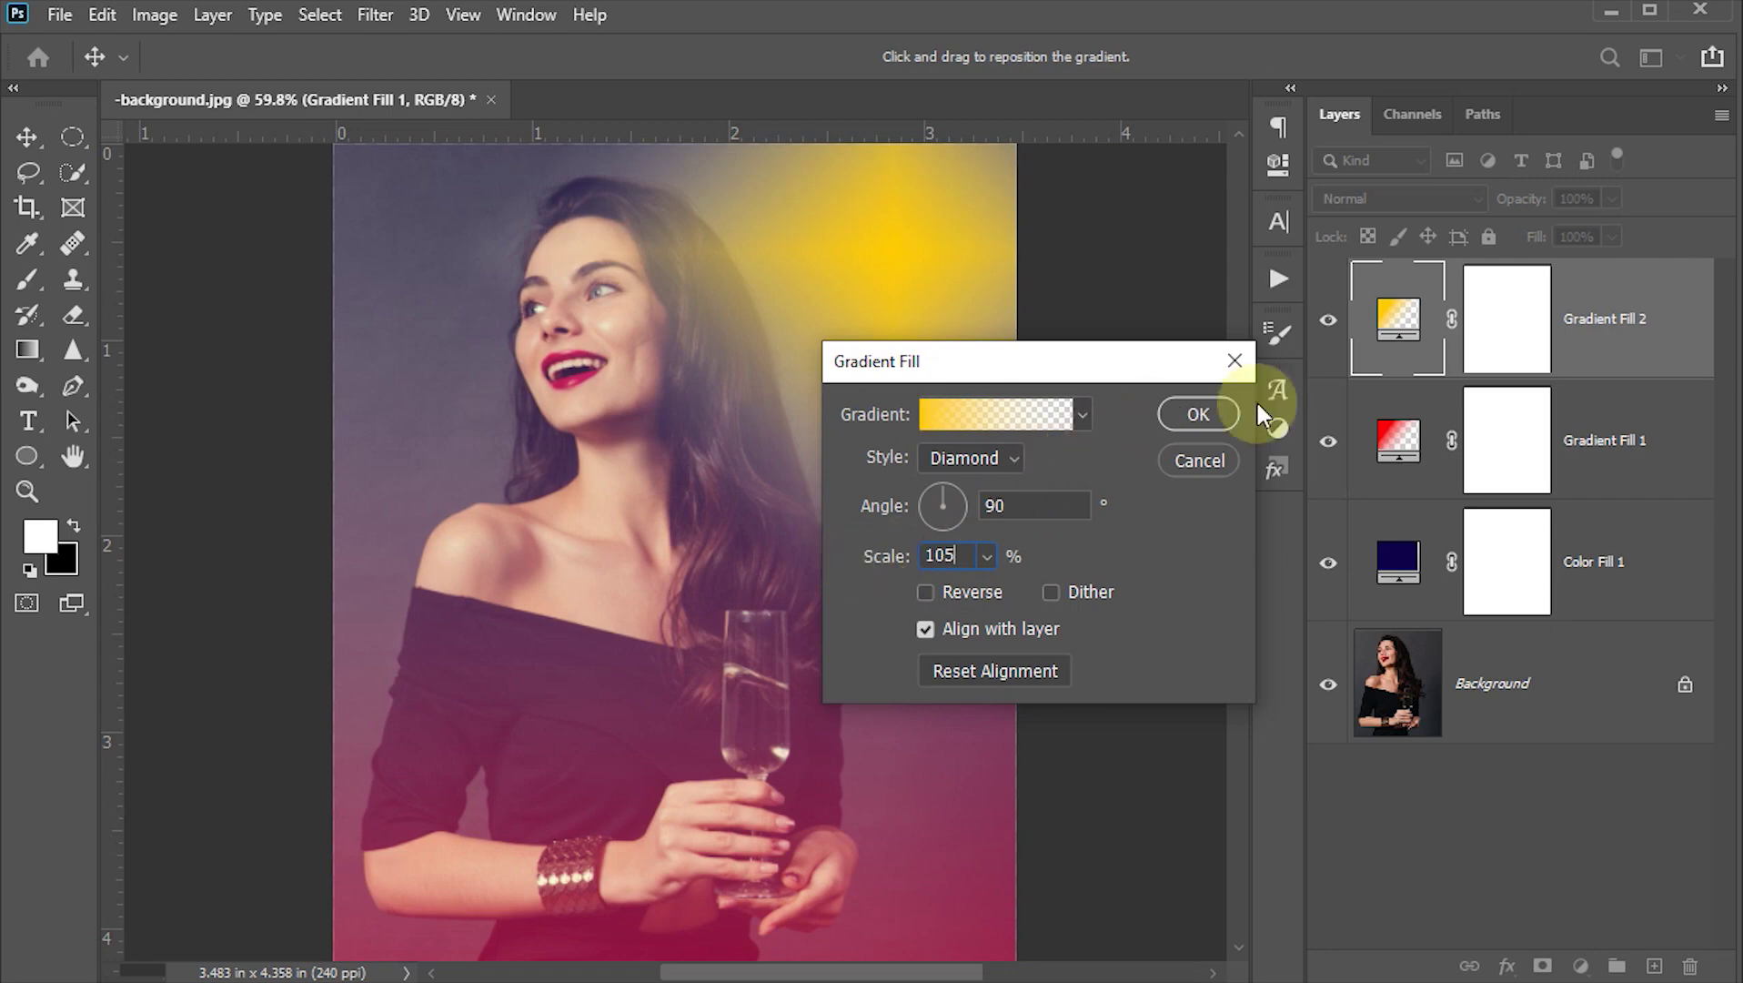
{"action": "left_click", "coordinate": [1201, 414]}
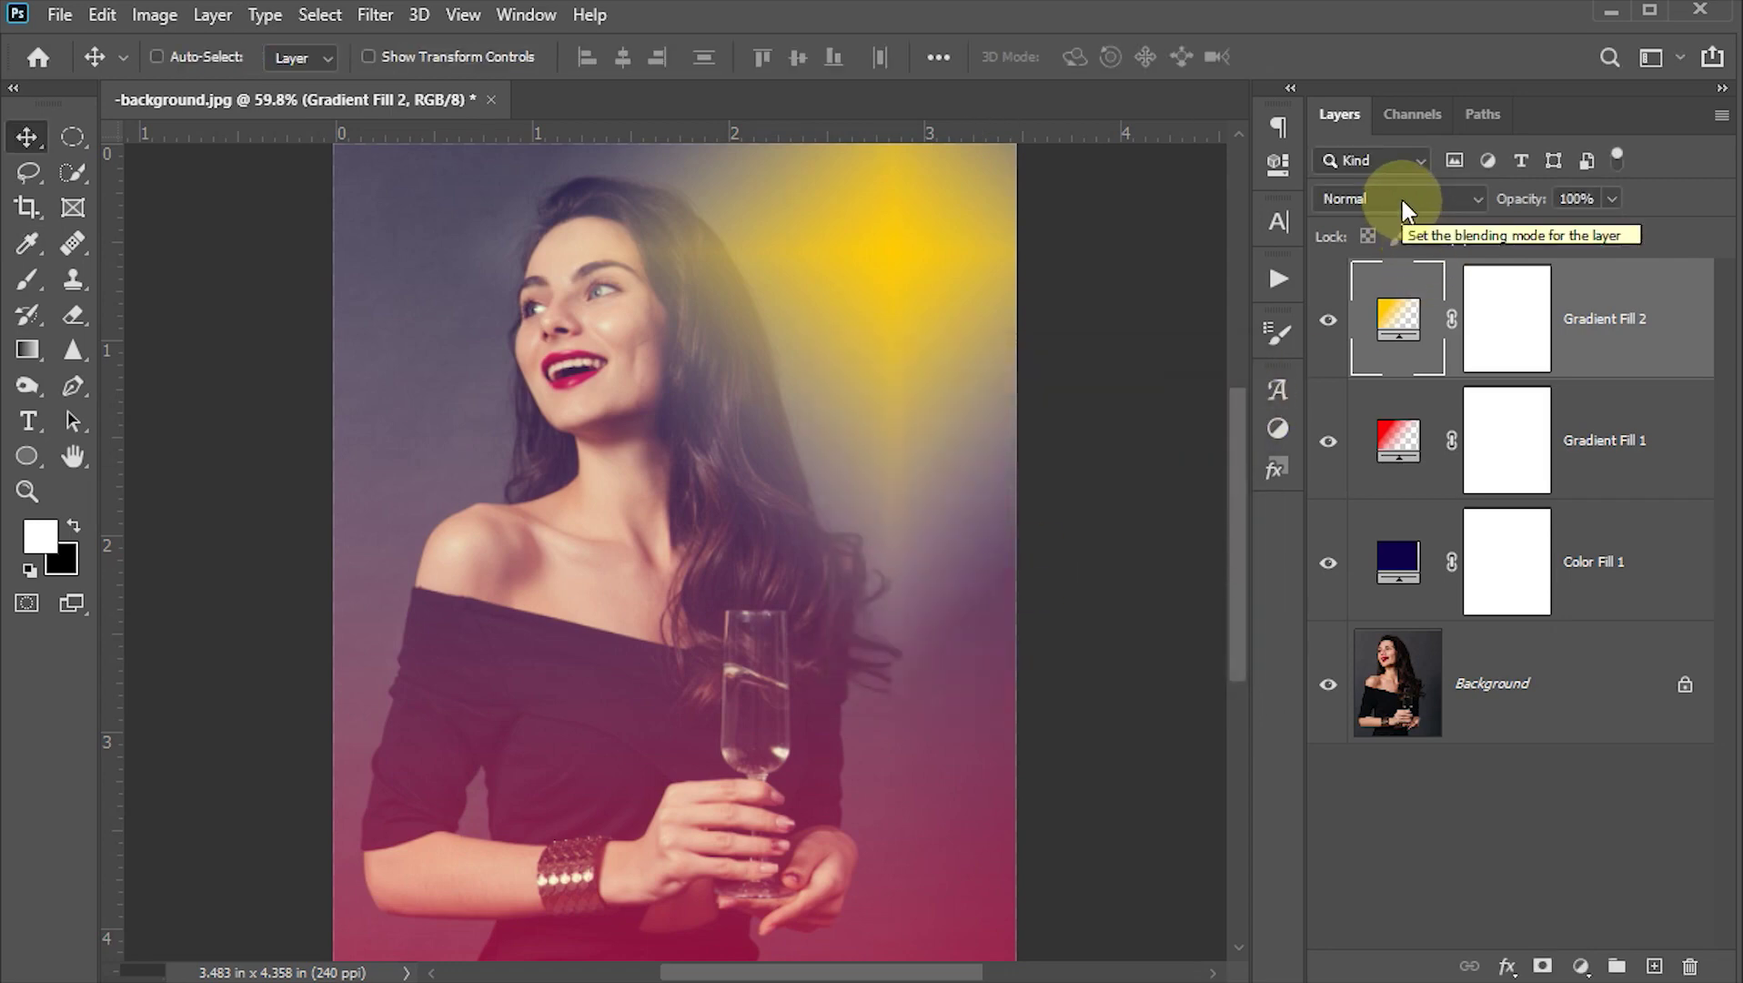
Set the Gradient Fill 2 layer's blending mode to Linear Dodge (Add) and its fill to 60%.
{"action": "left_click", "coordinate": [1400, 197]}
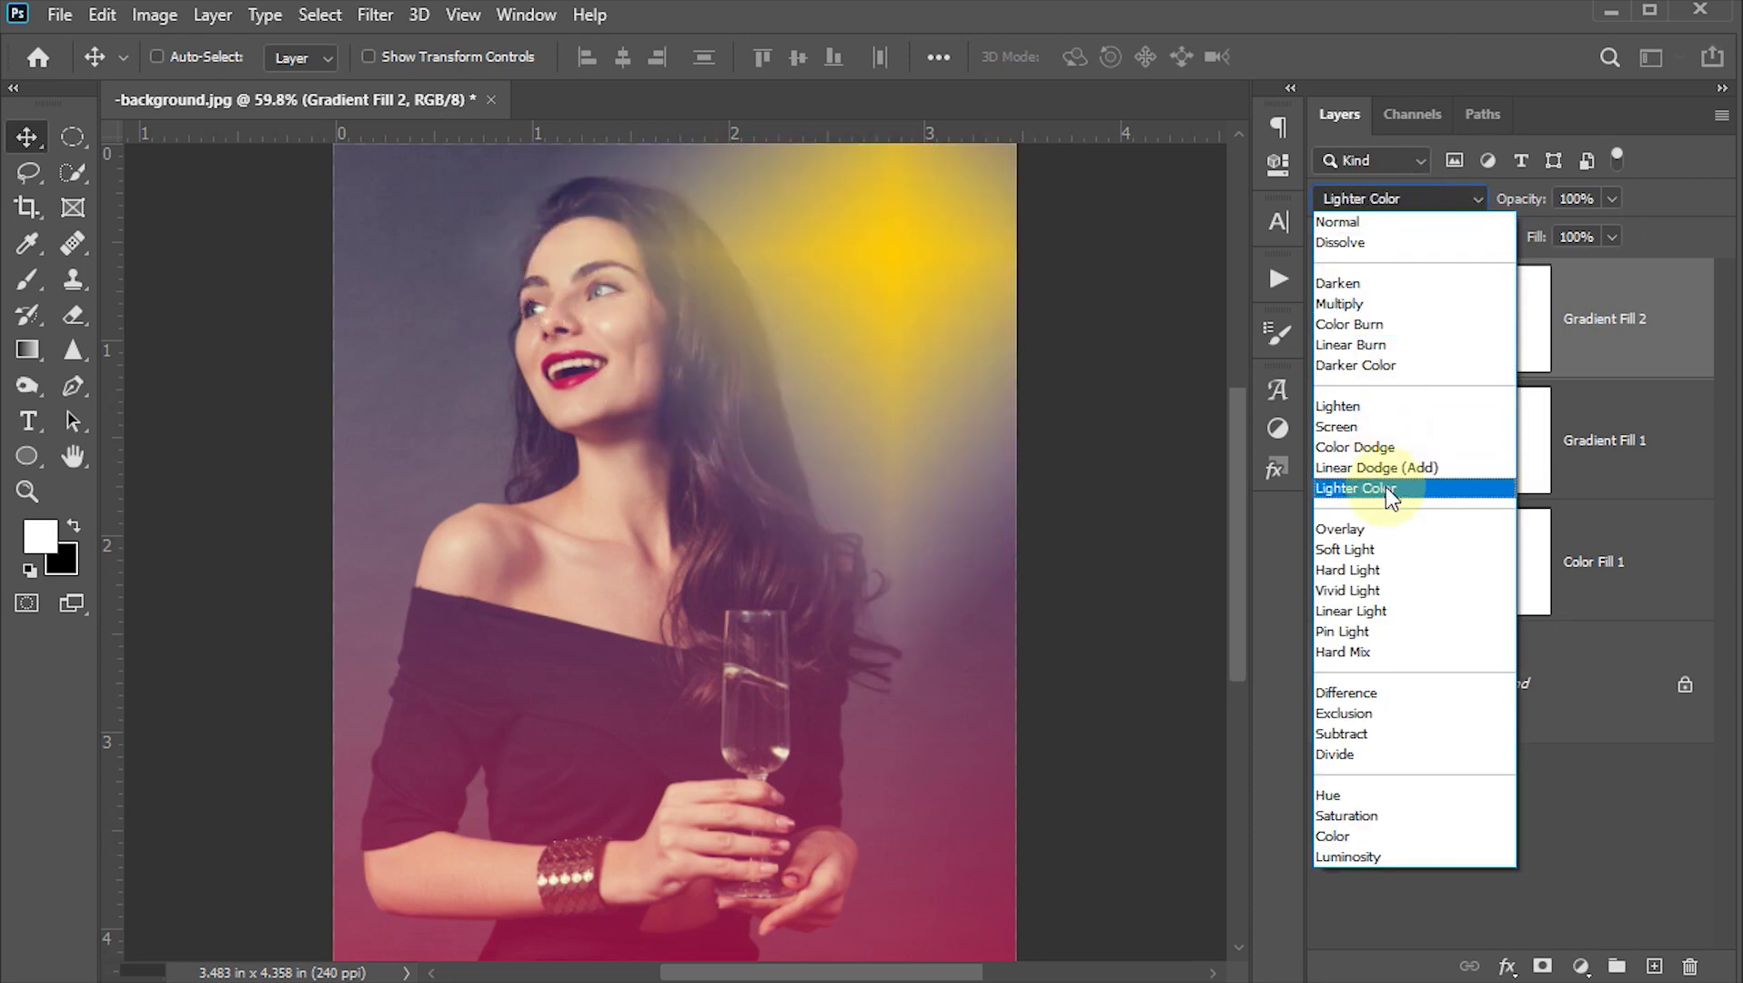
{"action": "left_click", "coordinate": [1386, 467]}
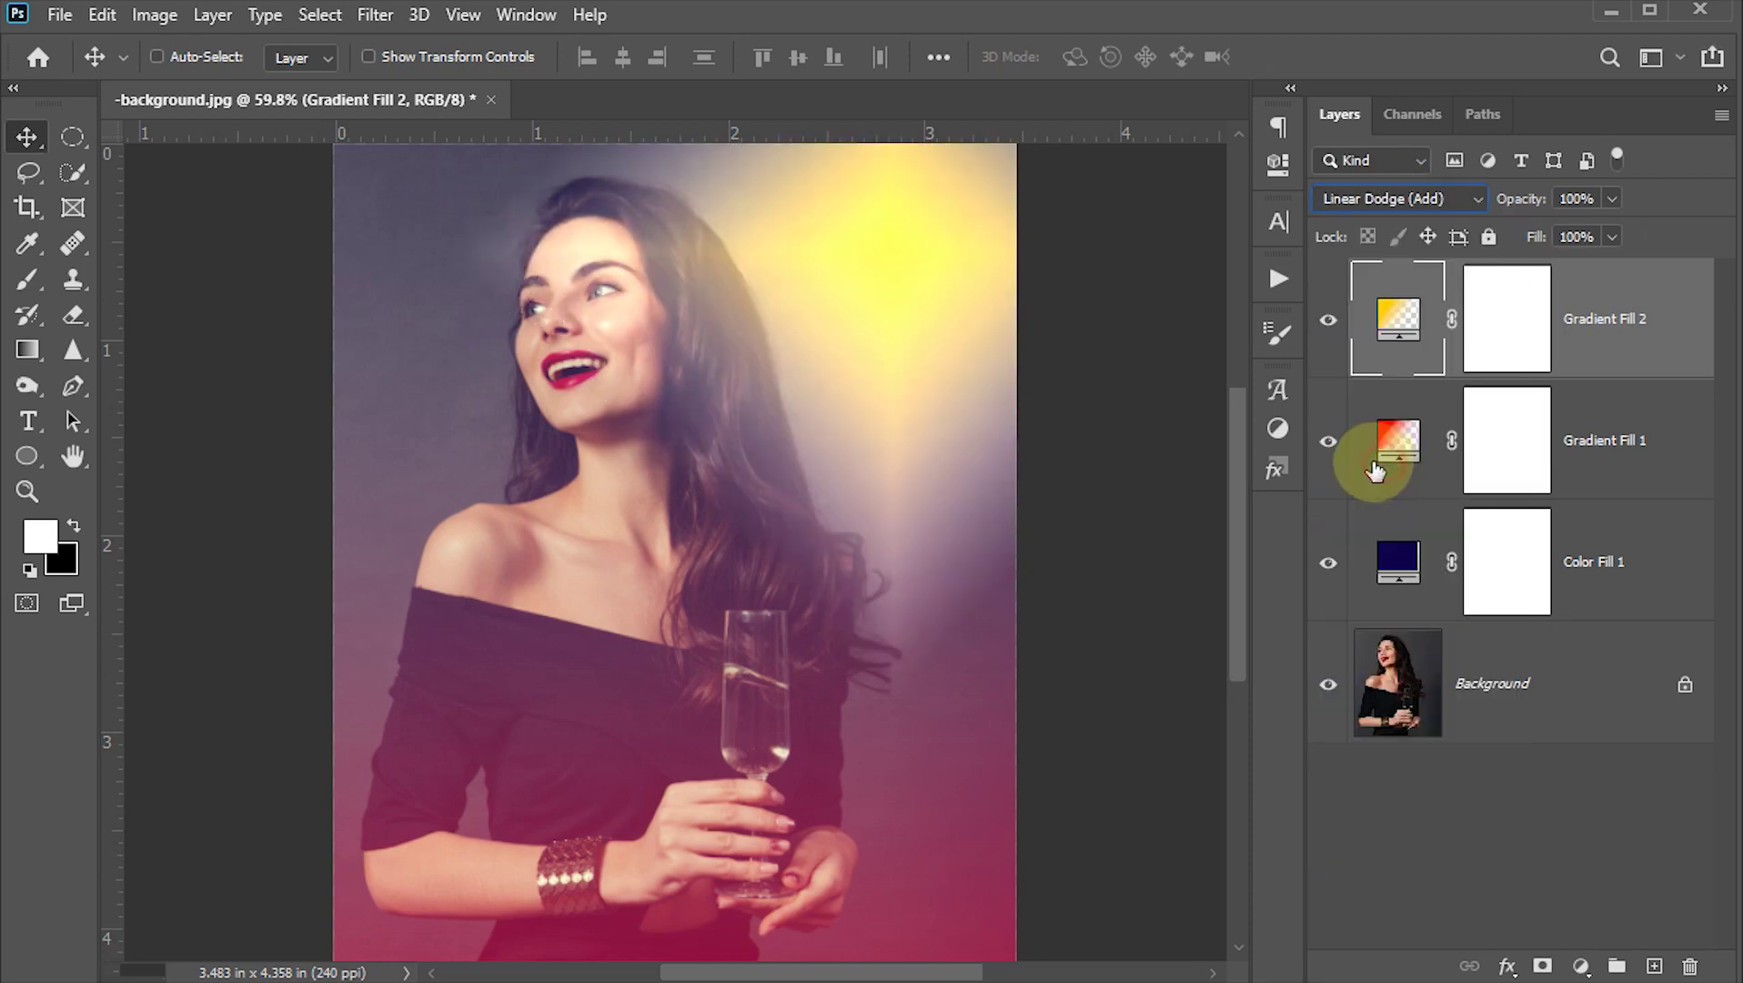
{"action": "left_click", "coordinate": [1583, 236]}
{"action": "type", "text": "60"}
{"action": "key", "text": "Return"}
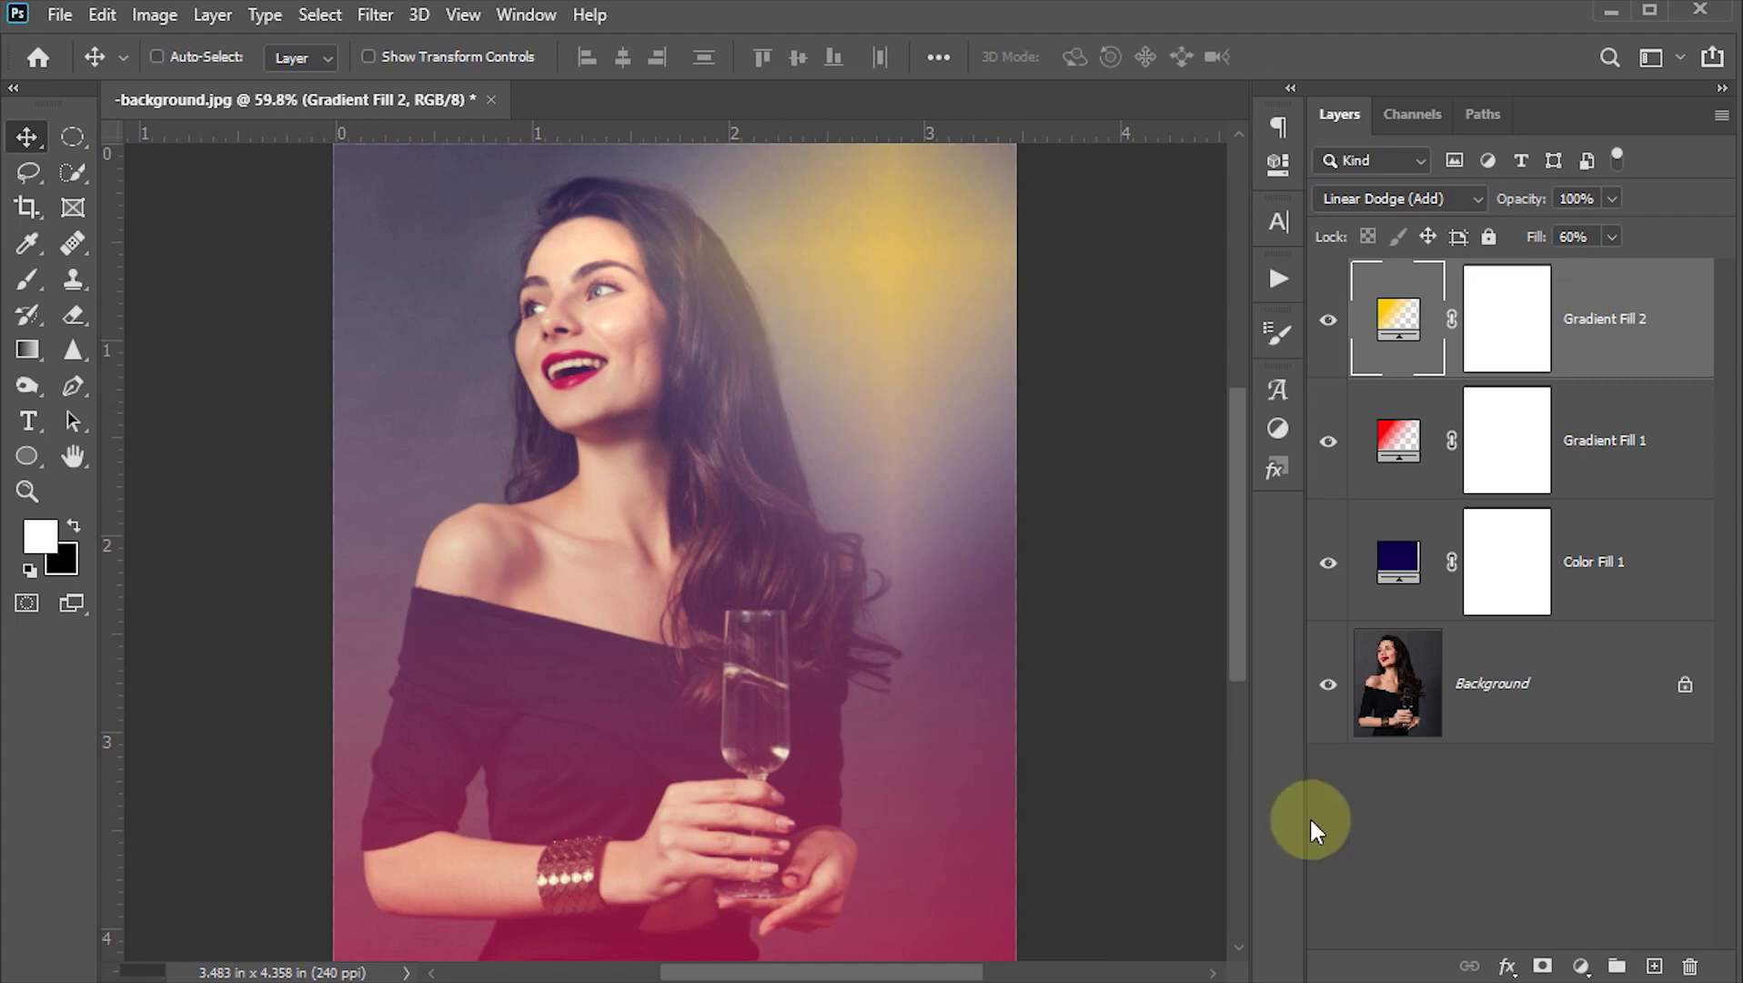
Add a third gradient fill layer fading from cyan 00d5dd to transparent.
{"action": "left_click", "coordinate": [1585, 967]}
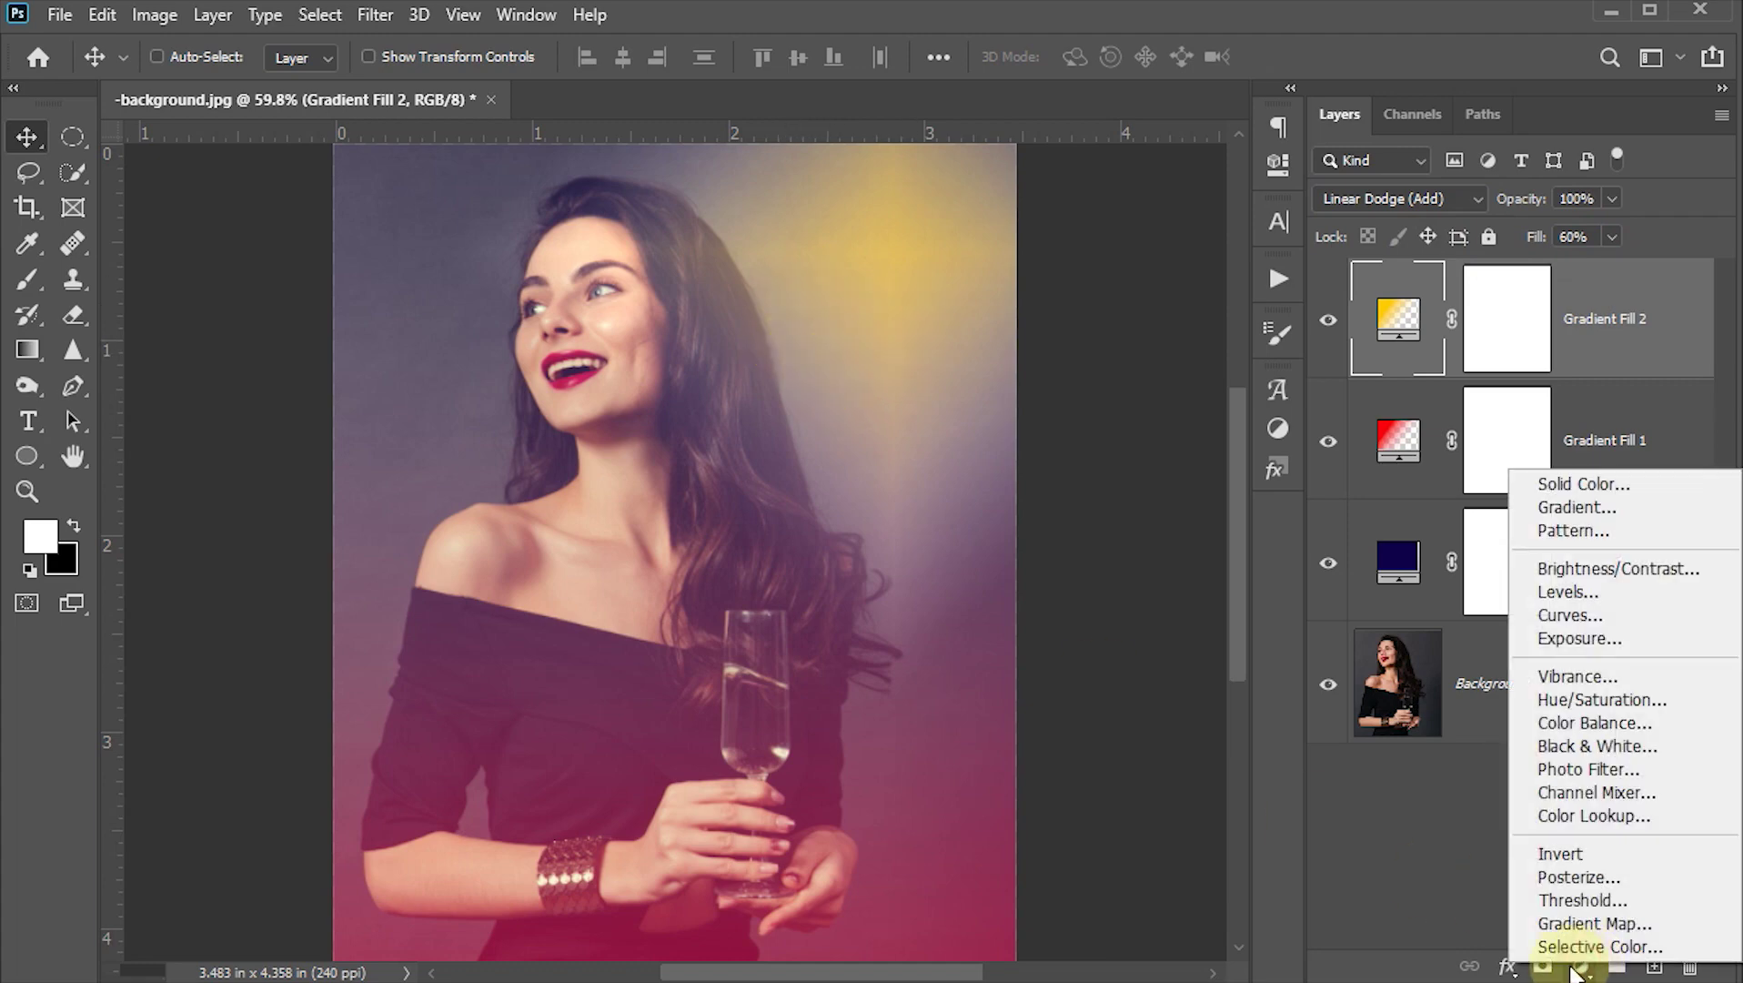
{"action": "left_click", "coordinate": [1590, 512]}
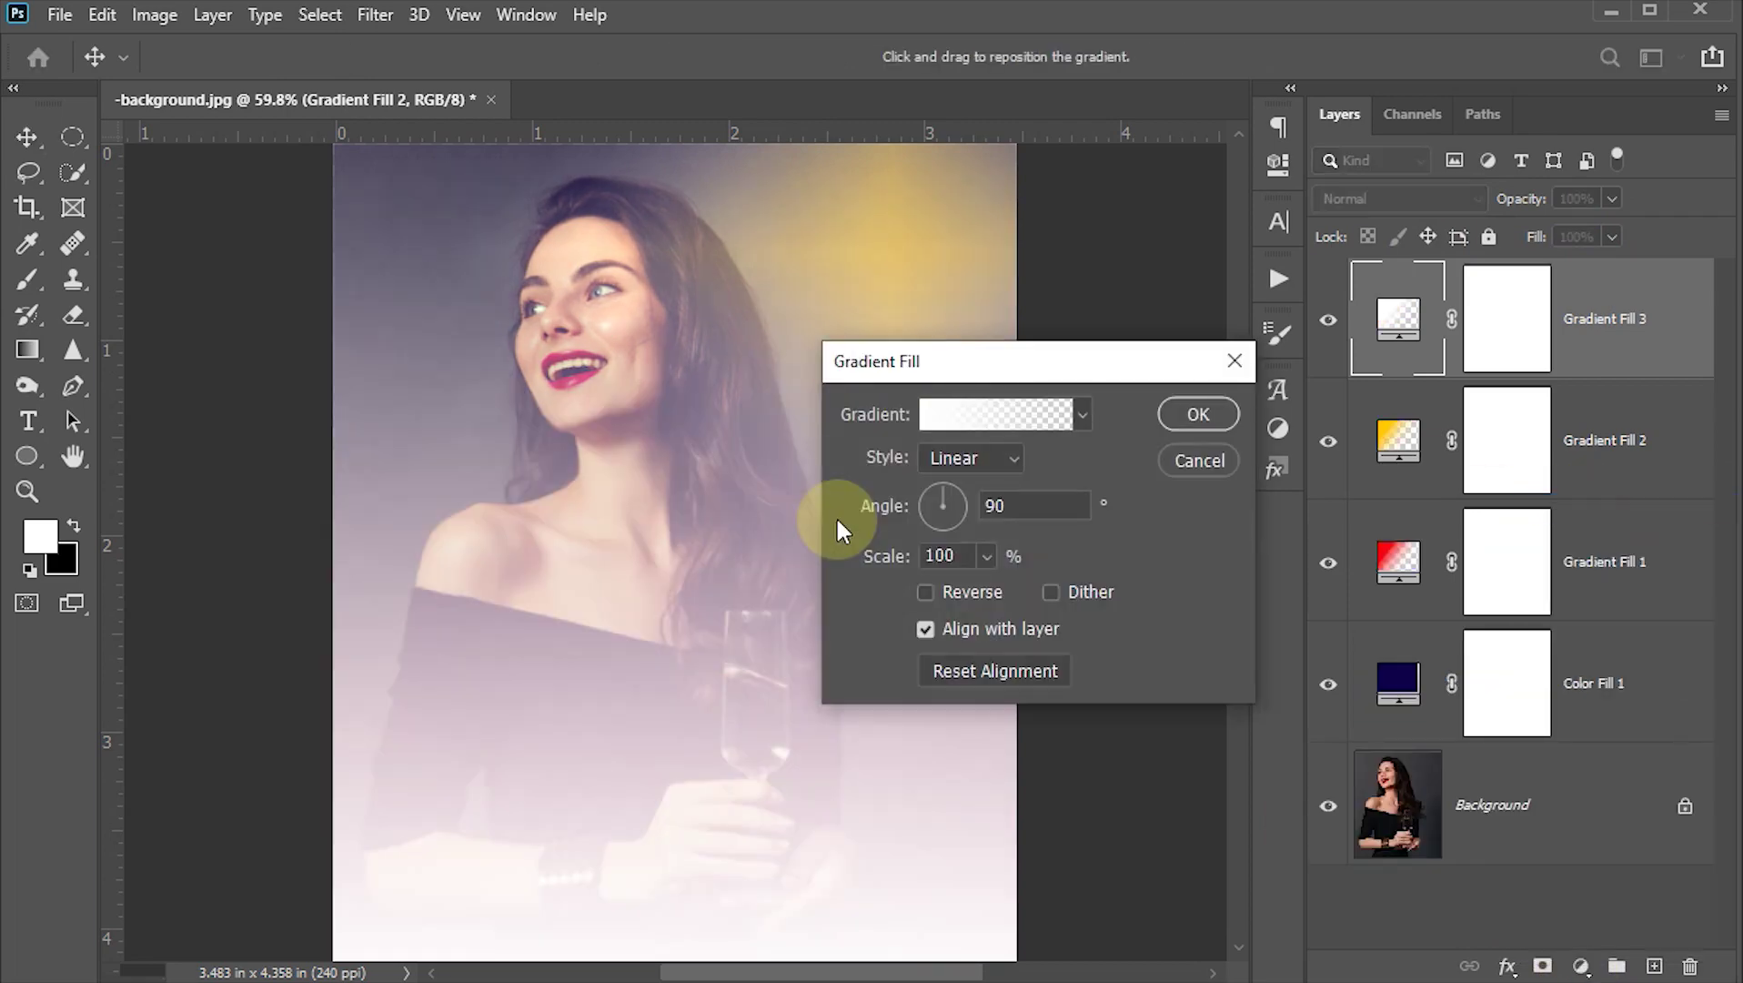
{"action": "left_click", "coordinate": [954, 415]}
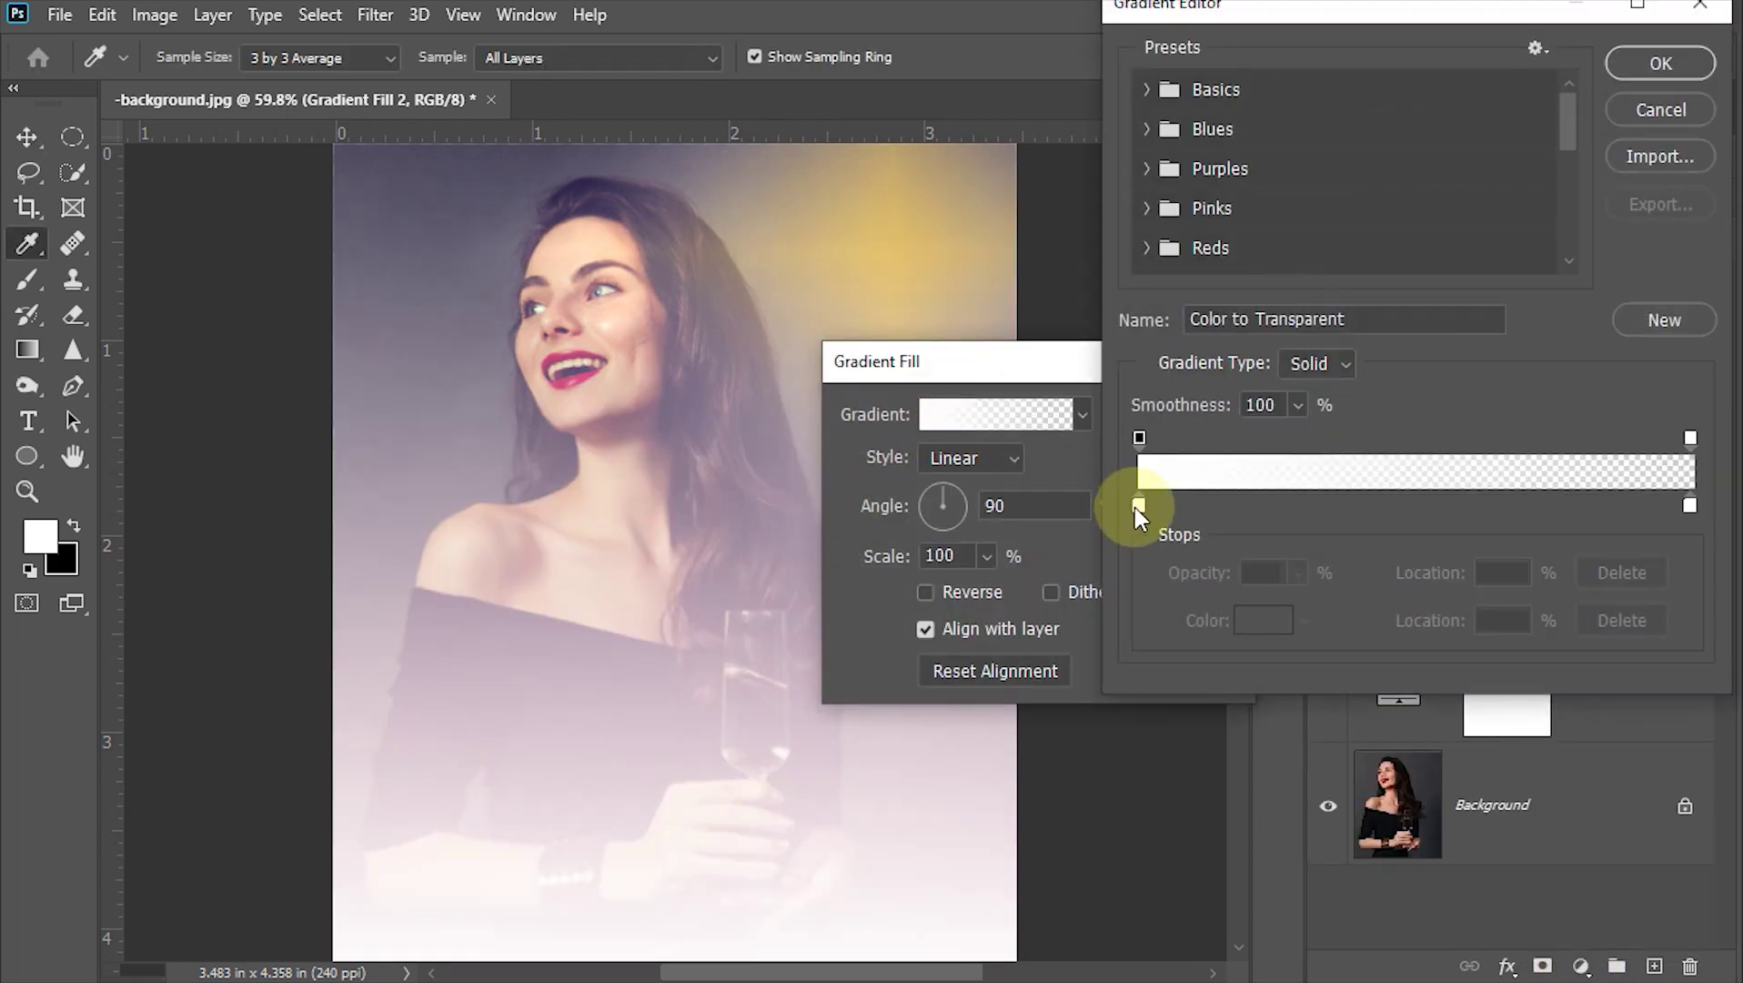
{"action": "double_click", "coordinate": [1138, 505]}
{"action": "left_click", "coordinate": [1412, 383]}
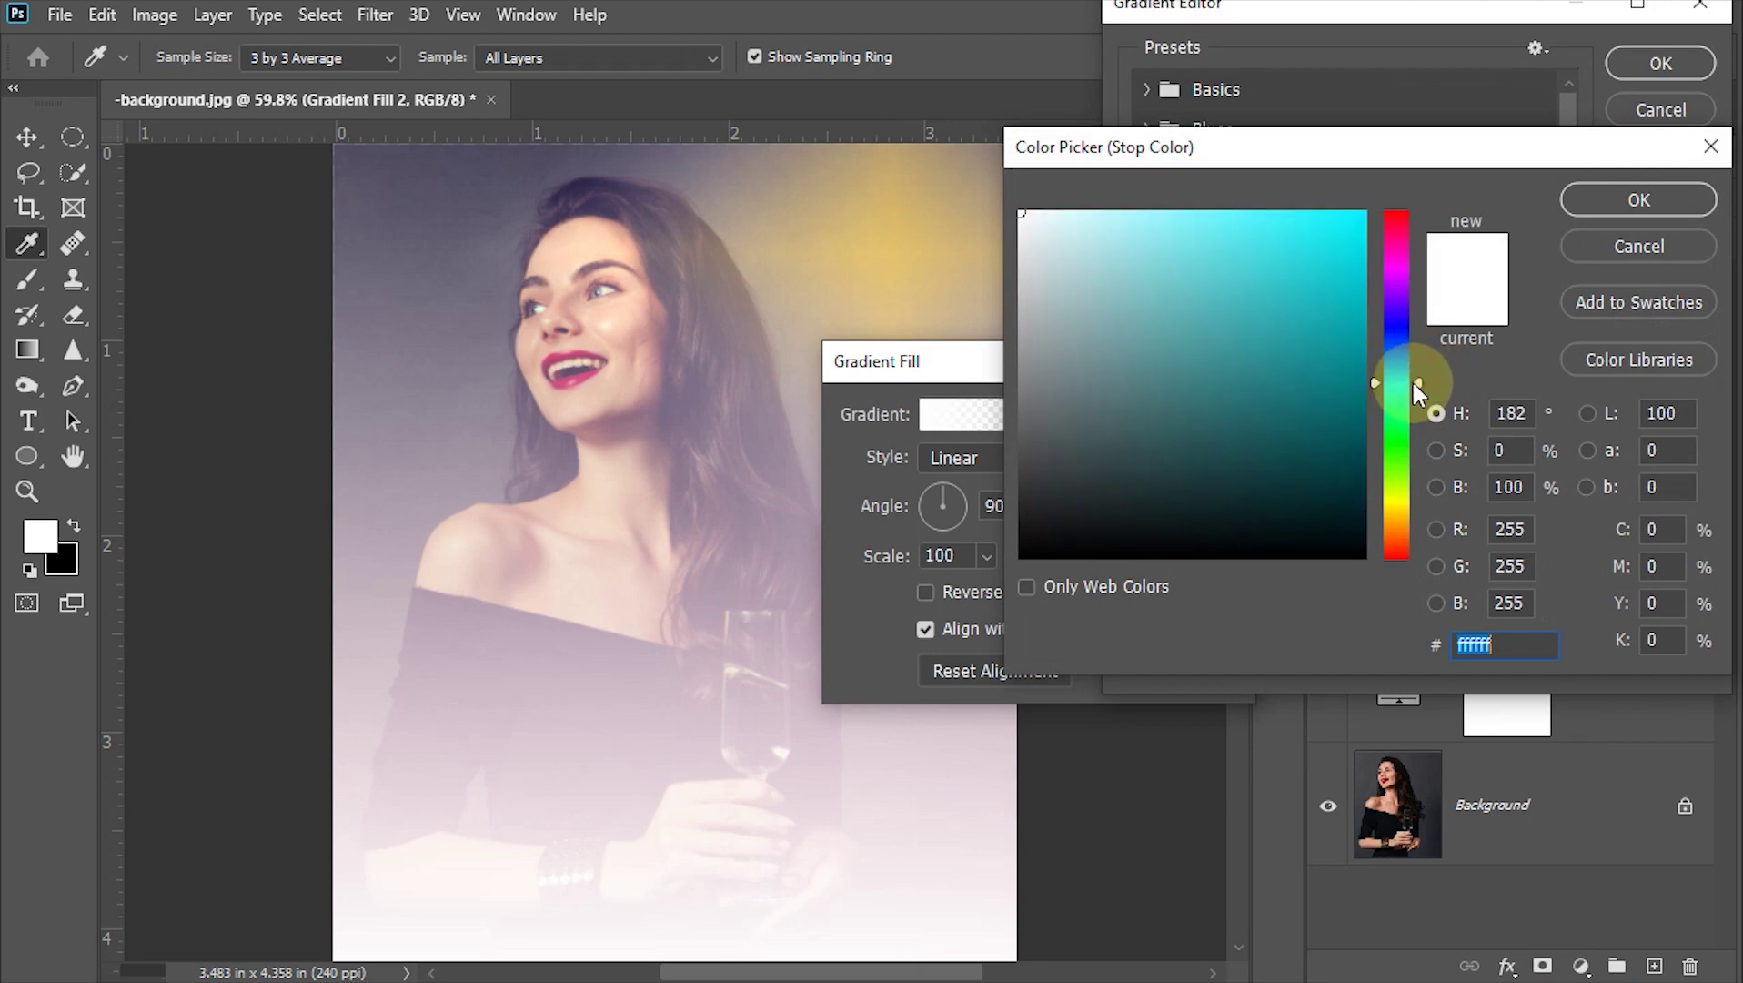
{"action": "left_click_drag", "start_coordinate": [1323, 292], "coordinate": [1412, 259]}
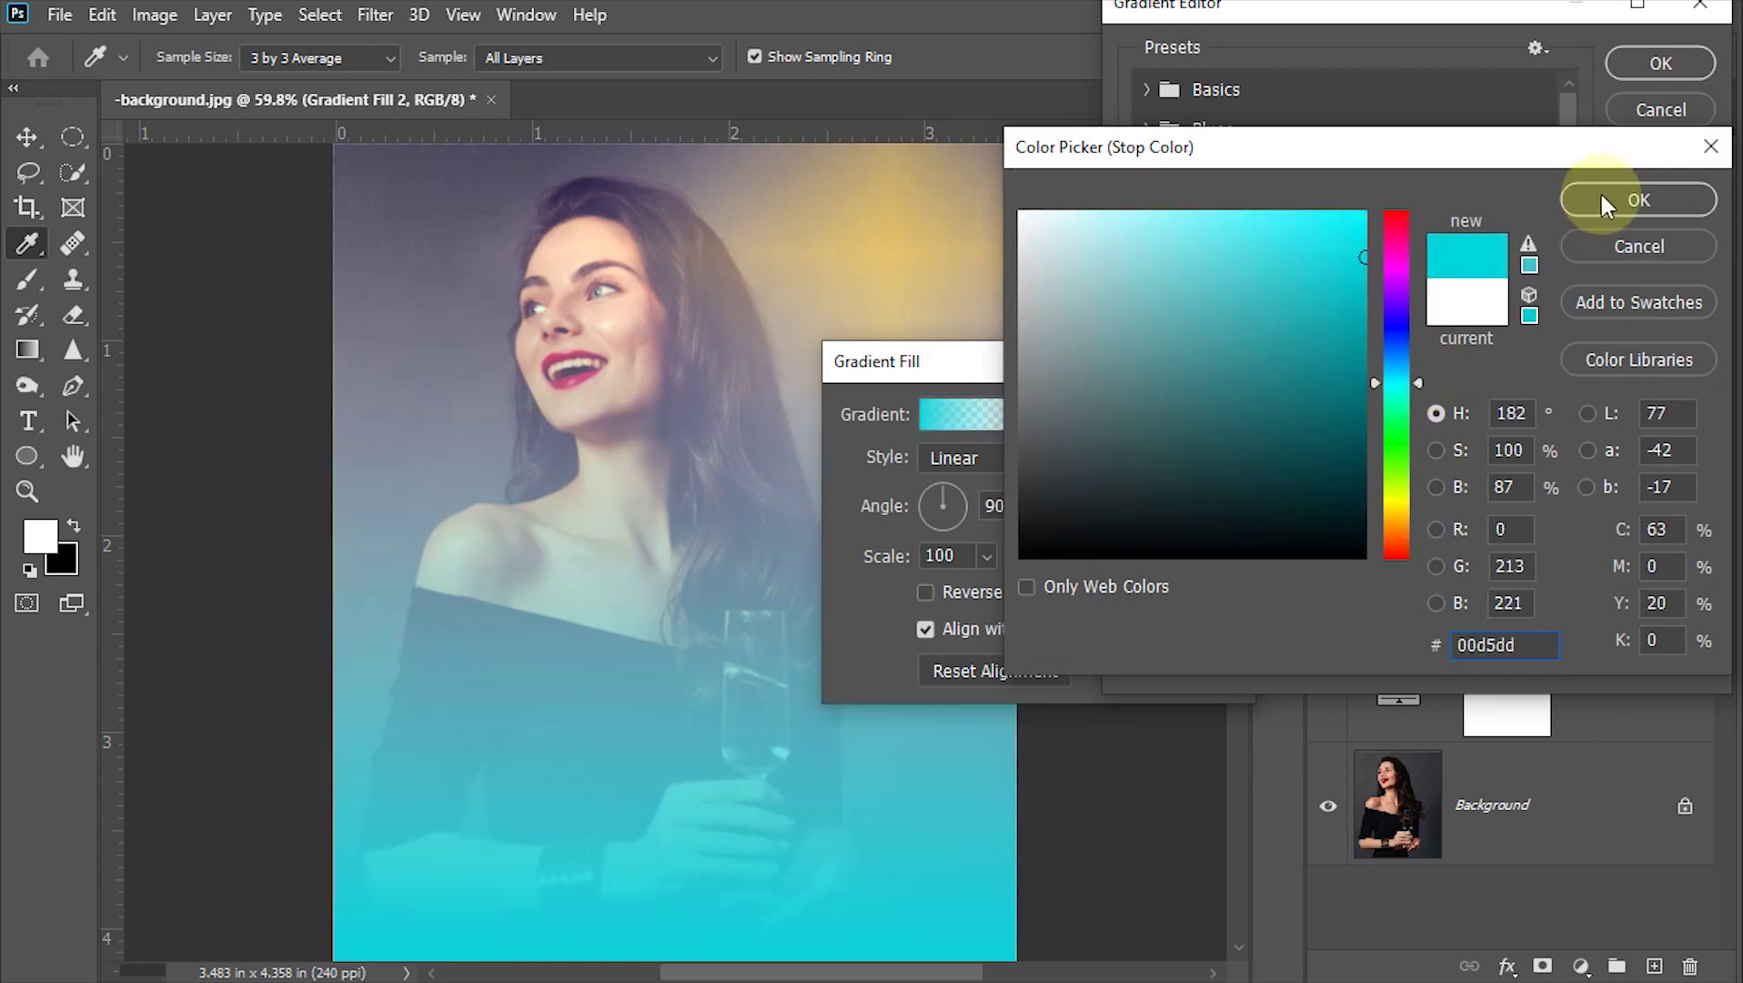
{"action": "left_click", "coordinate": [1601, 195]}
{"action": "left_click", "coordinate": [1647, 65]}
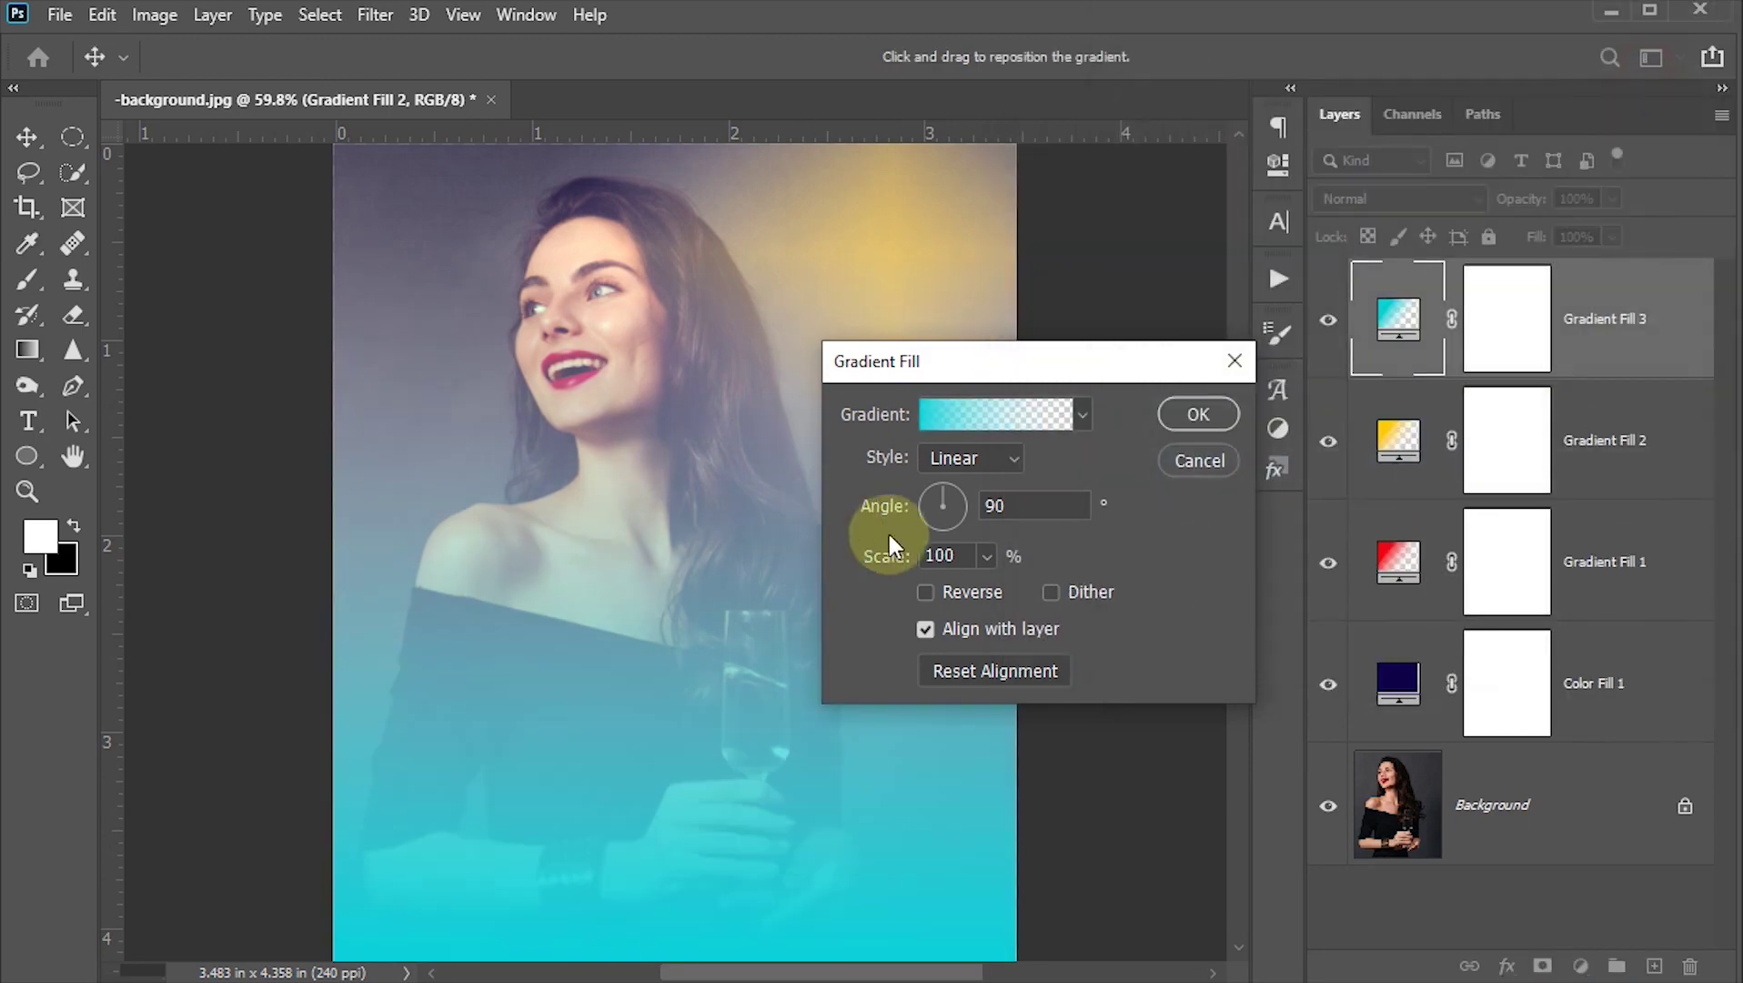
Give the cyan gradient the Diamond style, center it on the upper-left background of the photo, and apply the fill.
{"action": "left_click", "coordinate": [1019, 455]}
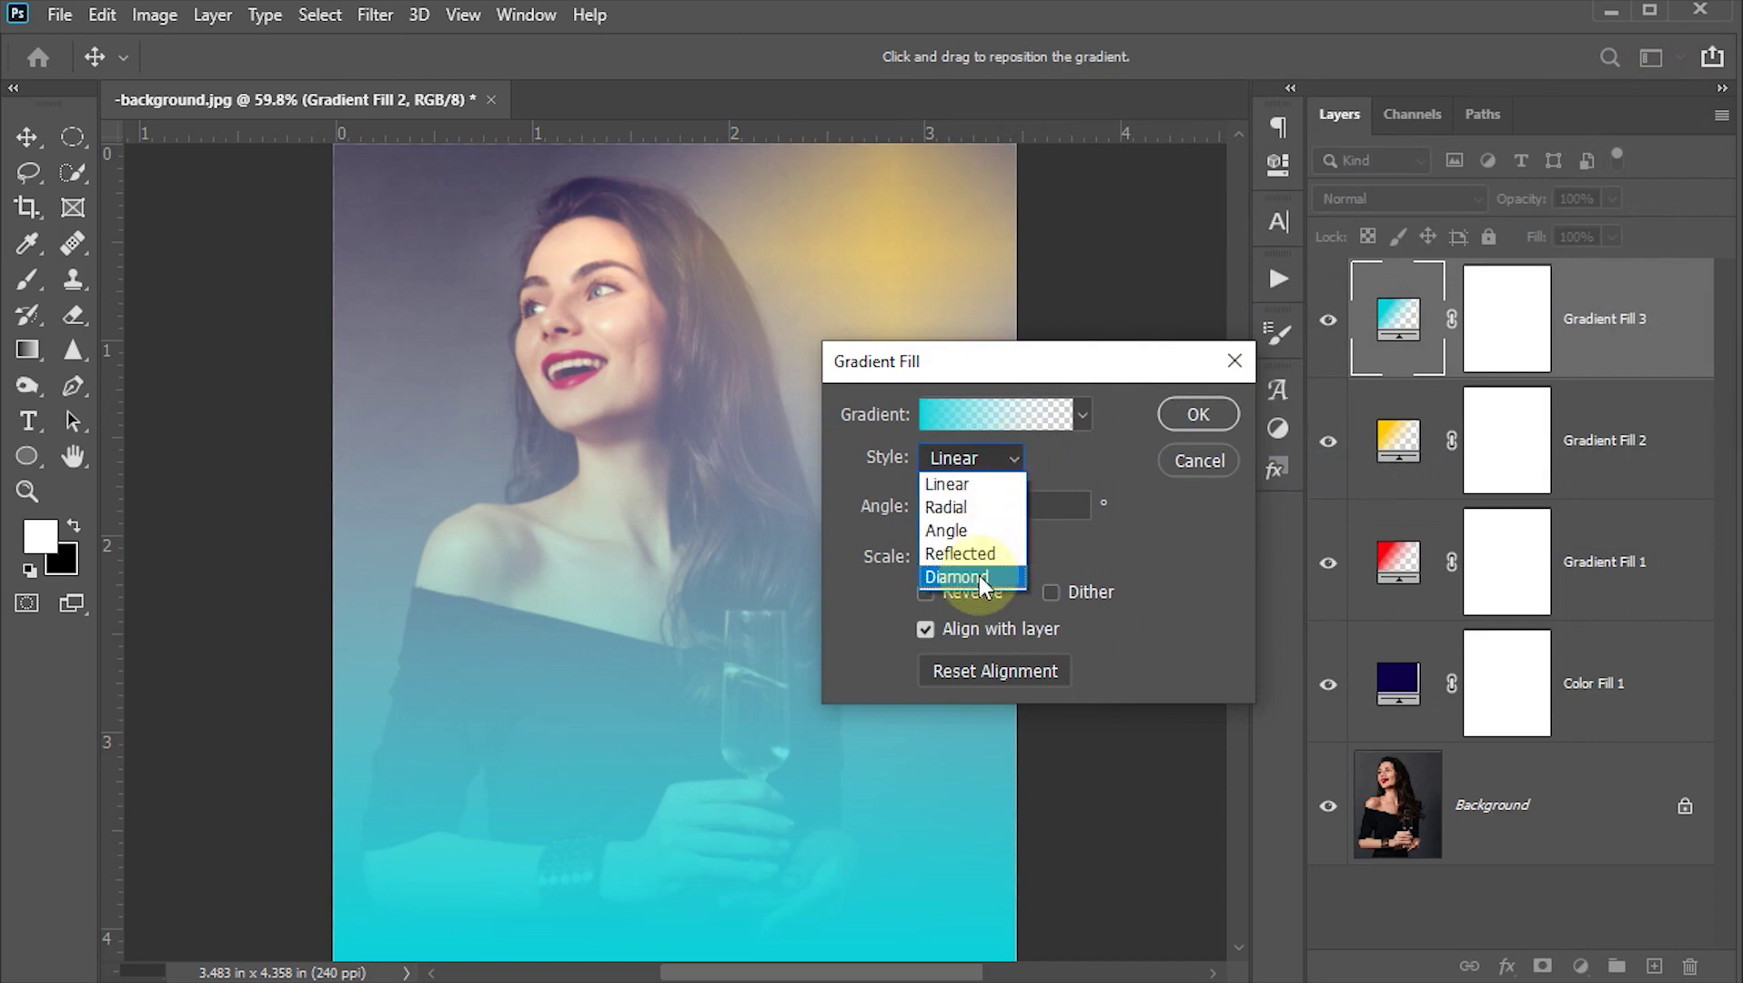
{"action": "left_click", "coordinate": [979, 575]}
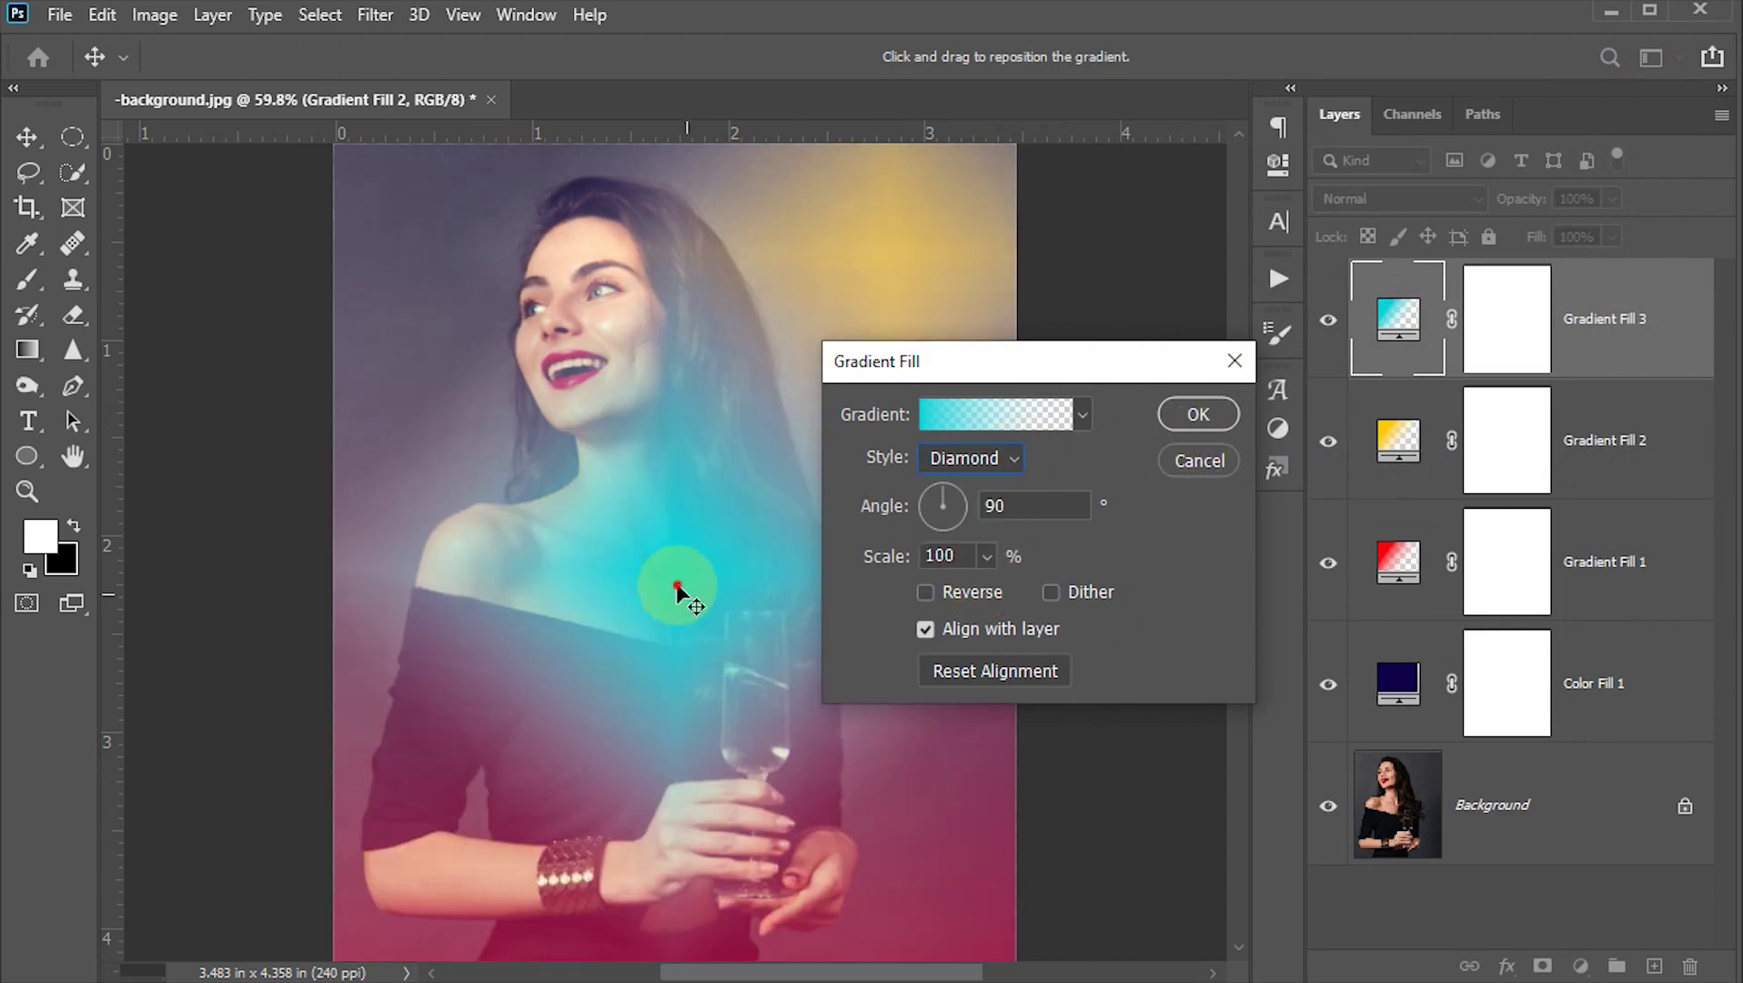
{"action": "left_click_drag", "start_coordinate": [681, 592], "coordinate": [390, 238]}
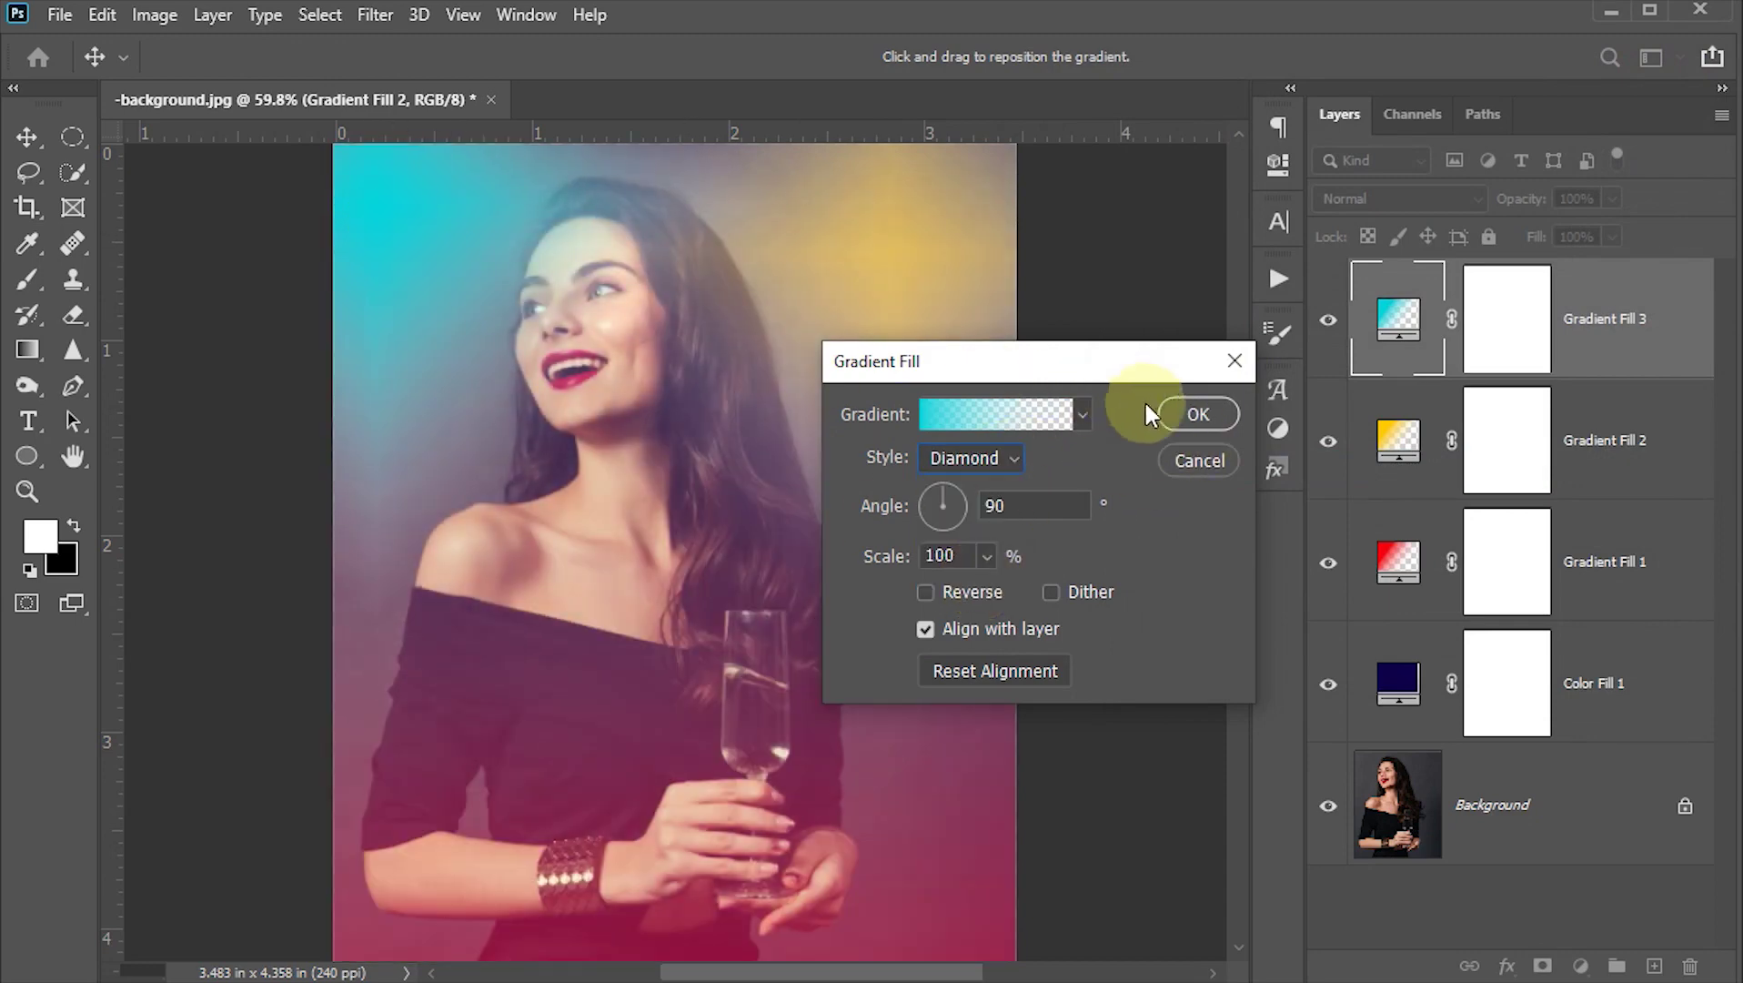
{"action": "left_click", "coordinate": [1186, 419]}
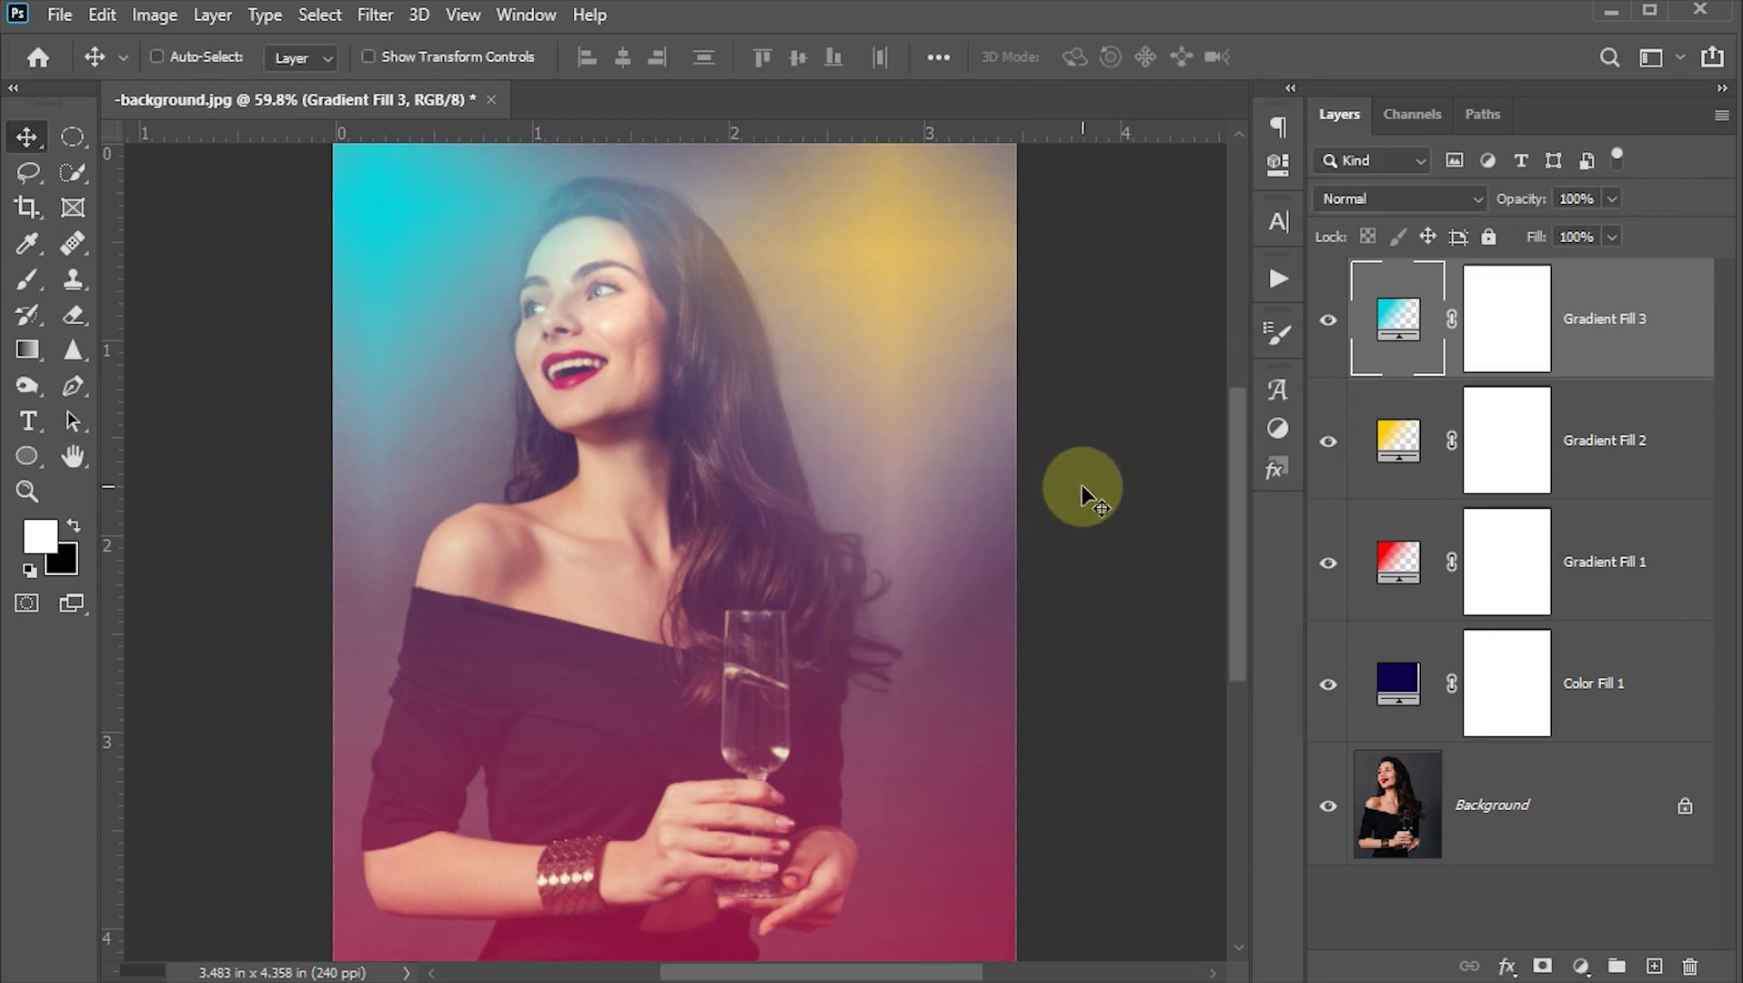
Set the Gradient Fill 3 layer's blending mode to Color Burn and its fill to 60%.
{"action": "left_click", "coordinate": [1433, 206]}
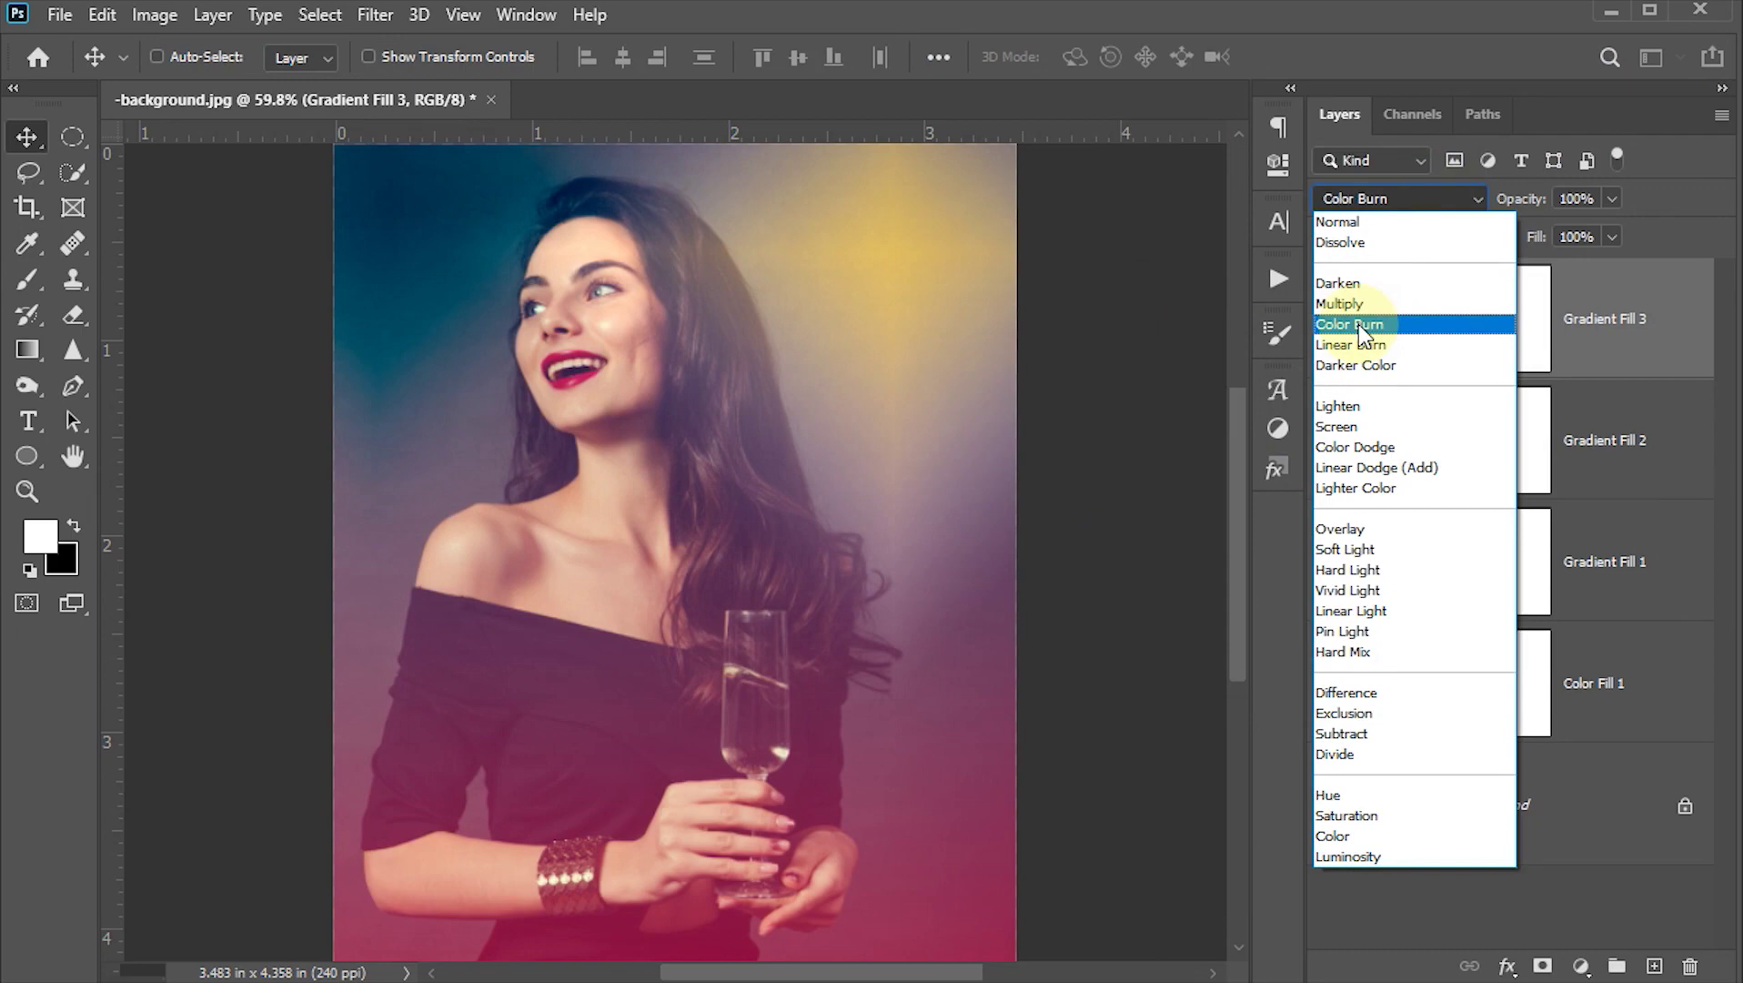
{"action": "left_click", "coordinate": [1365, 329]}
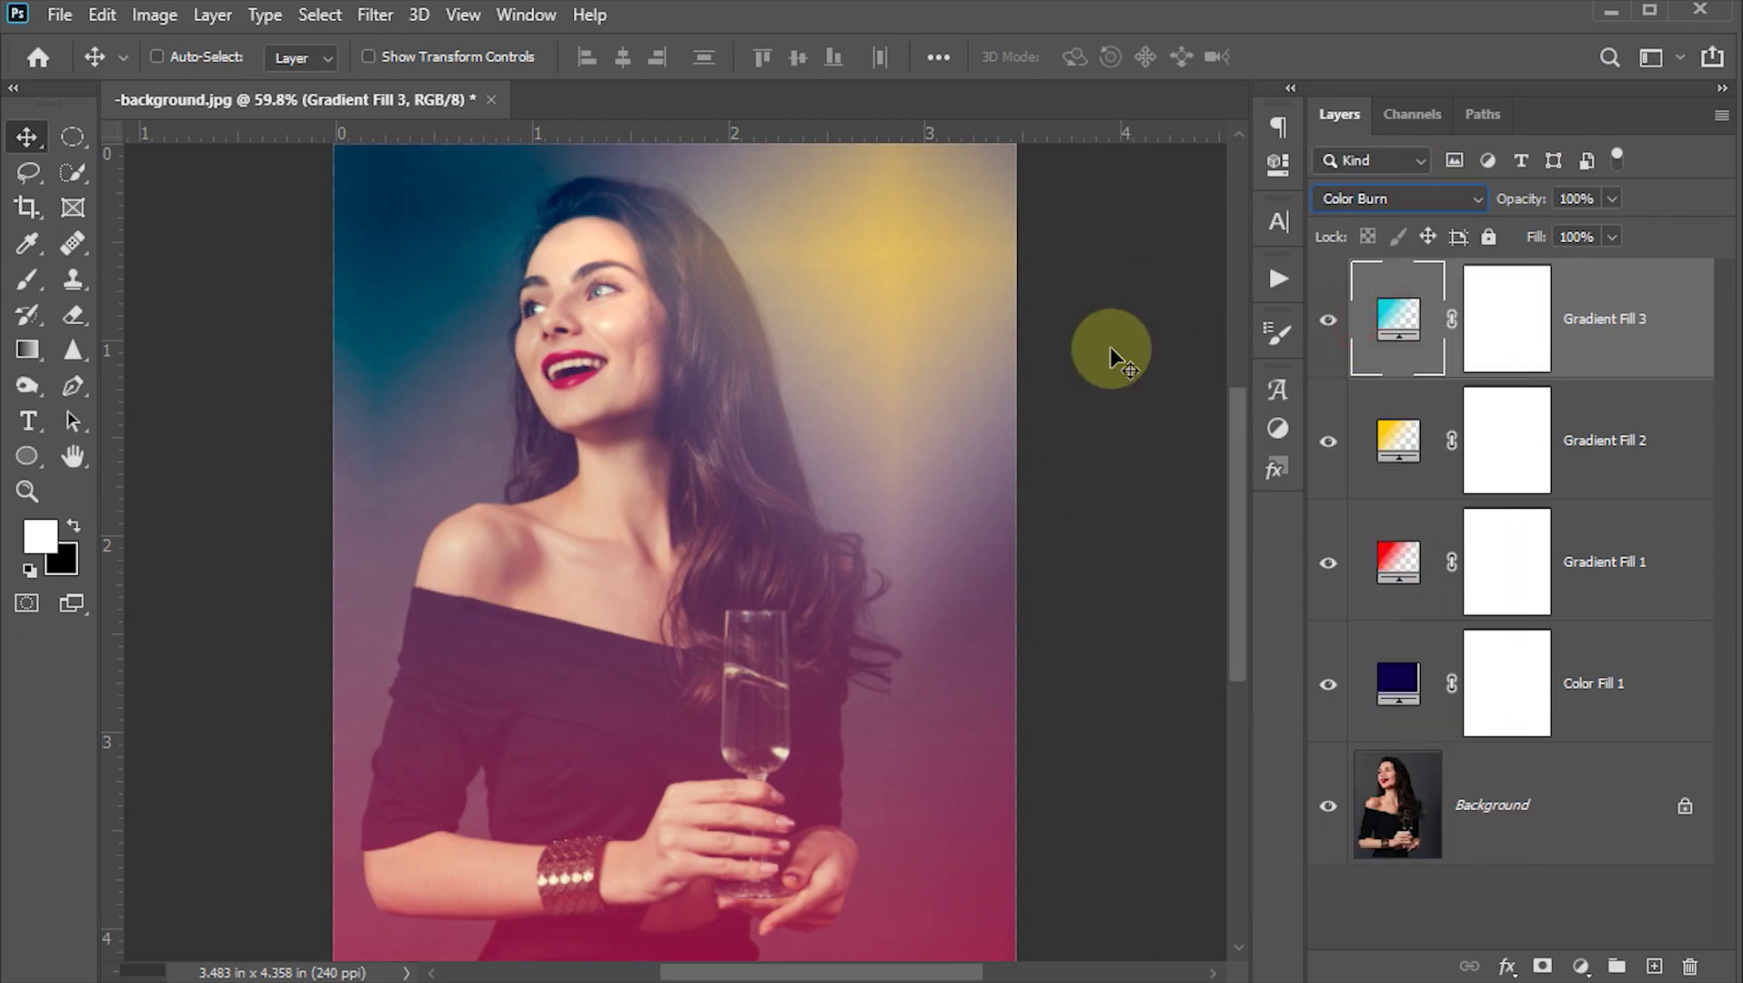
{"action": "left_click", "coordinate": [1578, 239]}
{"action": "type", "text": "6"}
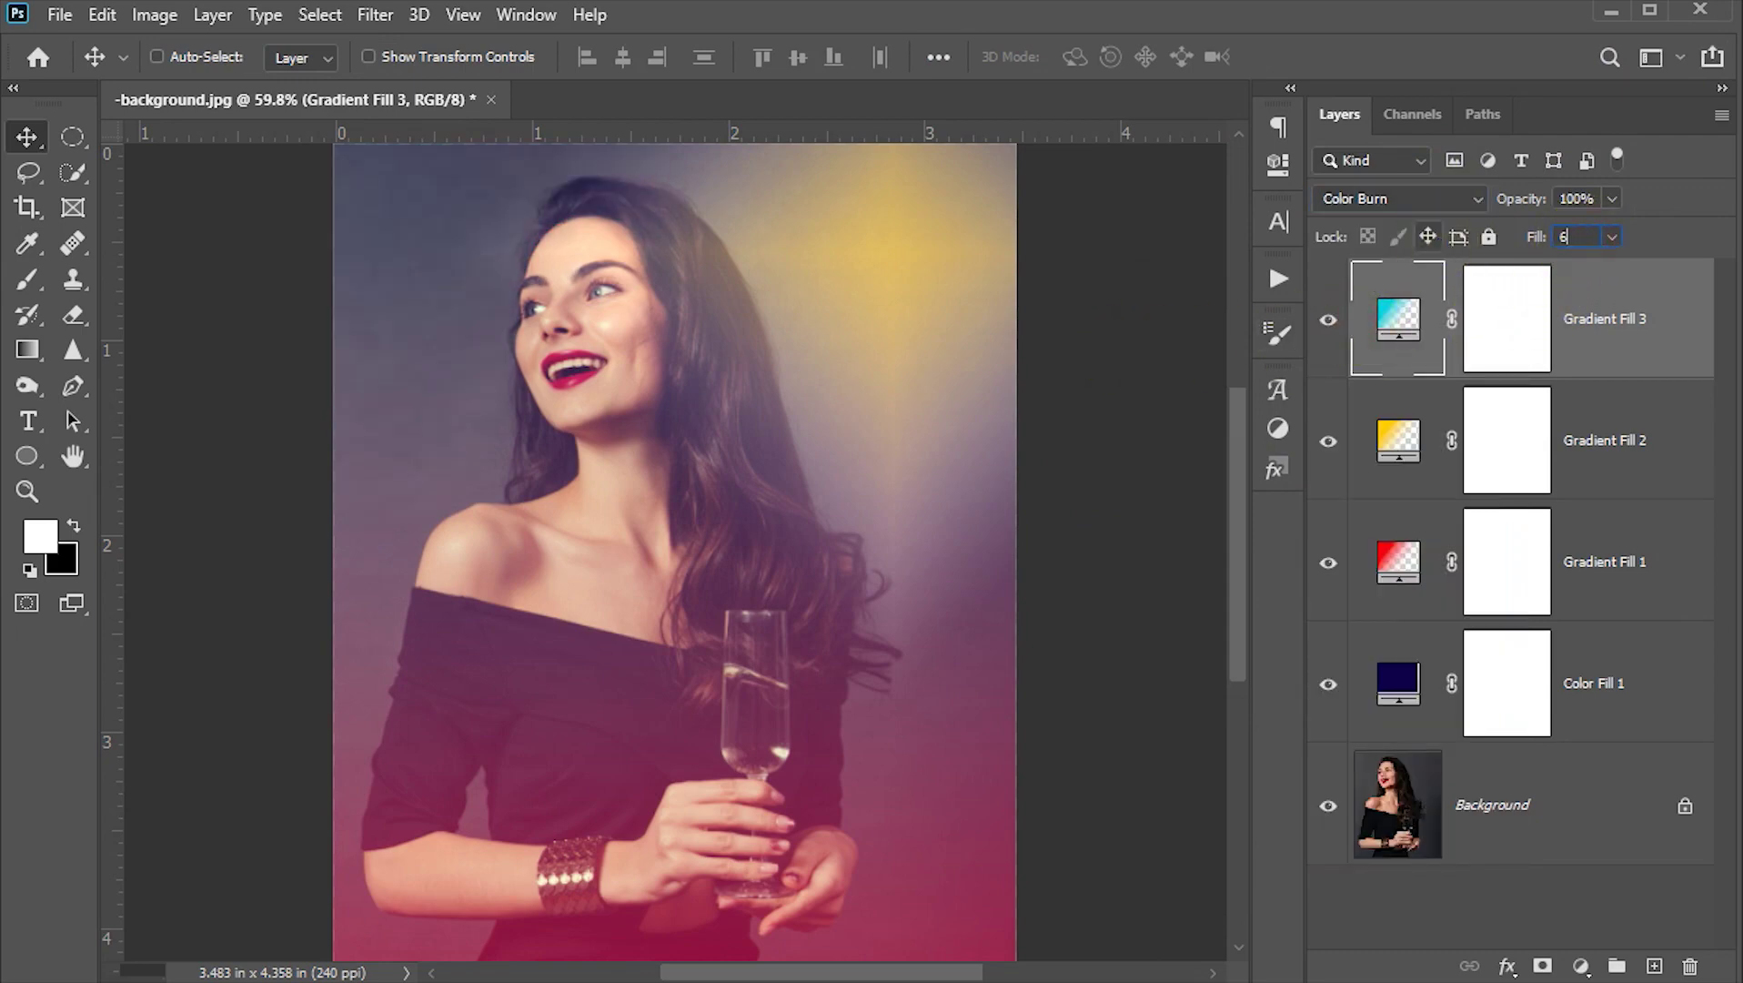
{"action": "type", "text": "0"}
{"action": "key", "text": "Return"}
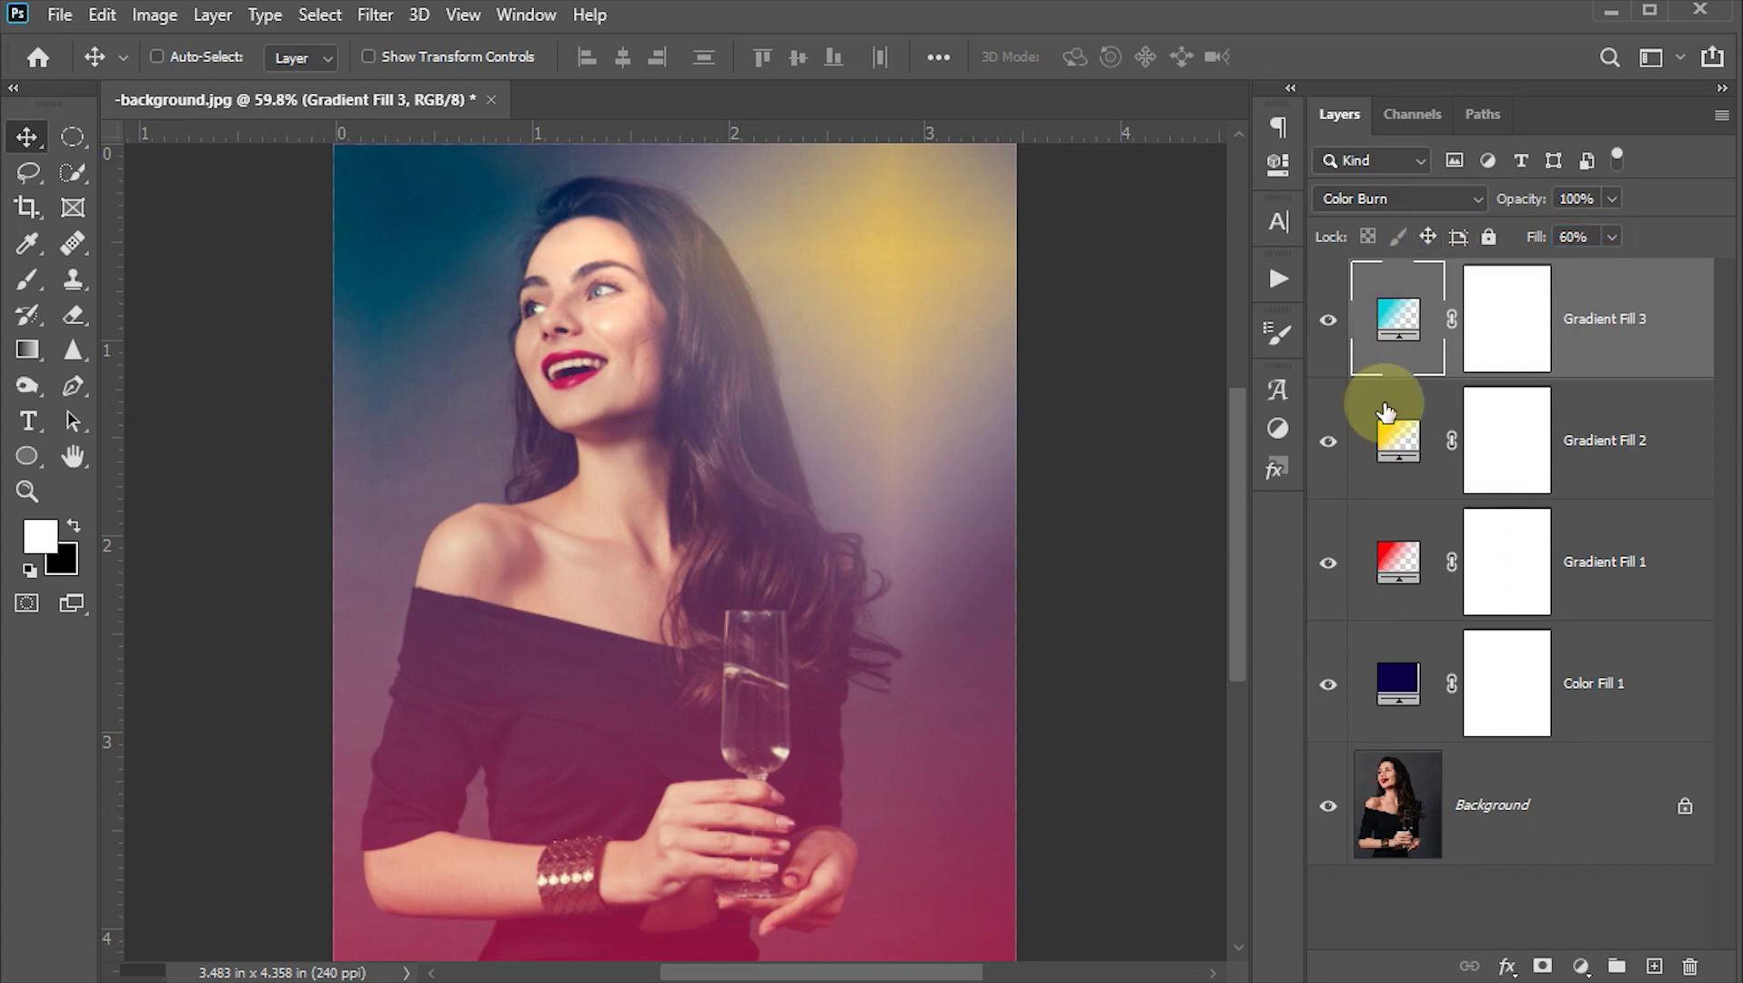
Add a Levels adjustment layer above the gradient fills with the shadow input level set to 32.
{"action": "left_click", "coordinate": [1581, 966]}
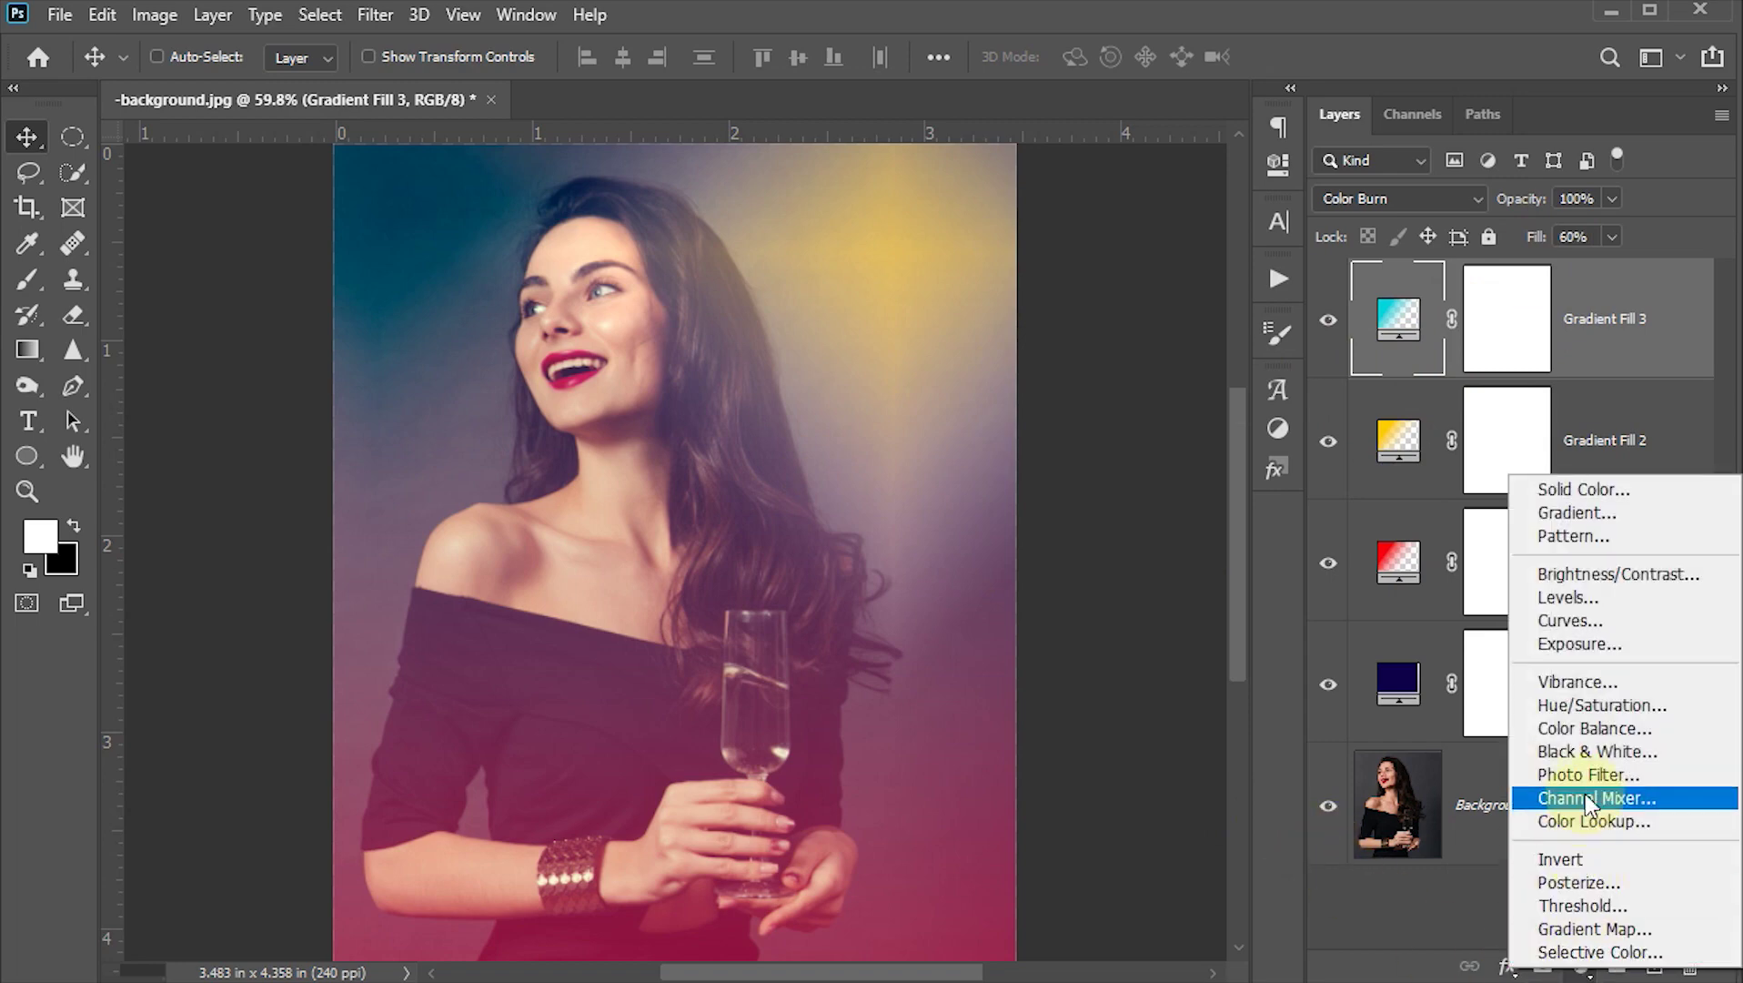
{"action": "left_click", "coordinate": [1569, 596]}
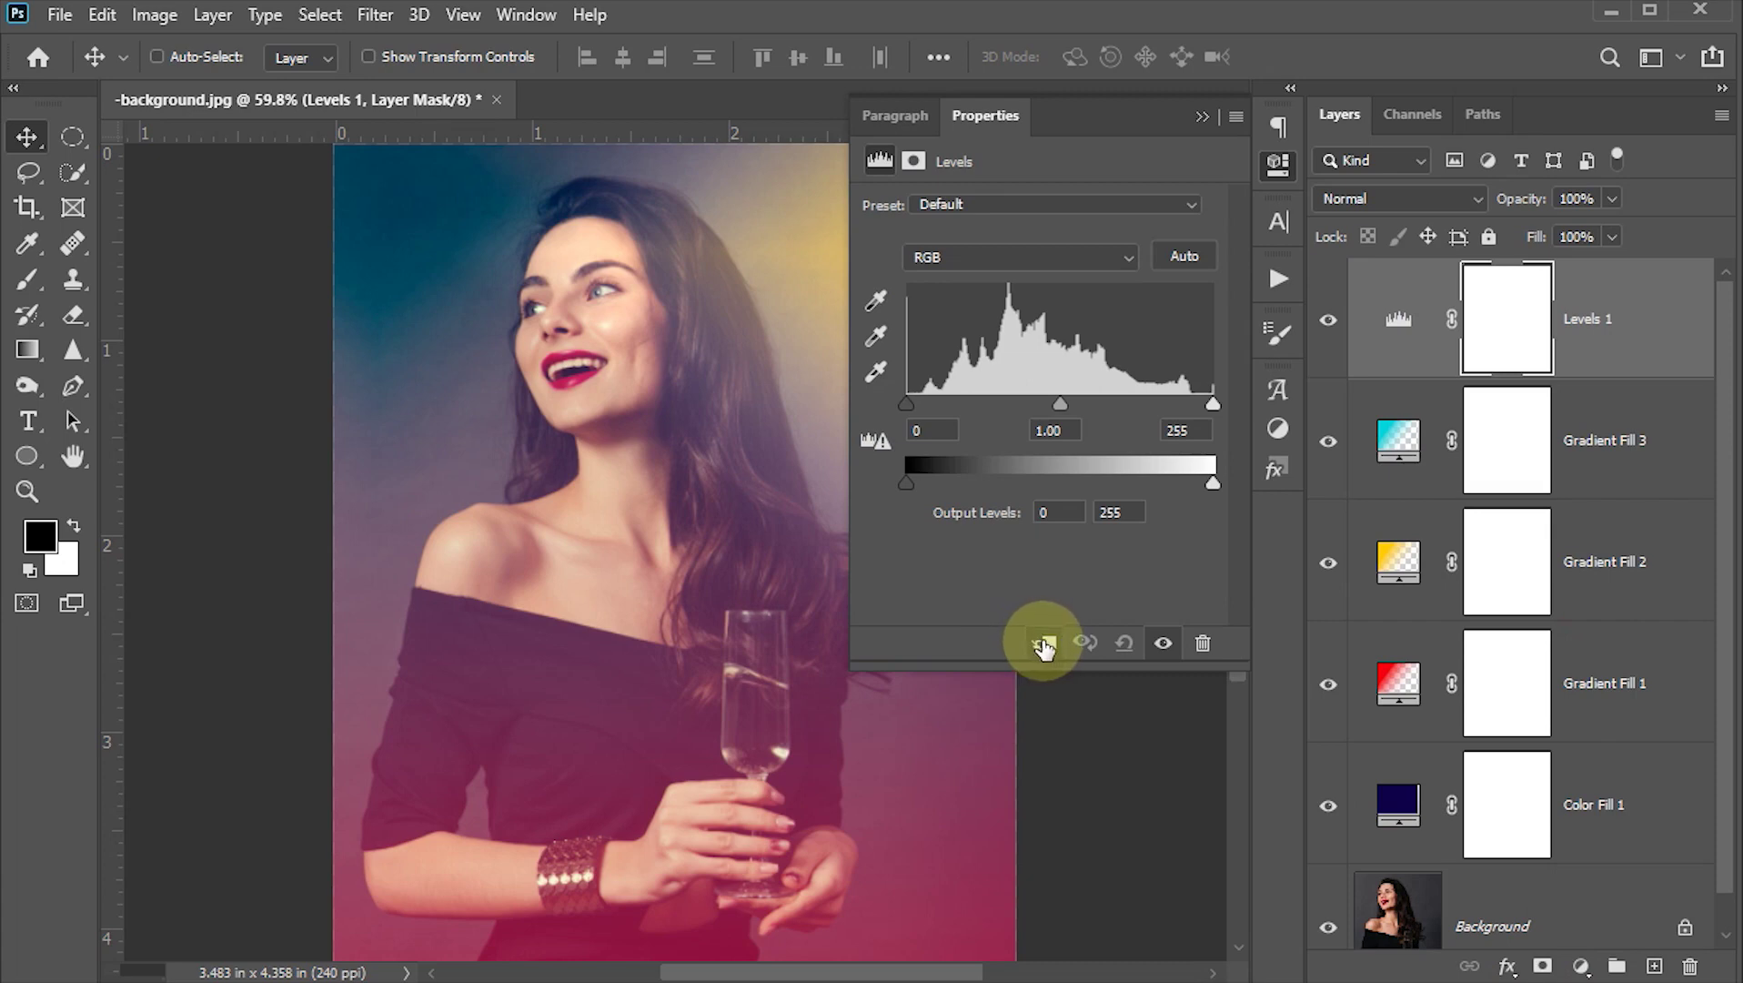
{"action": "left_click_drag", "start_coordinate": [906, 403], "coordinate": [943, 405]}
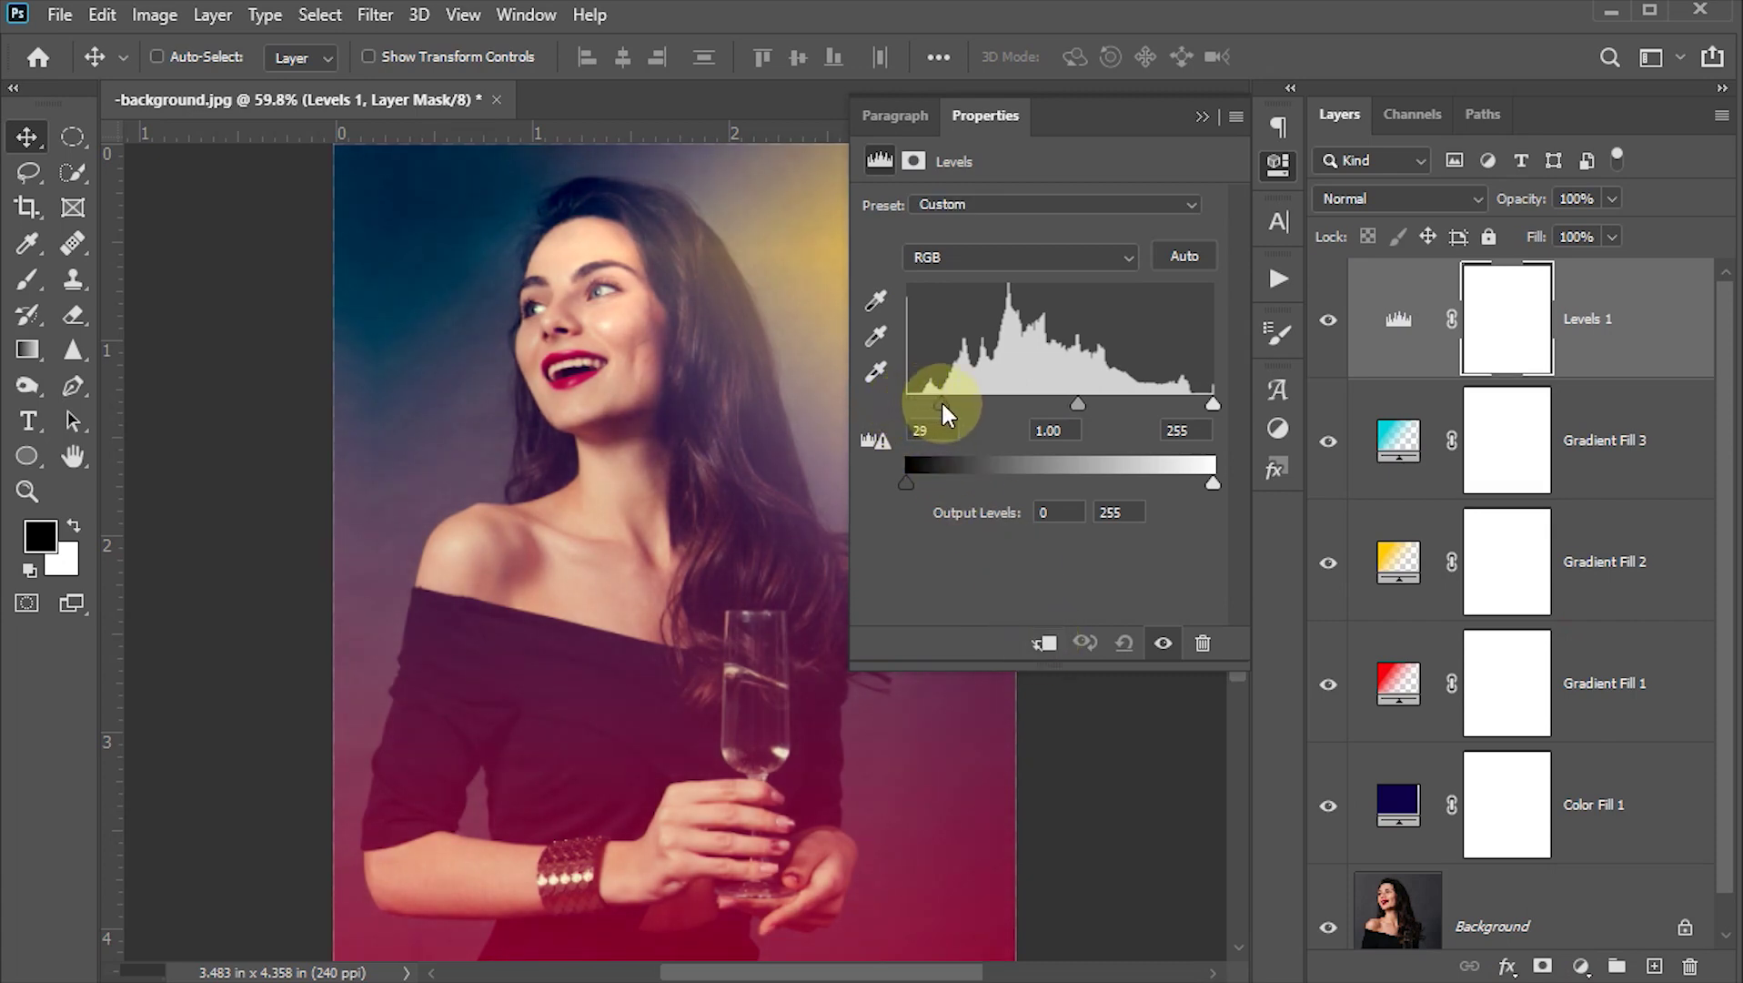
{"action": "left_click", "coordinate": [926, 430]}
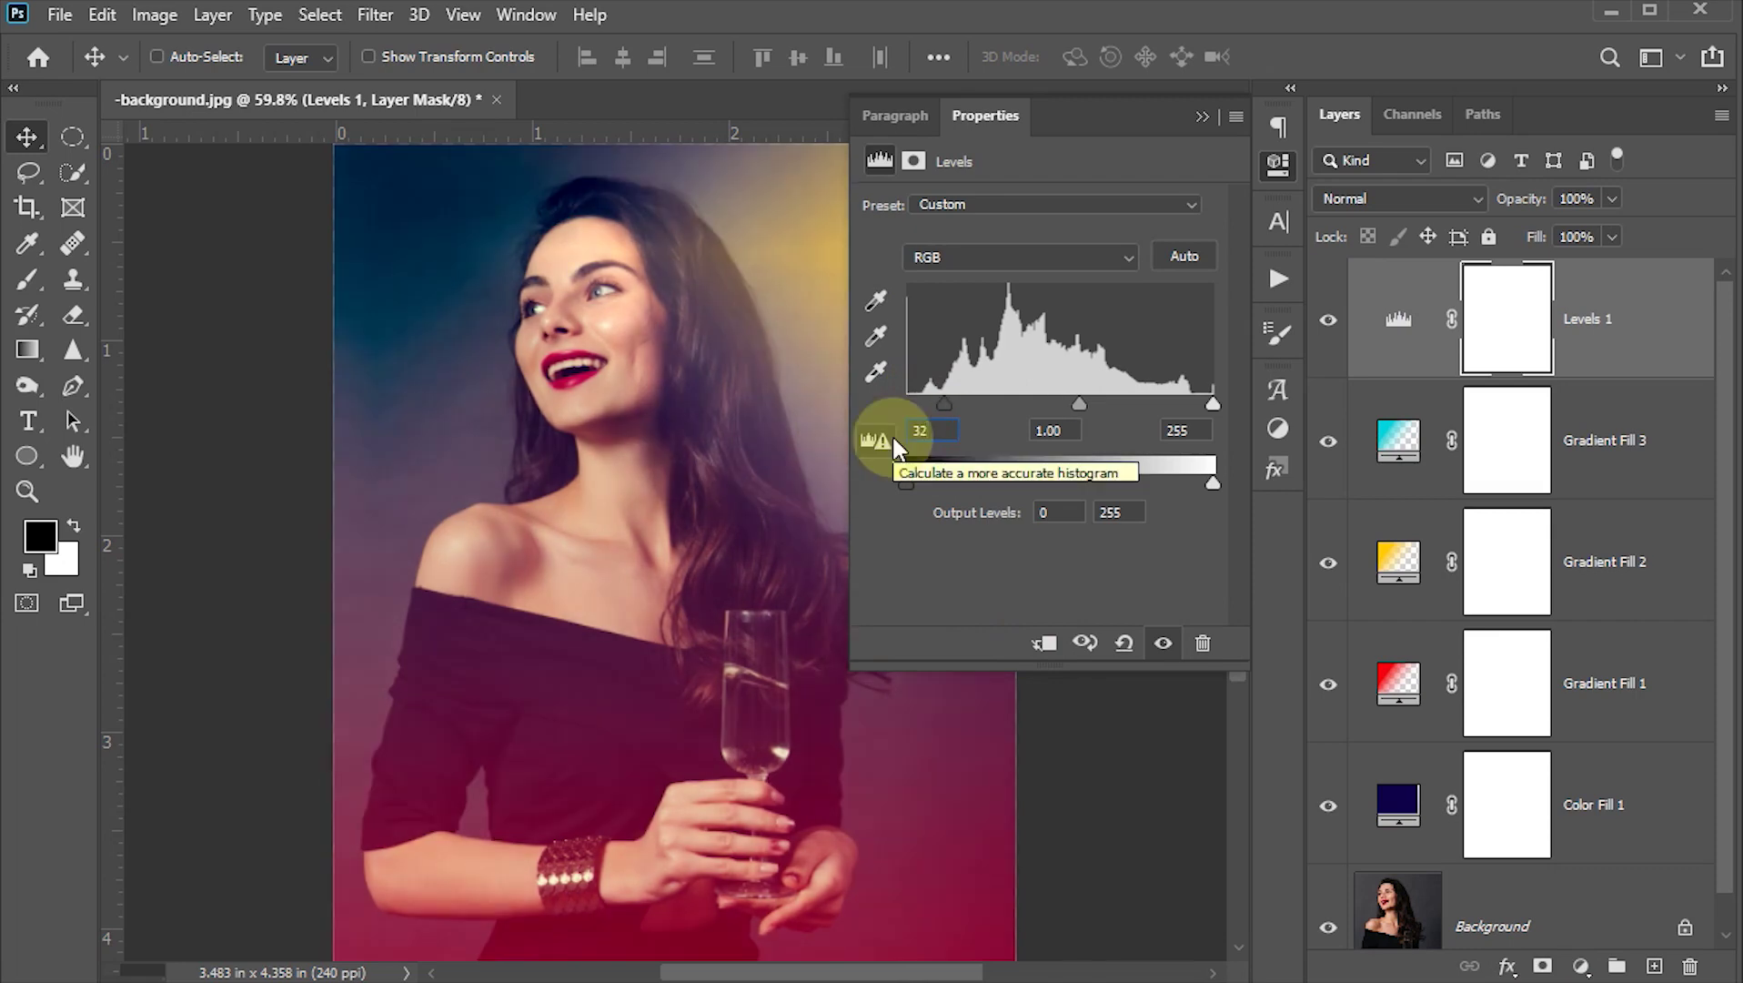
{"action": "type", "text": "32"}
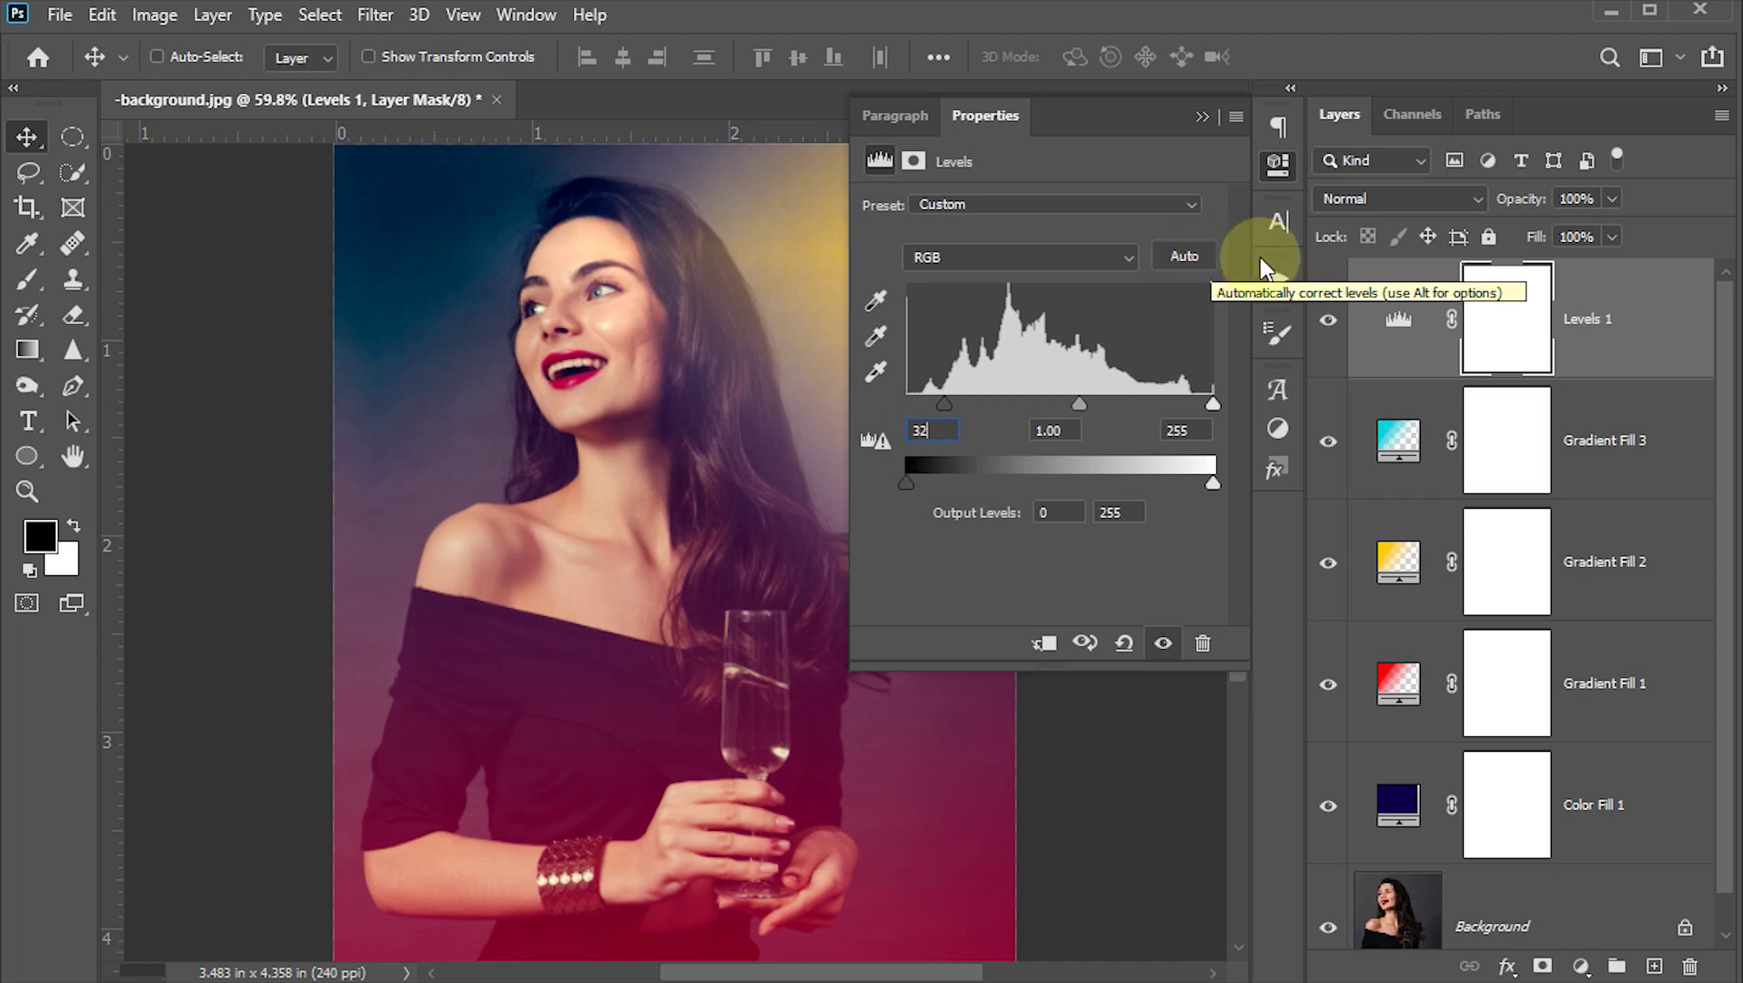
{"action": "left_click", "coordinate": [1275, 170]}
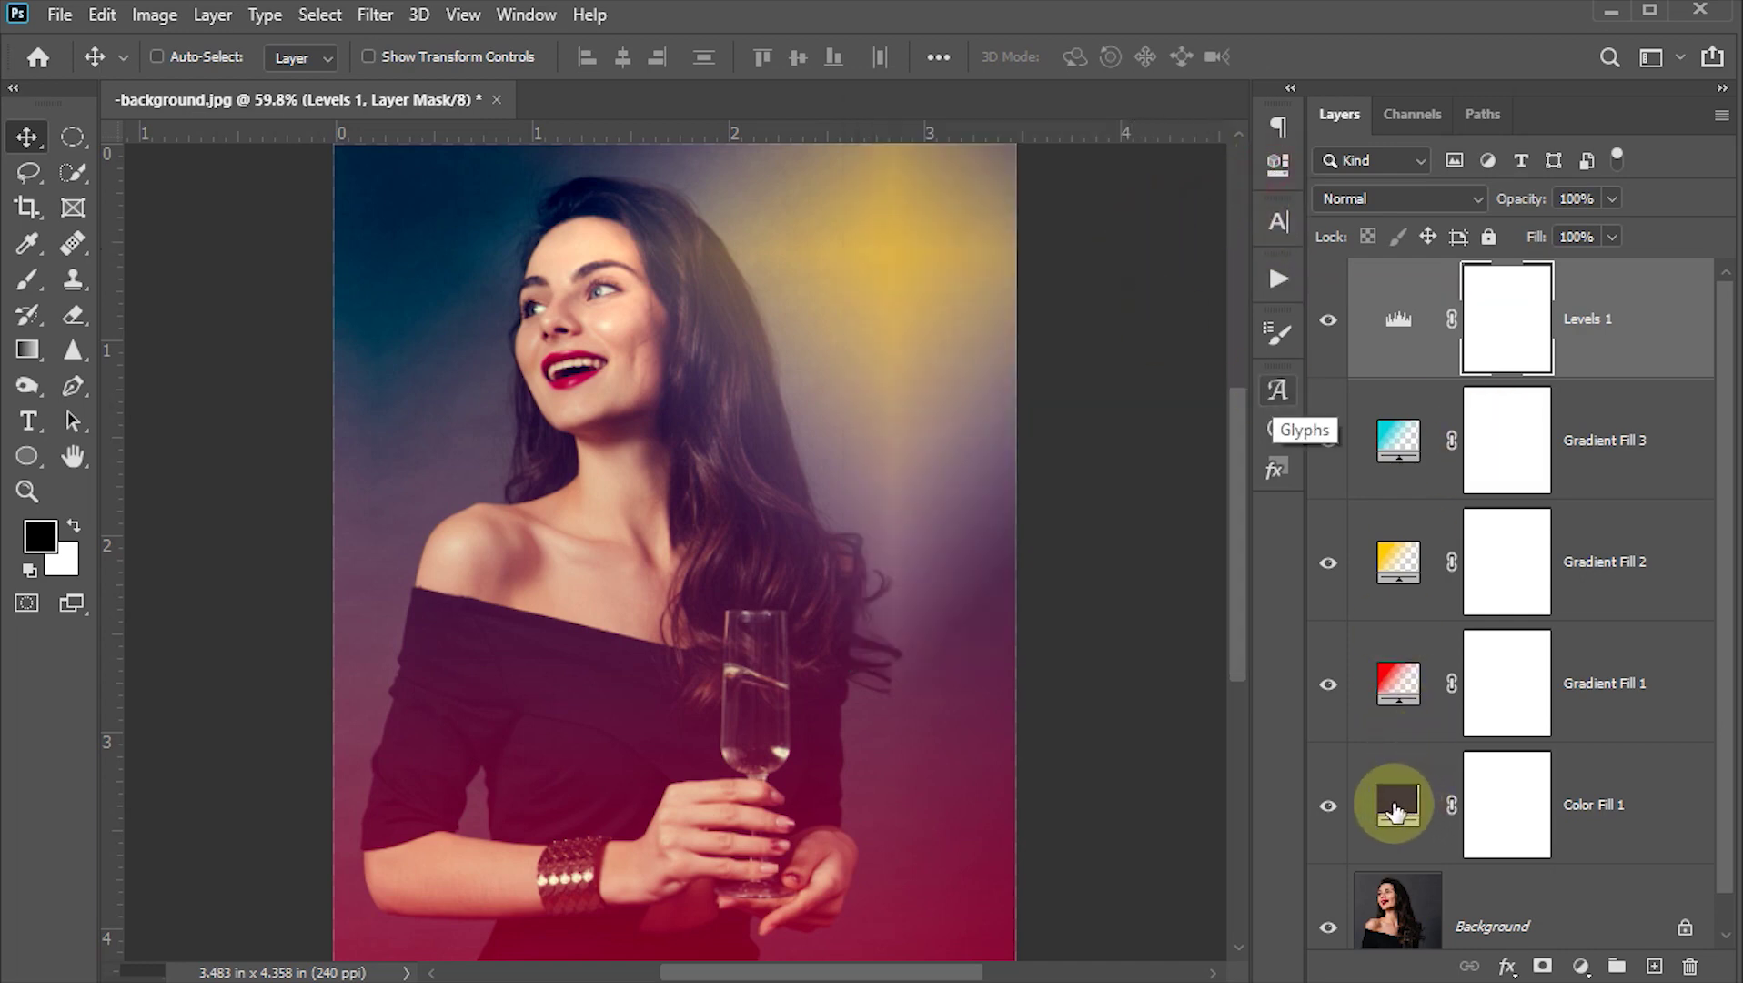
Set the Color Fill 1 layer's opacity to 55%.
{"action": "left_click", "coordinate": [1397, 810]}
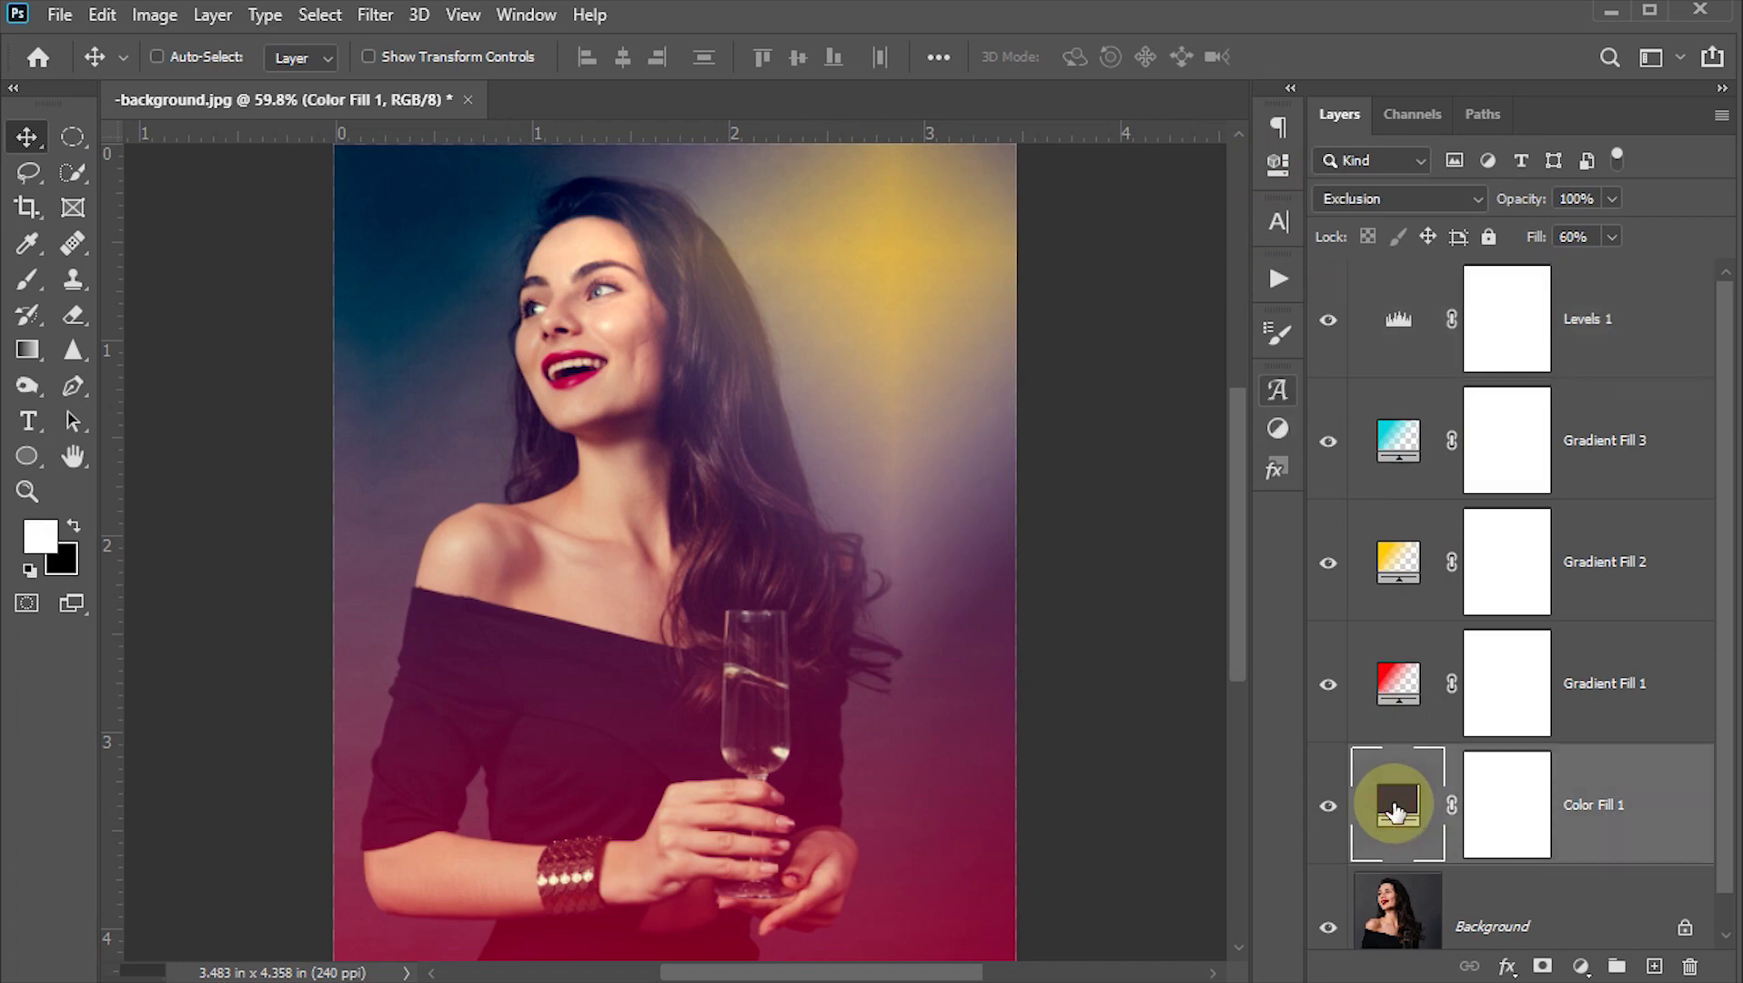
{"action": "left_click", "coordinate": [1579, 199]}
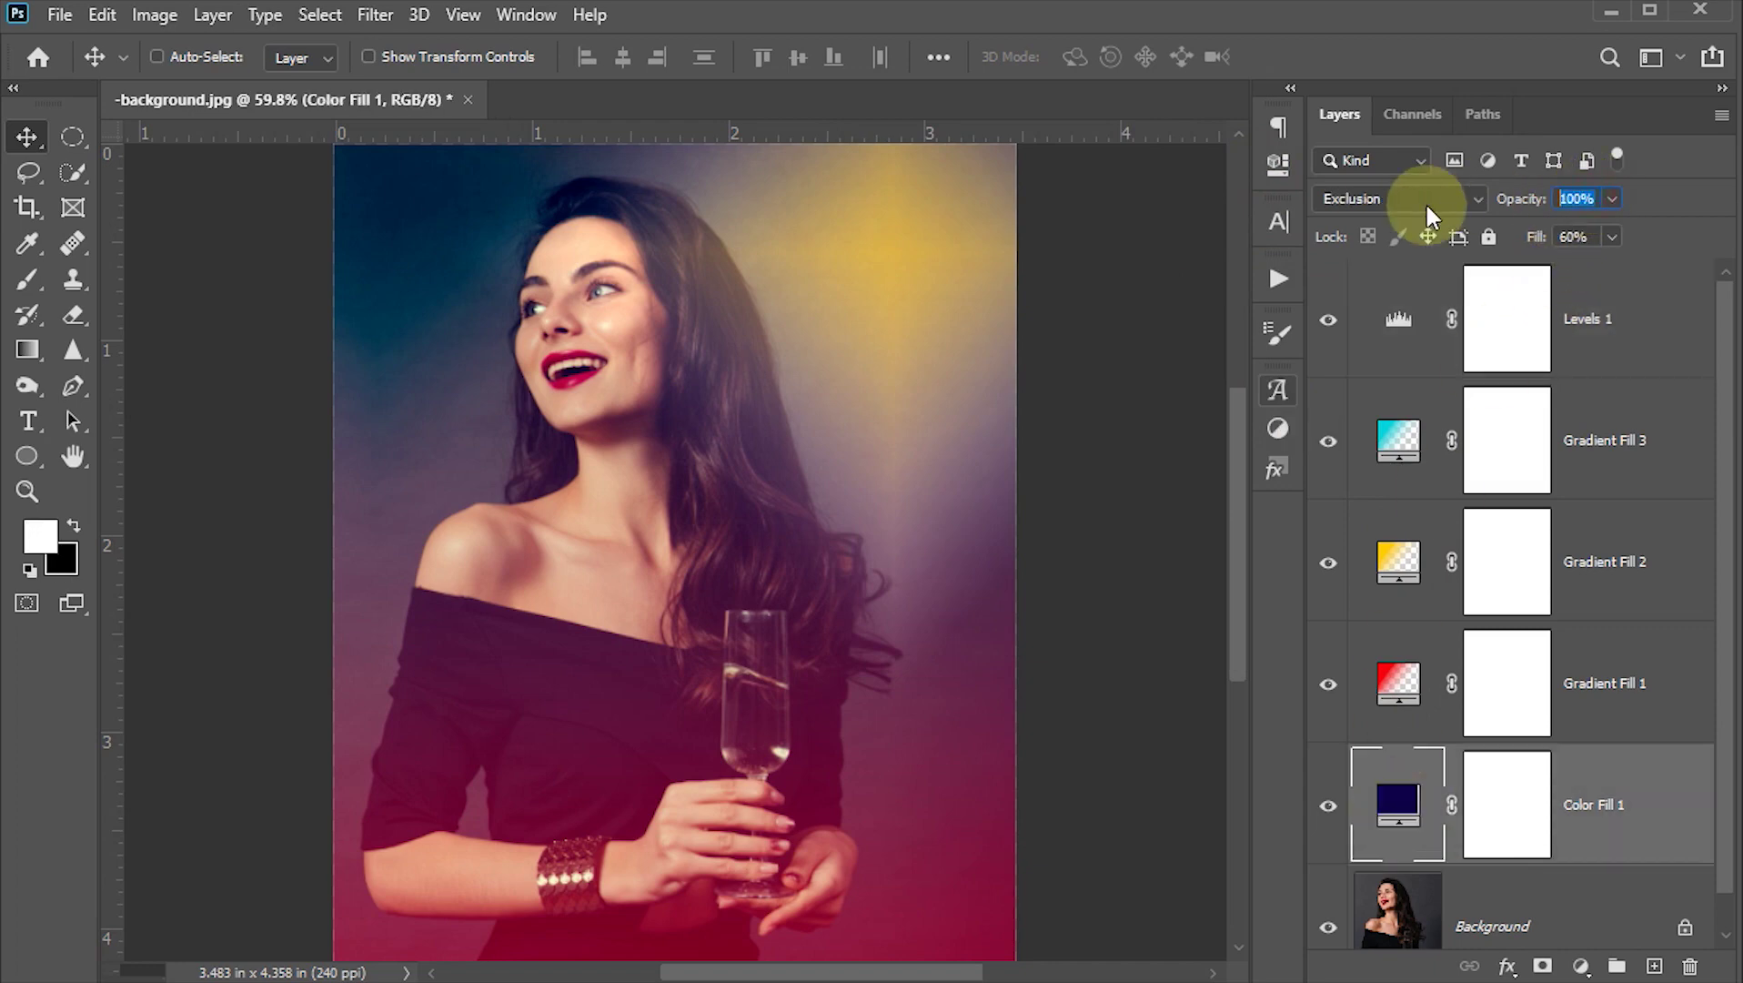
{"action": "type", "text": "55"}
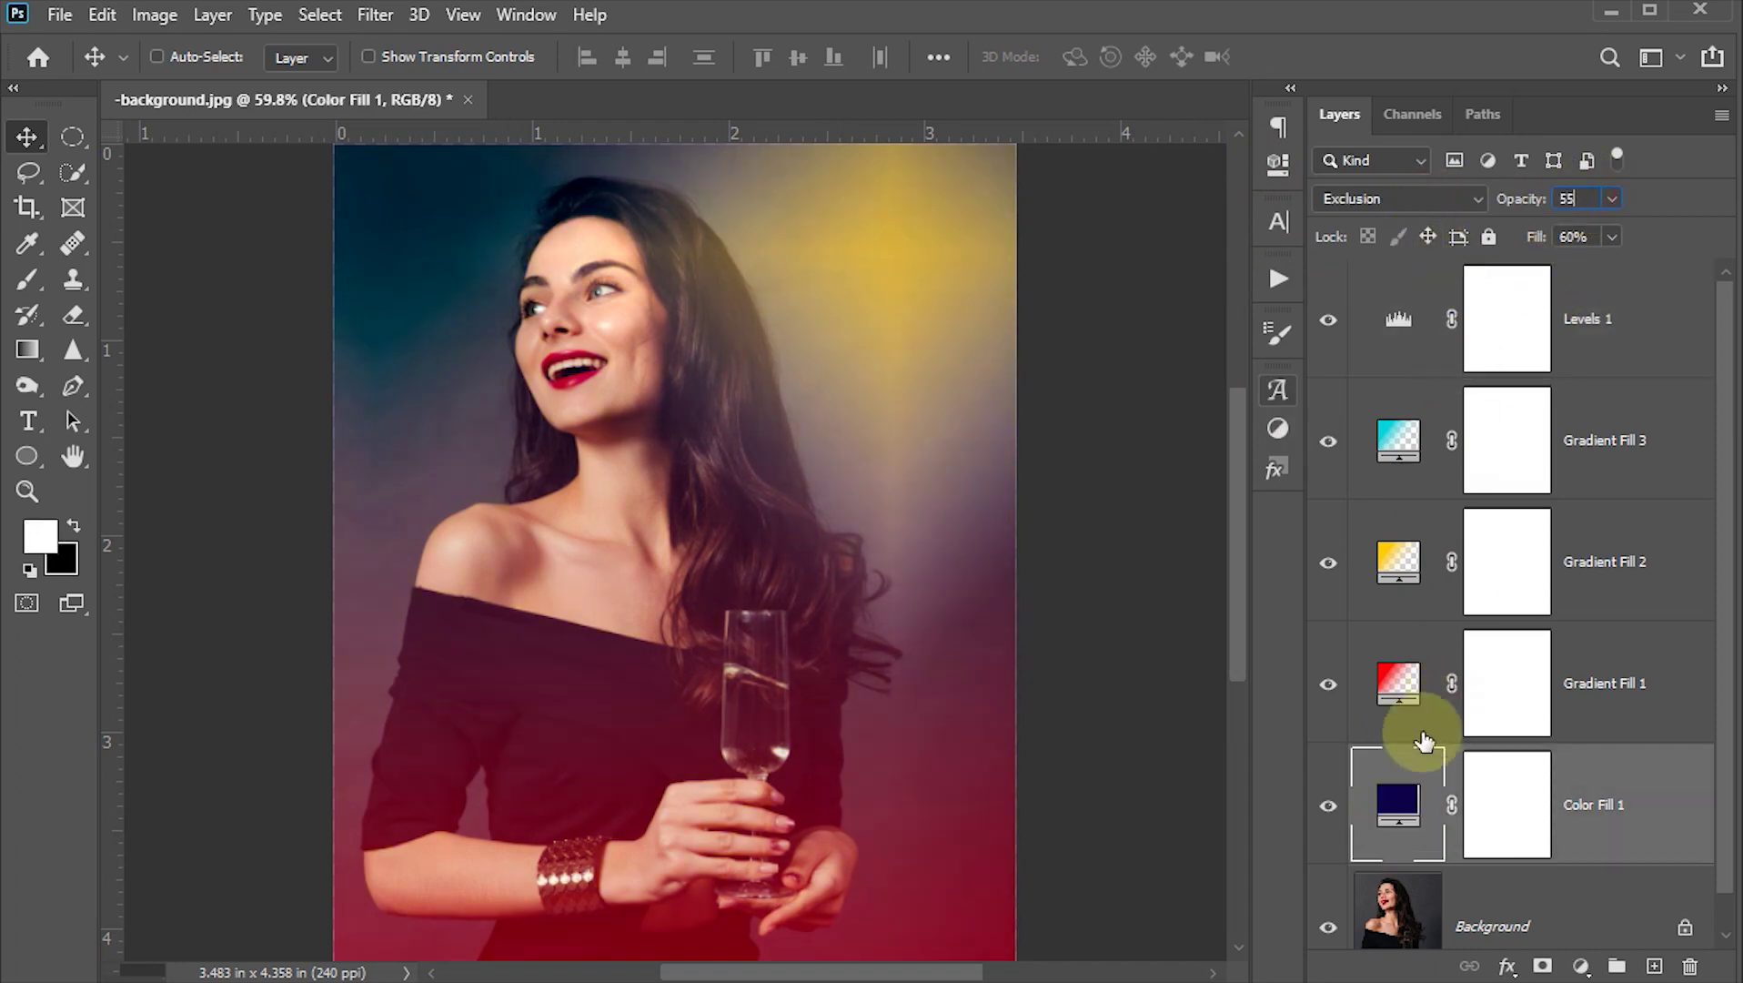
Set the Gradient Fill 1 layer's opacity to 60%.
{"action": "left_click", "coordinate": [1394, 682]}
{"action": "left_click", "coordinate": [1595, 199]}
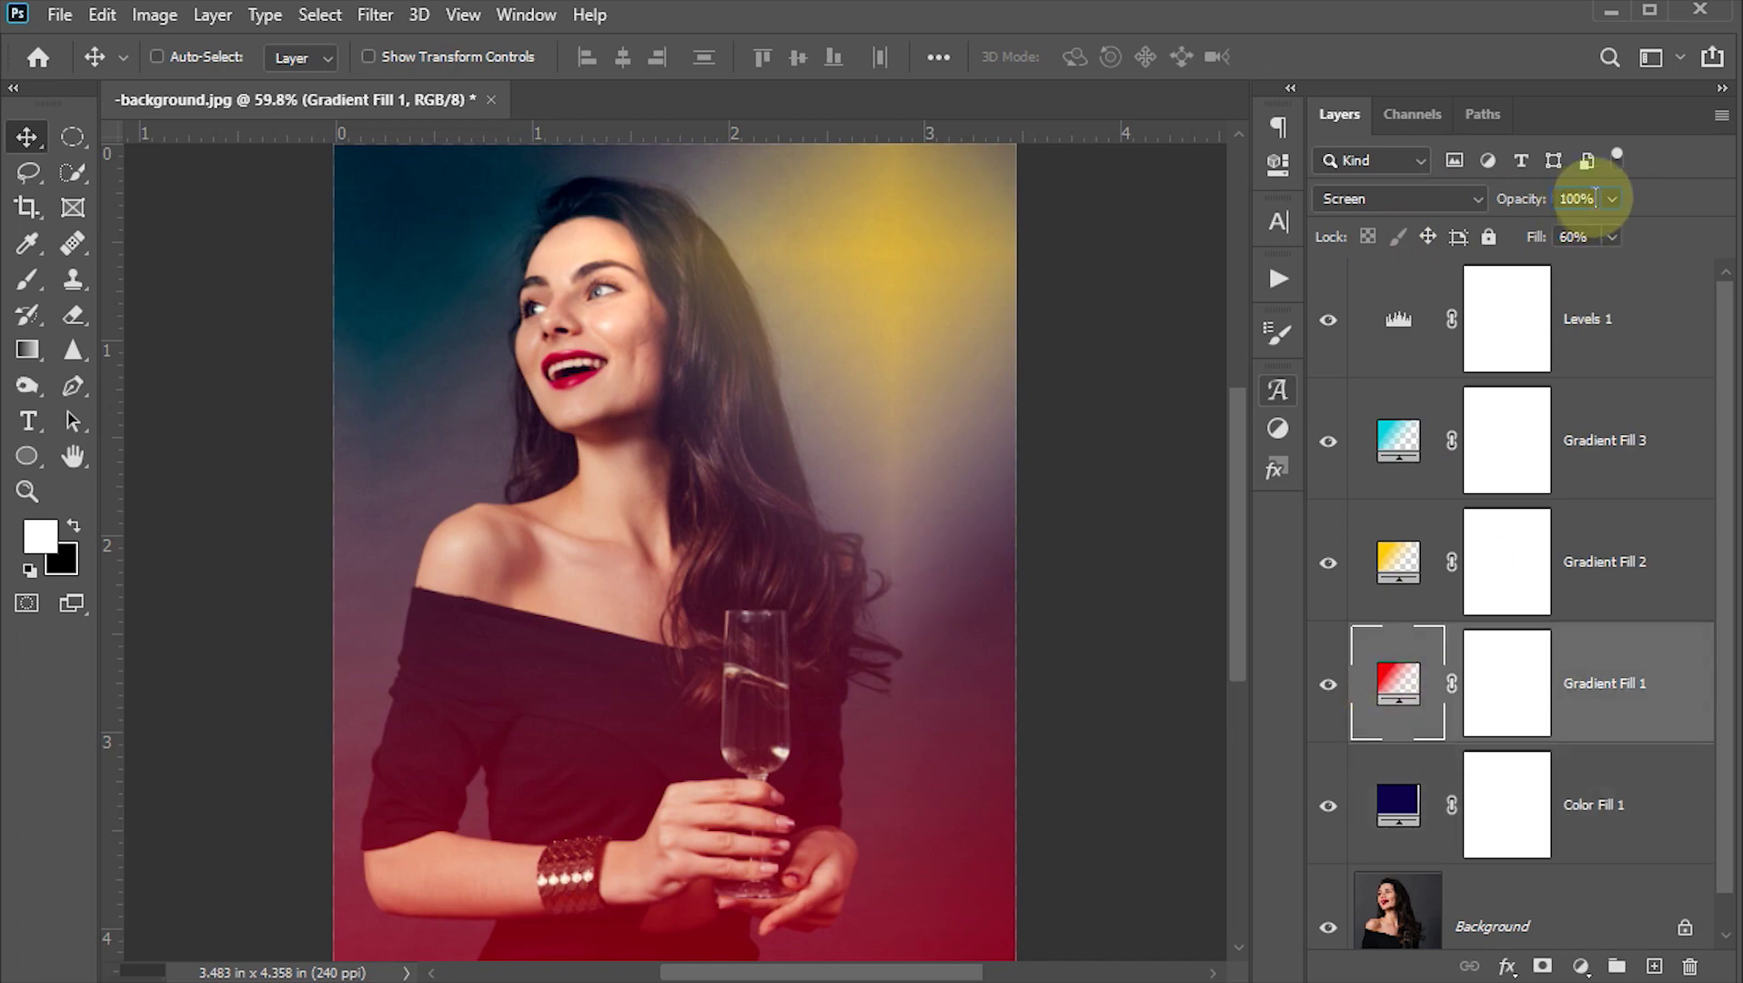
{"action": "left_click", "coordinate": [1595, 199]}
{"action": "type", "text": "60"}
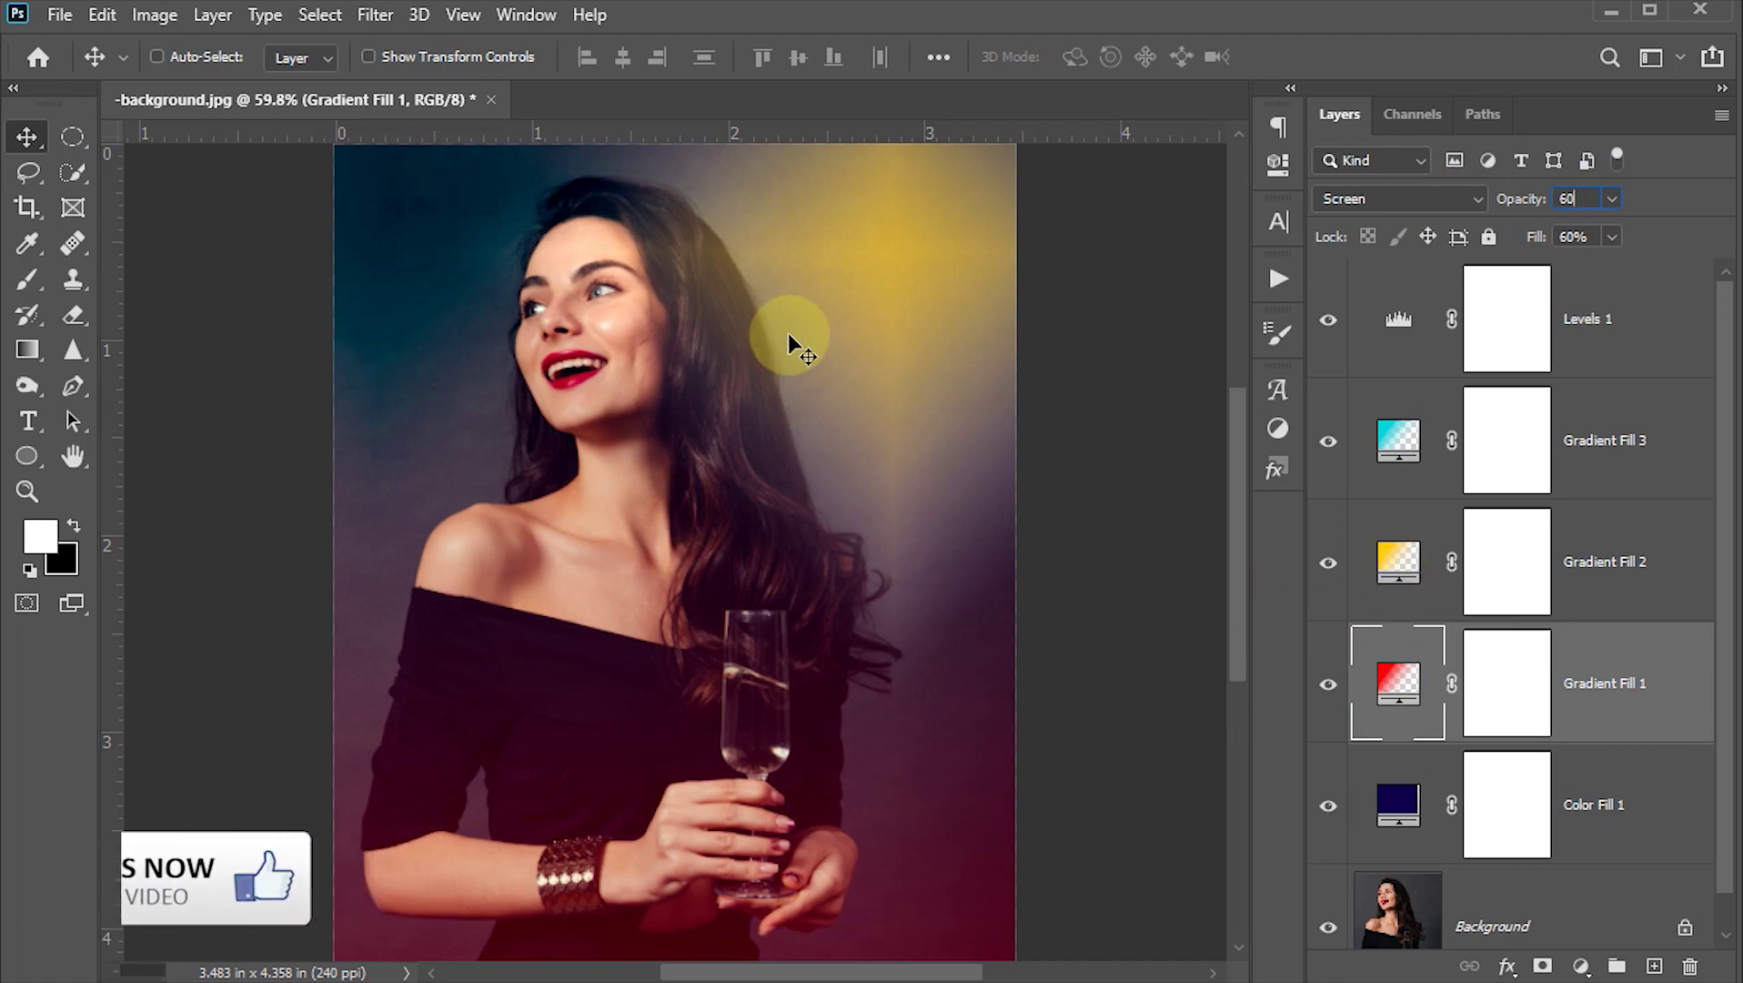
Set the Gradient Fill 2 layer's opacity to 85%.
{"action": "left_click", "coordinate": [1387, 563]}
{"action": "left_click", "coordinate": [1609, 201]}
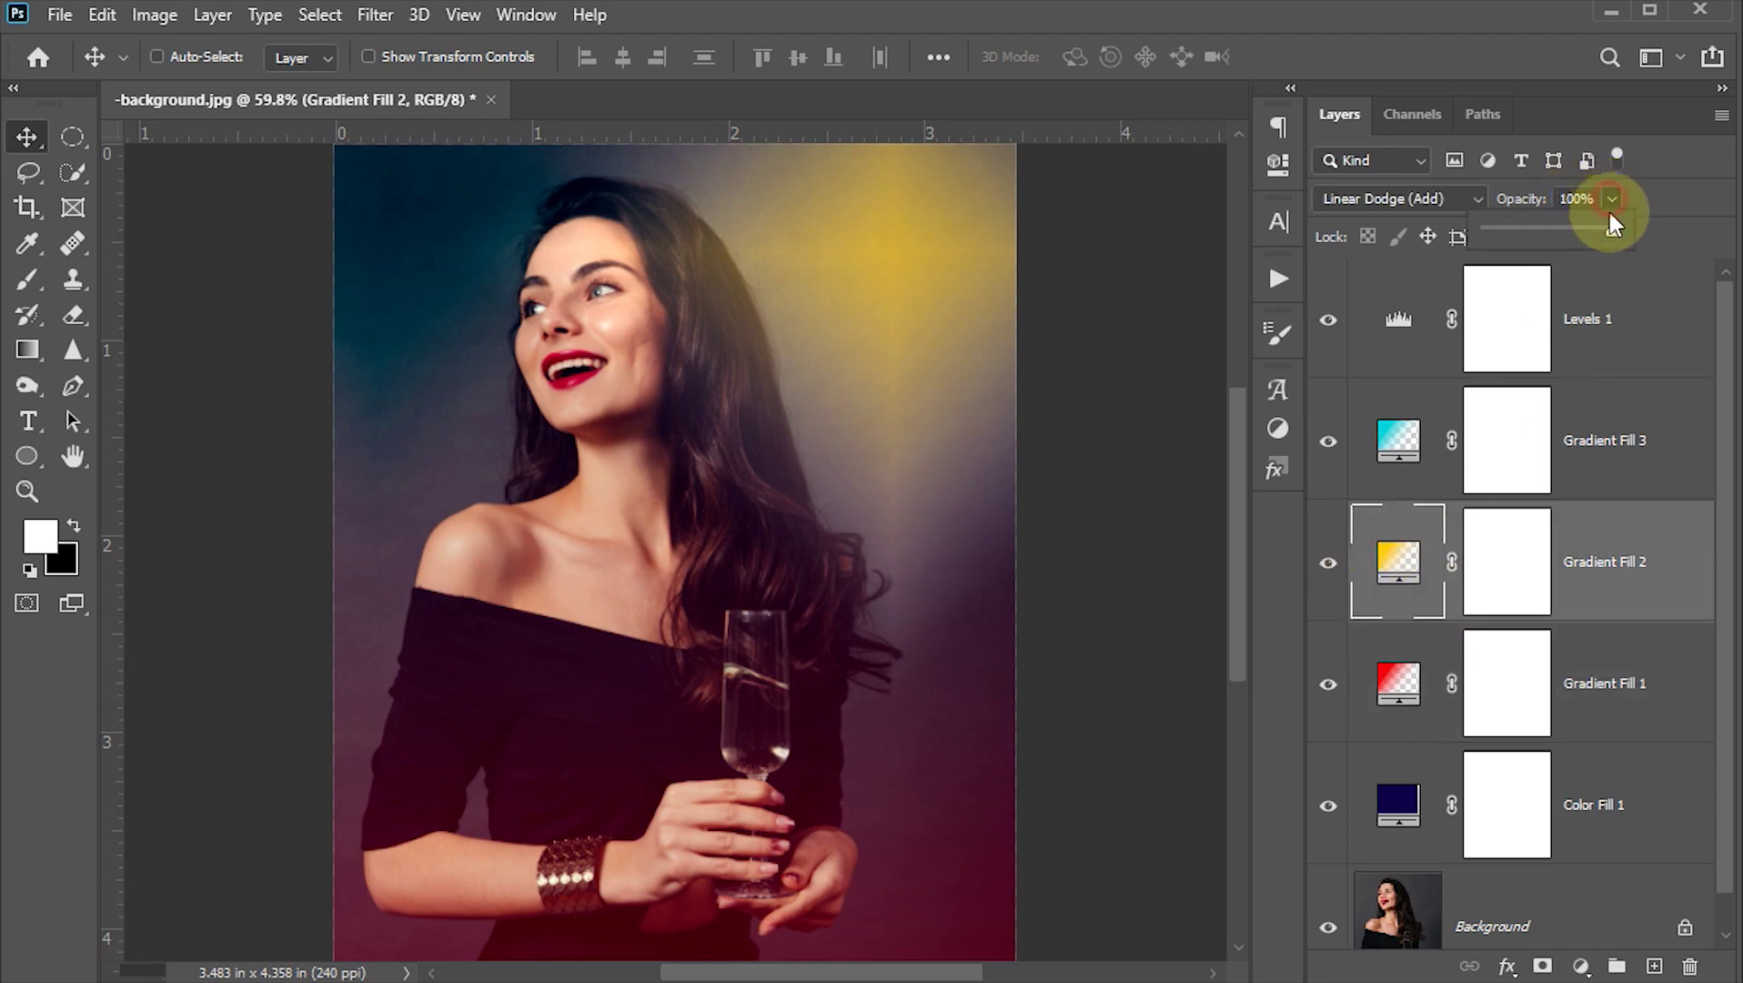
{"action": "left_click_drag", "start_coordinate": [1598, 230], "coordinate": [1589, 232]}
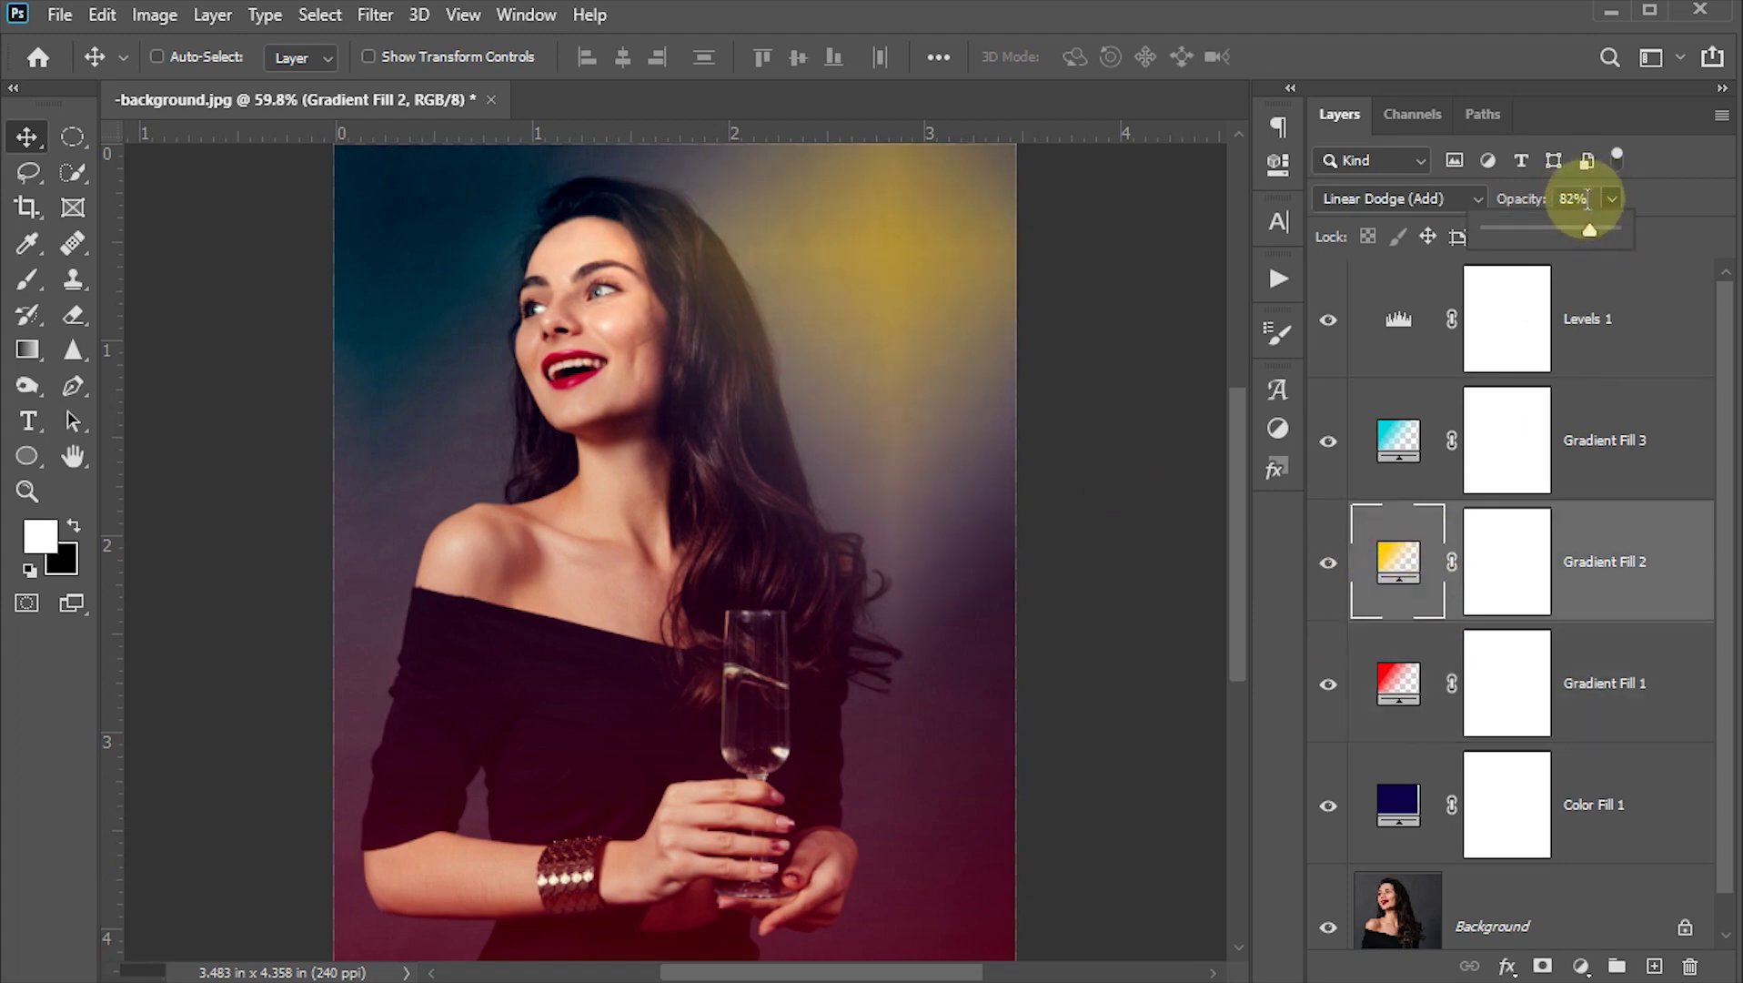
{"action": "left_click", "coordinate": [1592, 197]}
{"action": "type", "text": "85"}
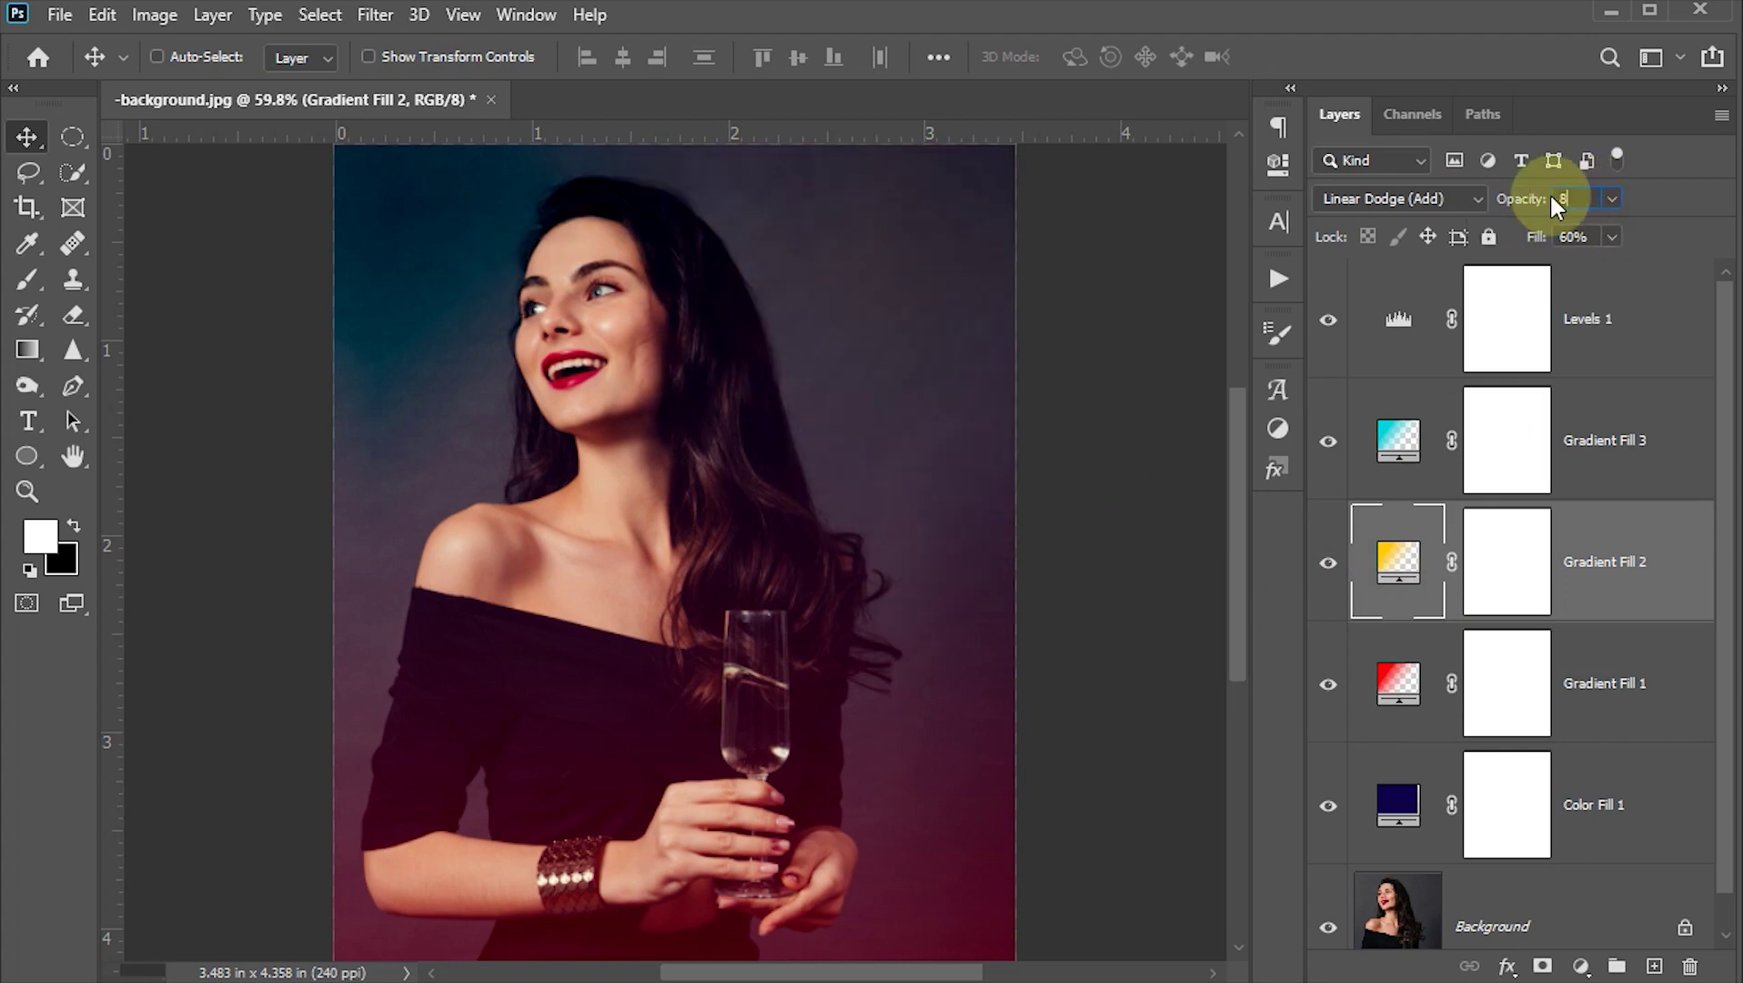
{"action": "key", "text": "Return"}
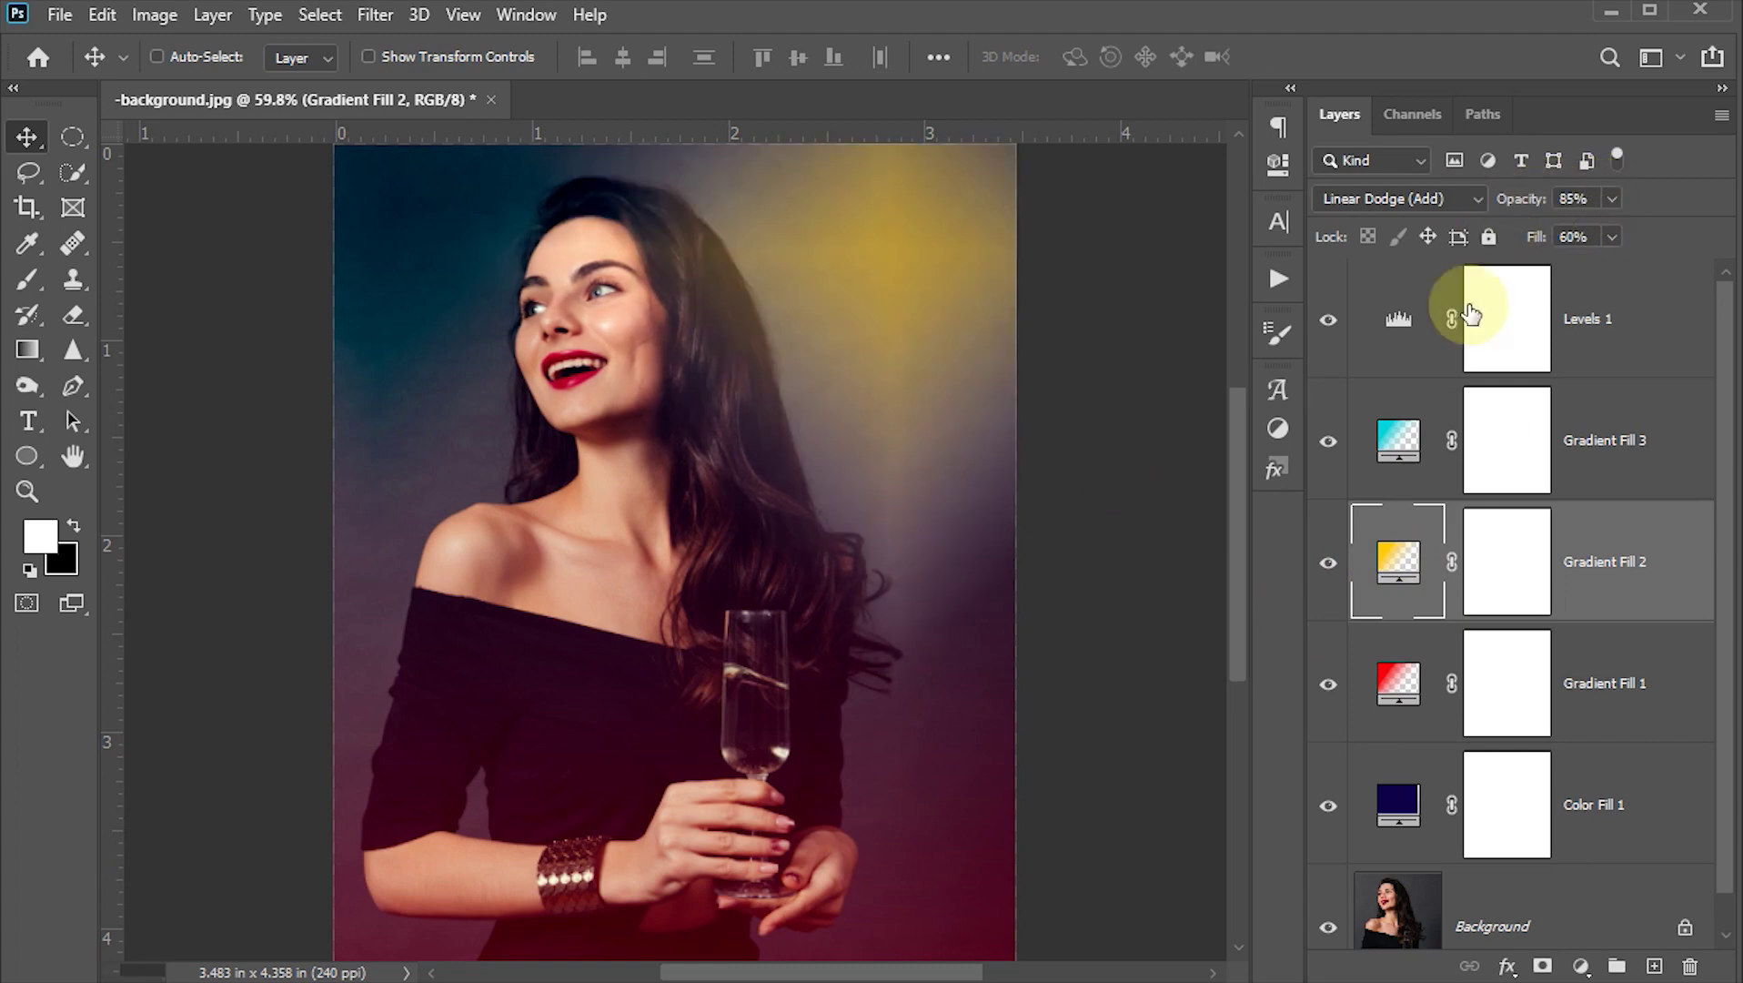
Compare the photo before and after the effect by hiding and restoring every layer above the Background.
{"action": "left_click", "coordinate": [1390, 423]}
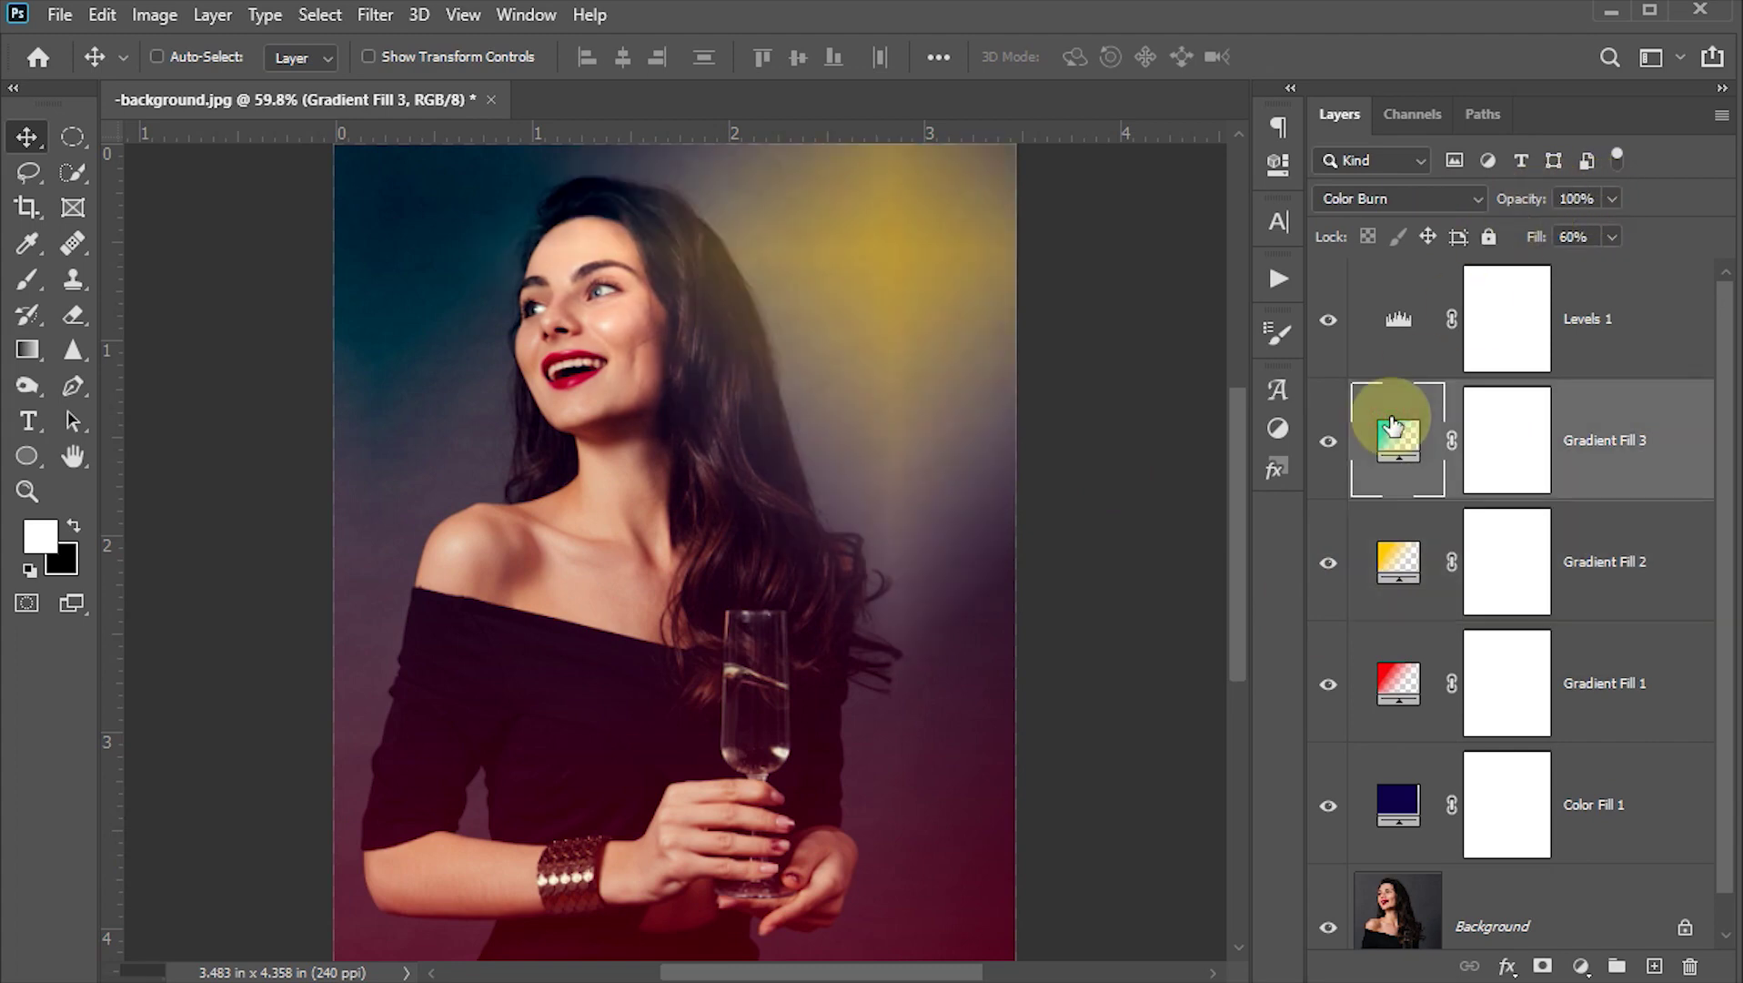
{"action": "left_click", "coordinate": [1391, 584]}
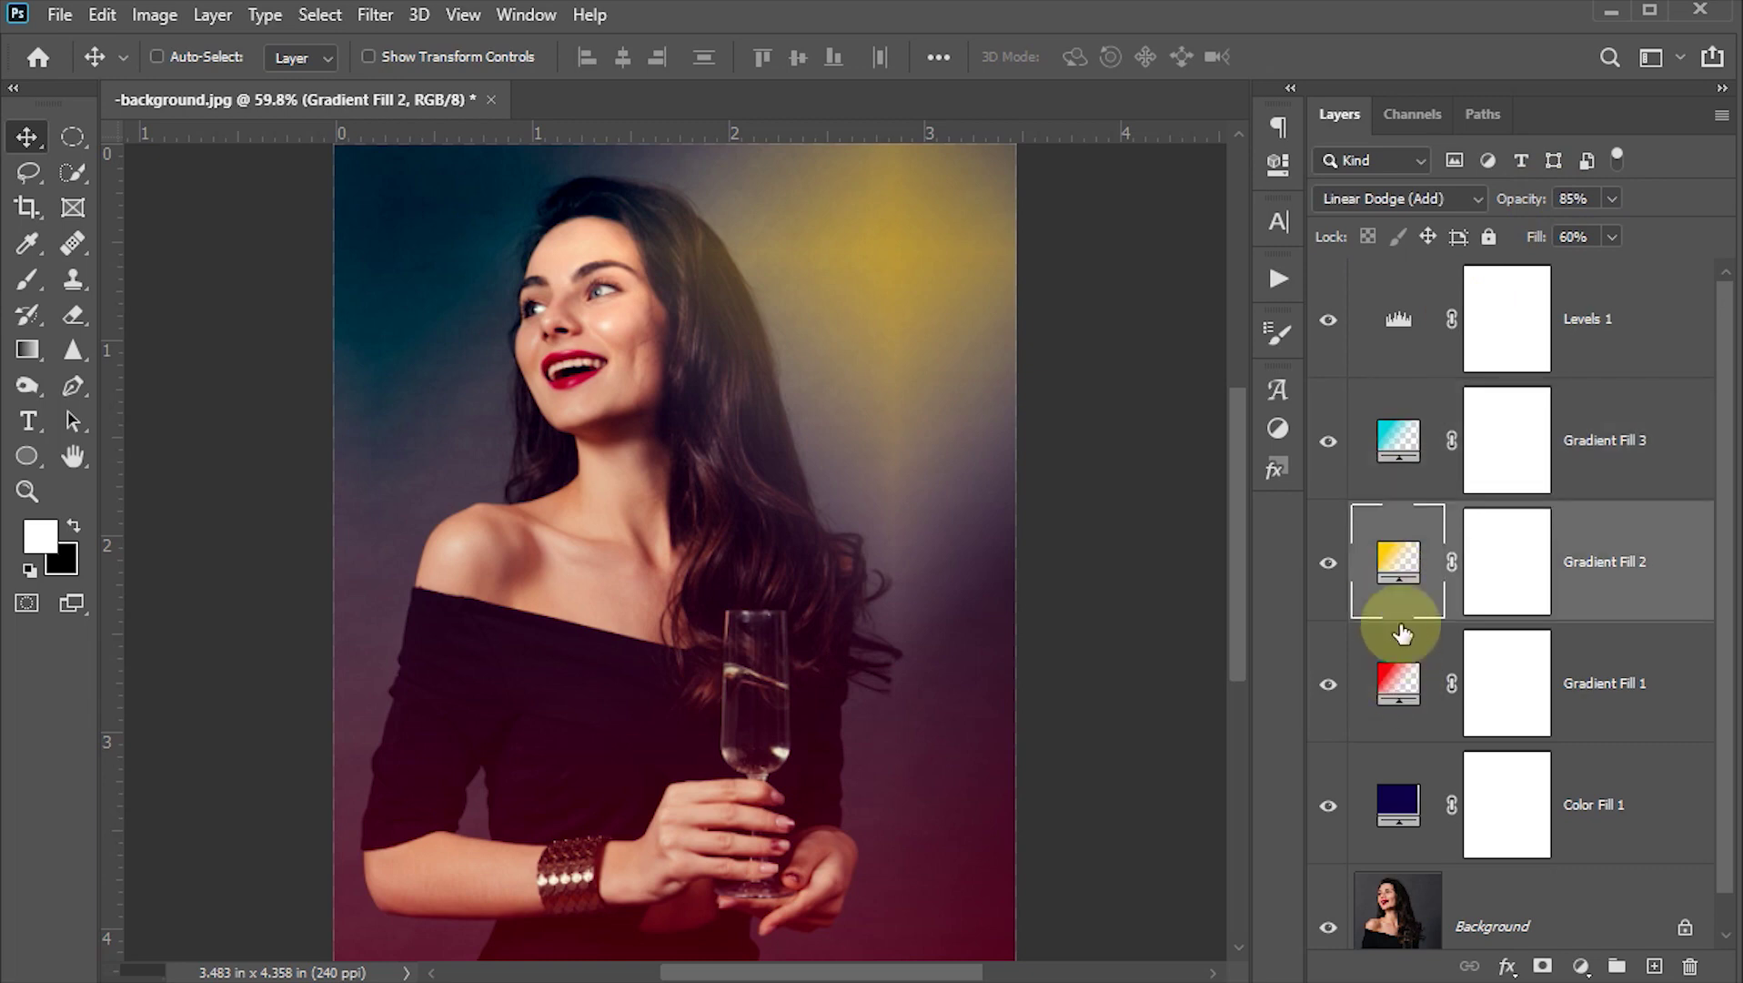
{"action": "left_click", "coordinate": [1329, 928], "text": "alt"}
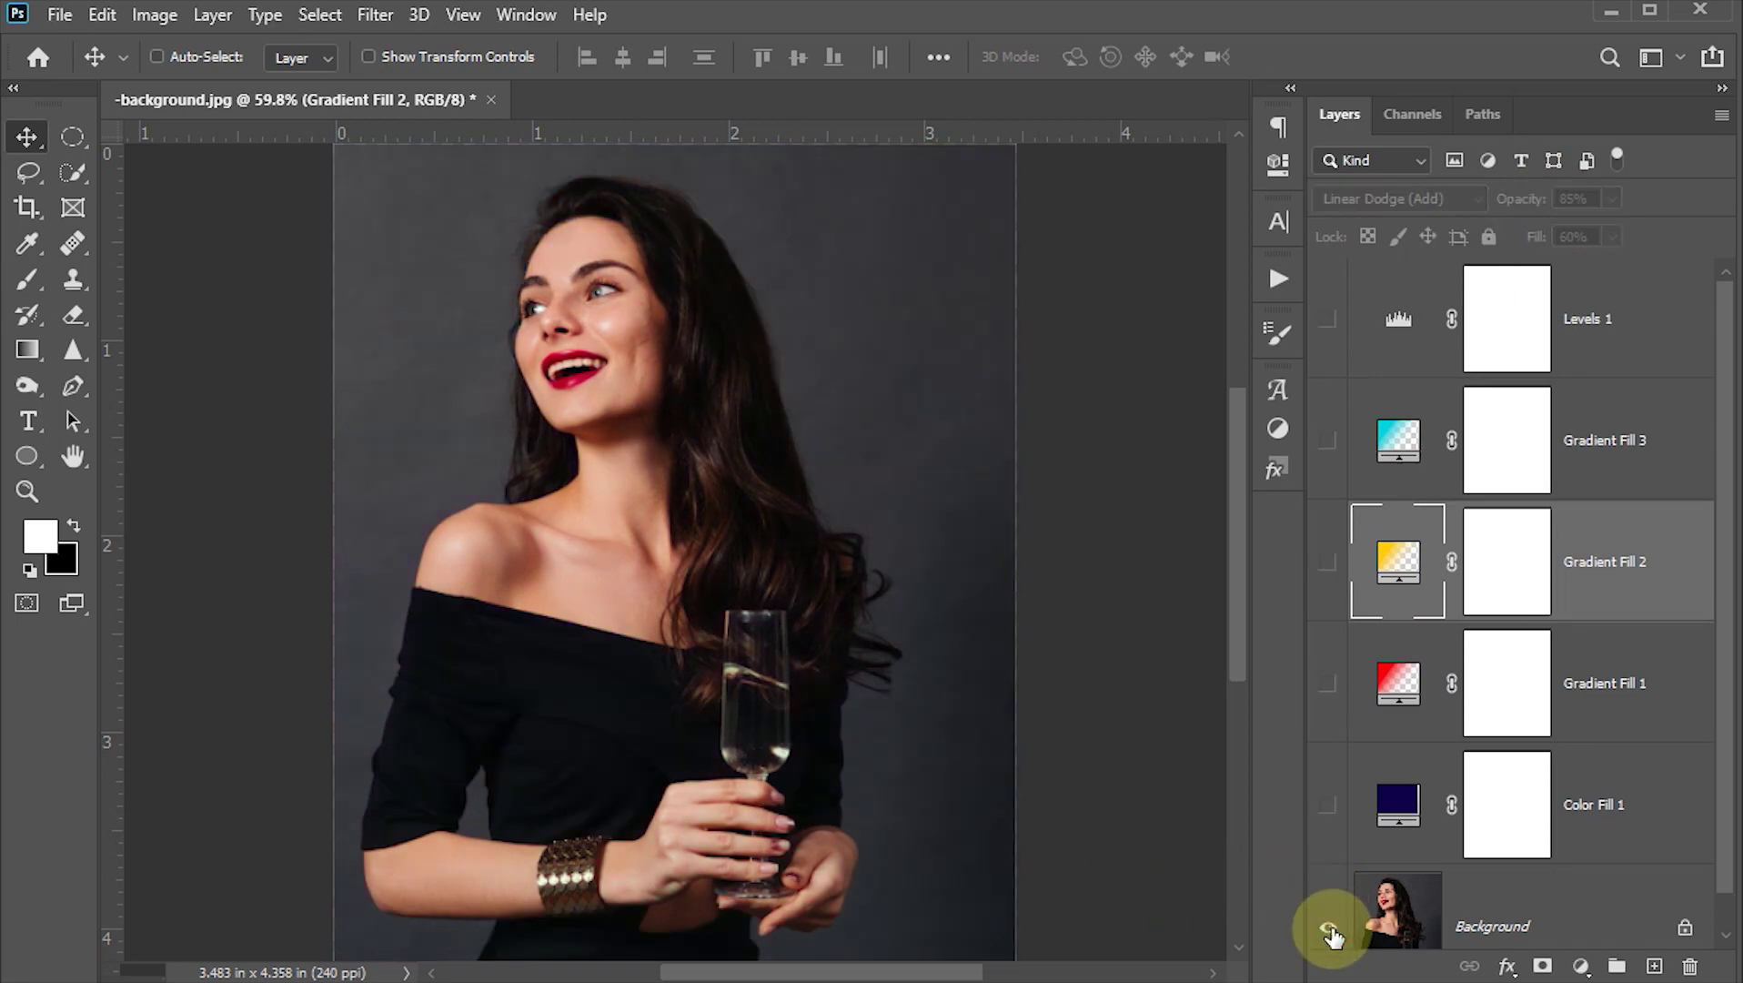
{"action": "left_click", "coordinate": [1330, 928], "text": "alt"}
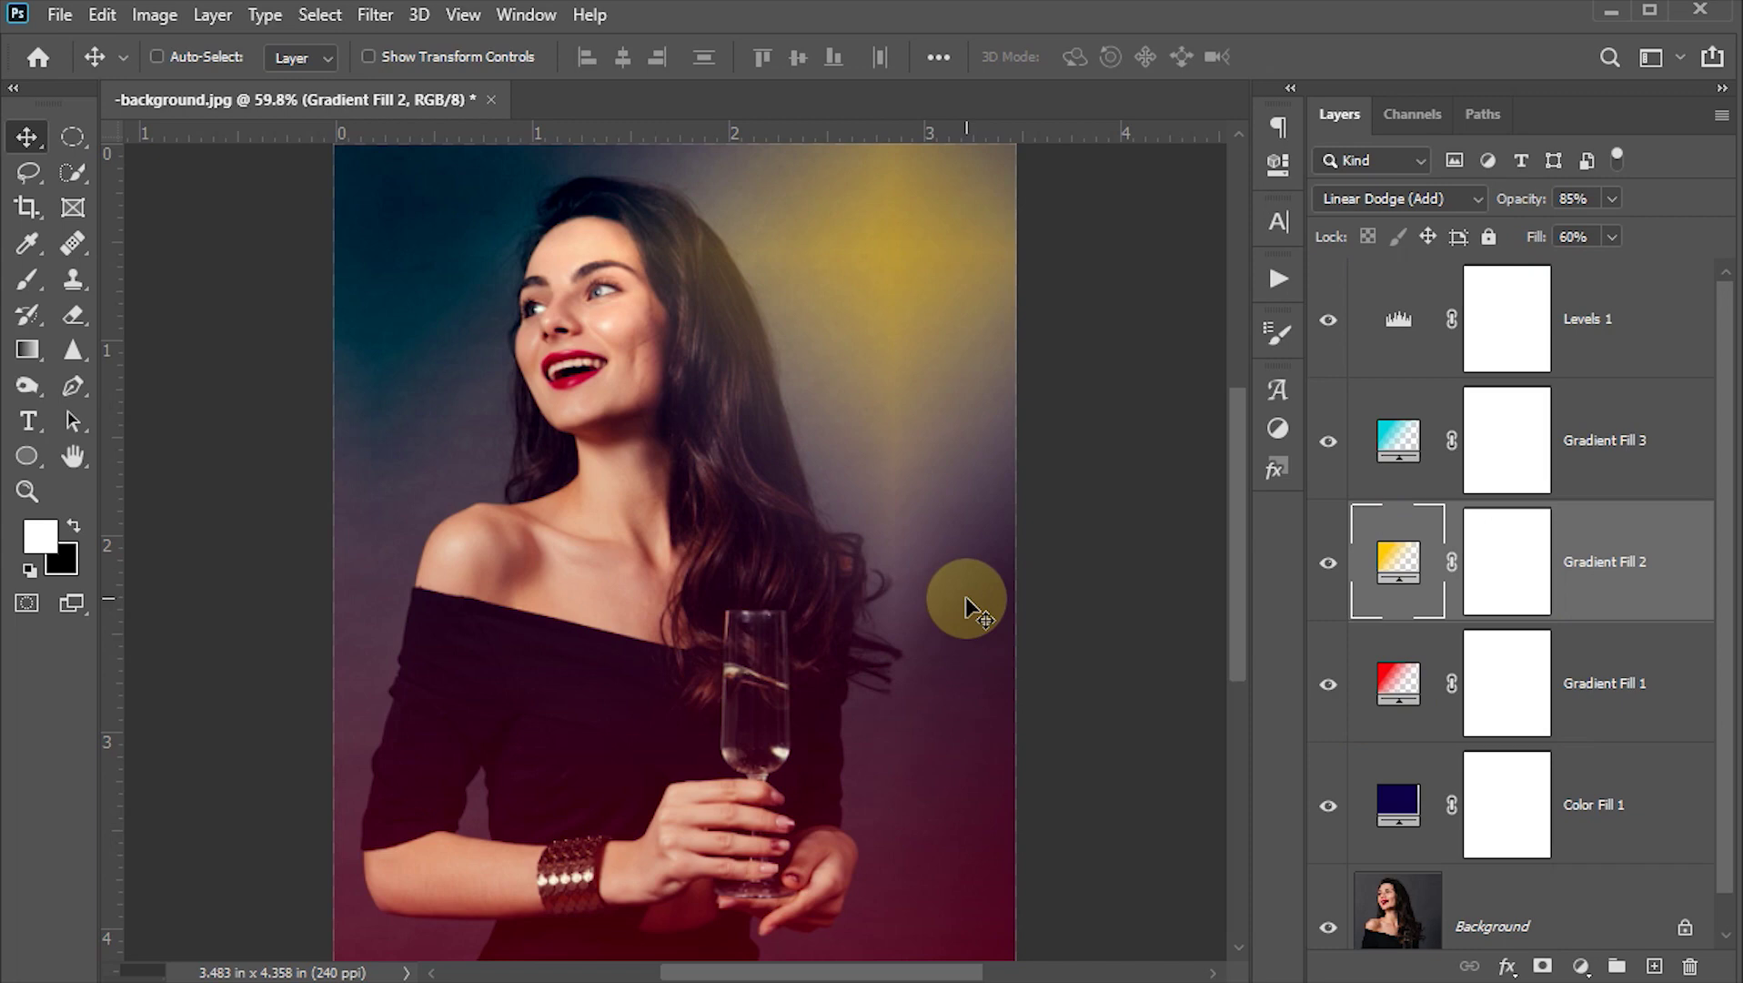
Hide the interface panels and inspect the finished portrait's light effect up close and as a whole.
{"action": "key", "text": "Tab"}
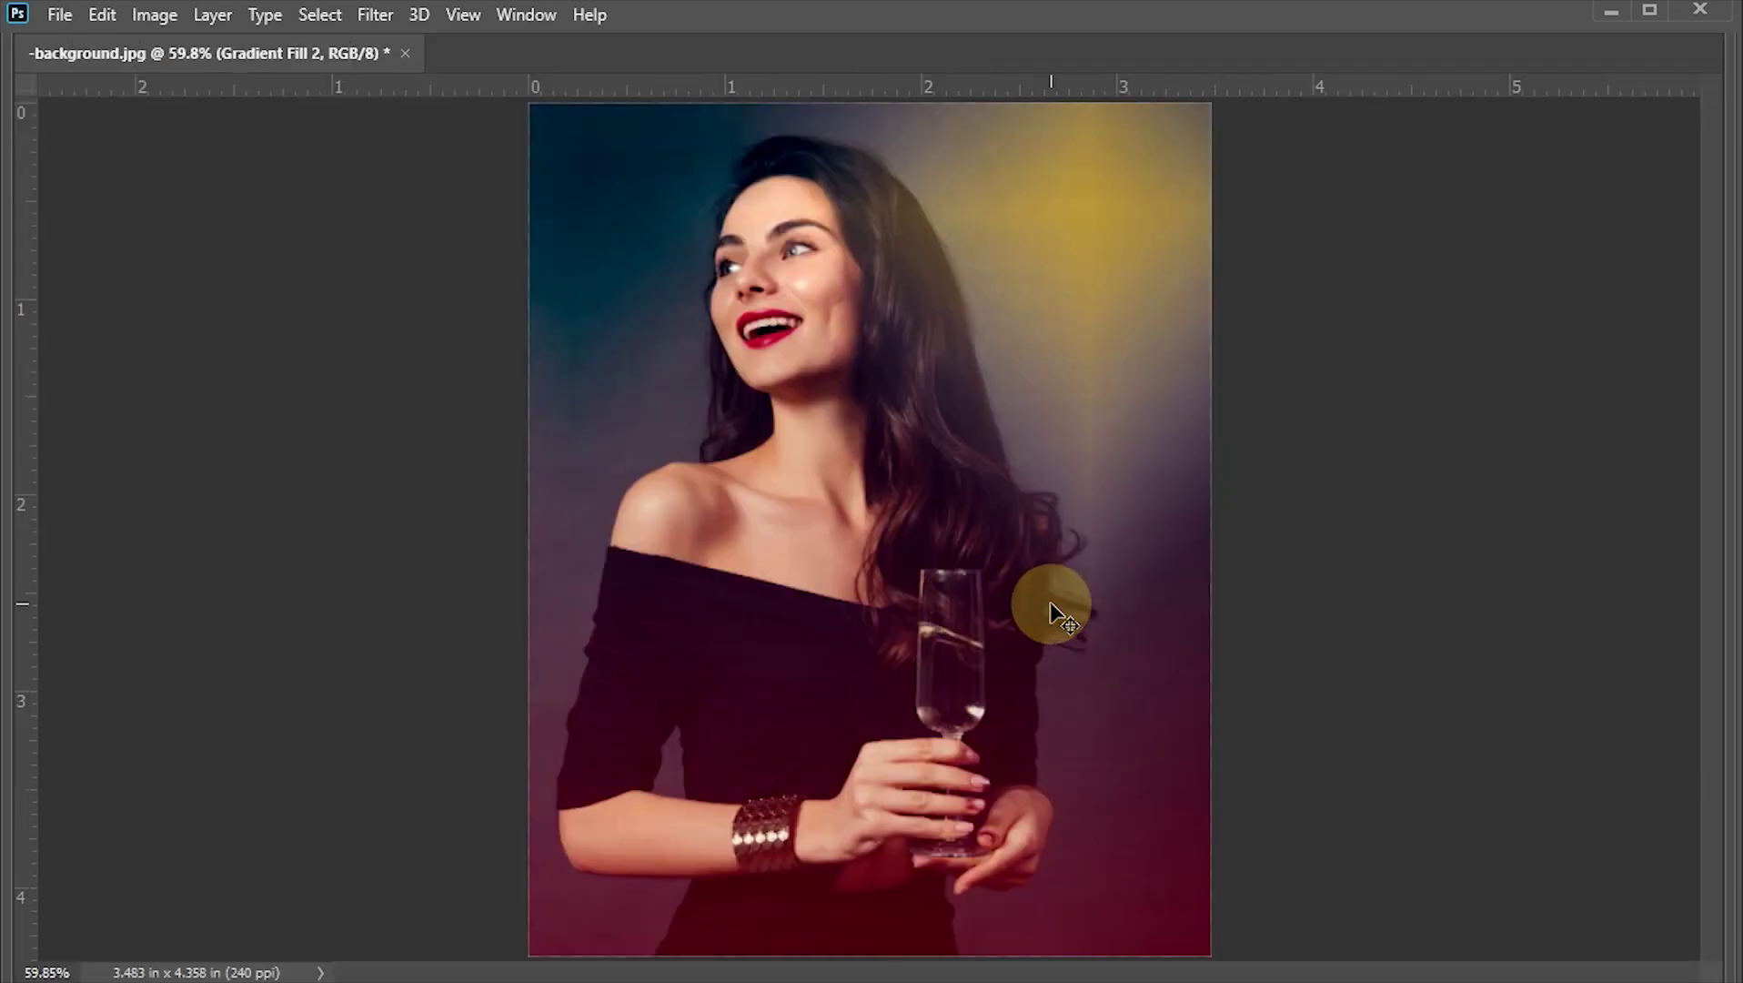
{"action": "left_click_drag", "start_coordinate": [1043, 474], "coordinate": [1075, 521]}
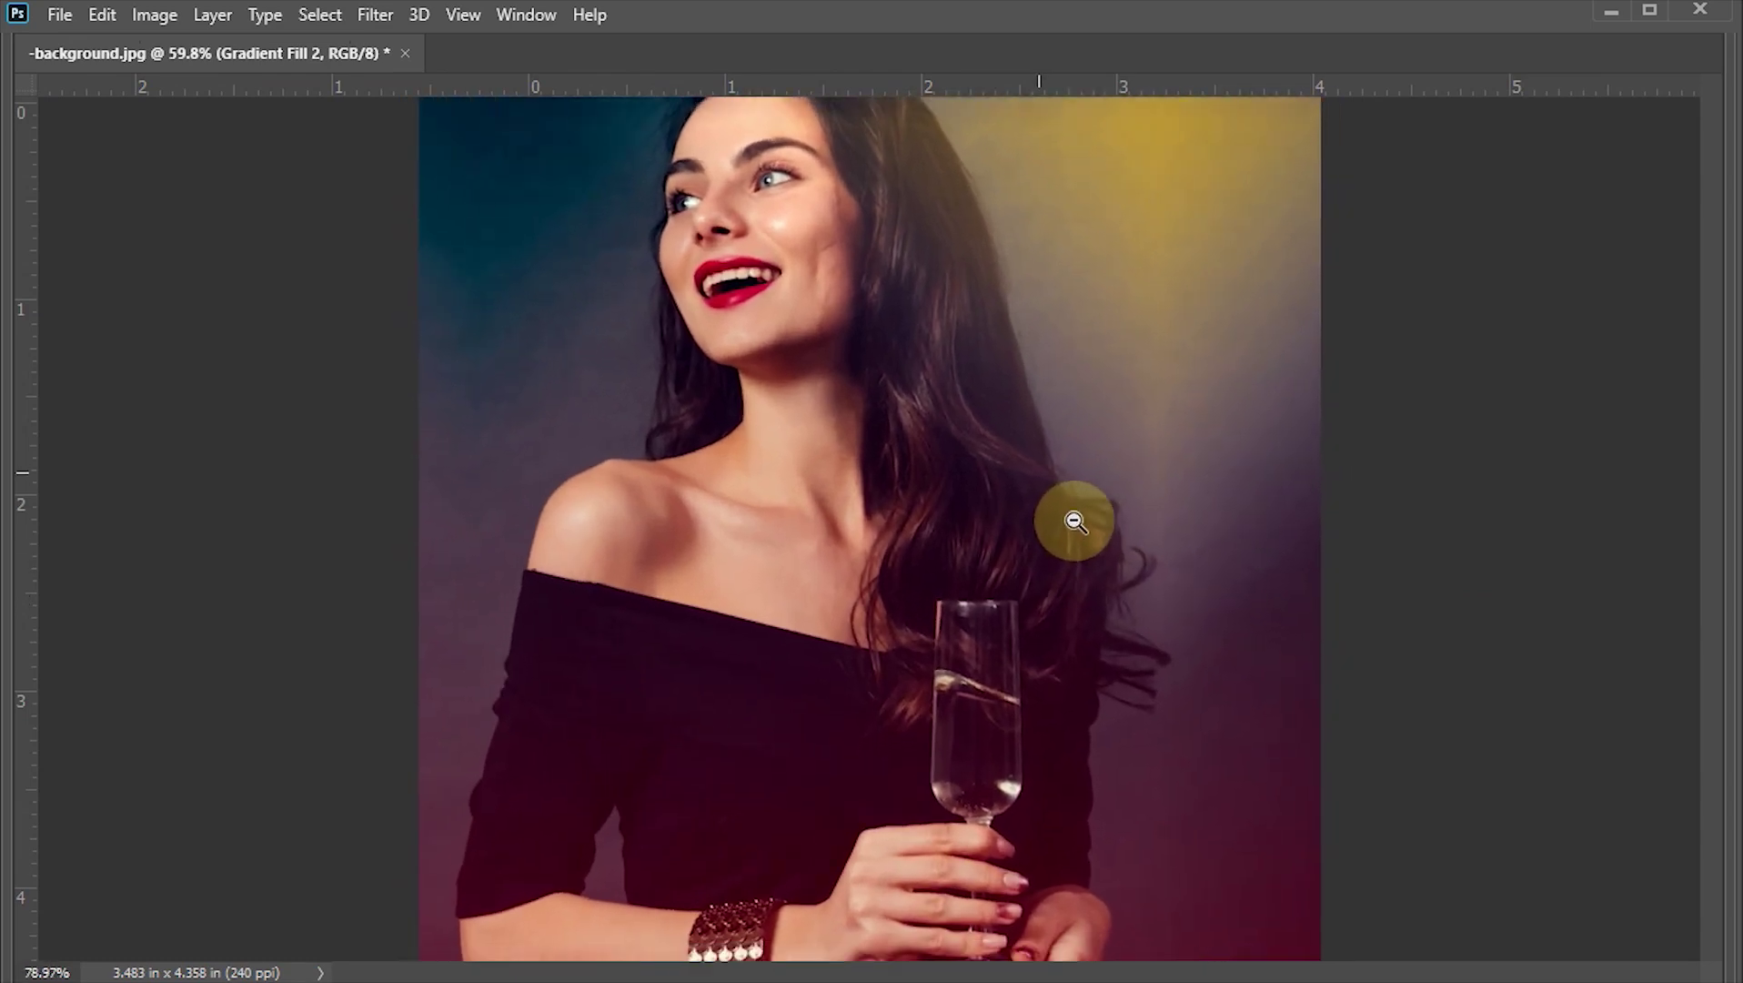
{"action": "left_click", "coordinate": [1075, 520], "text": "alt"}
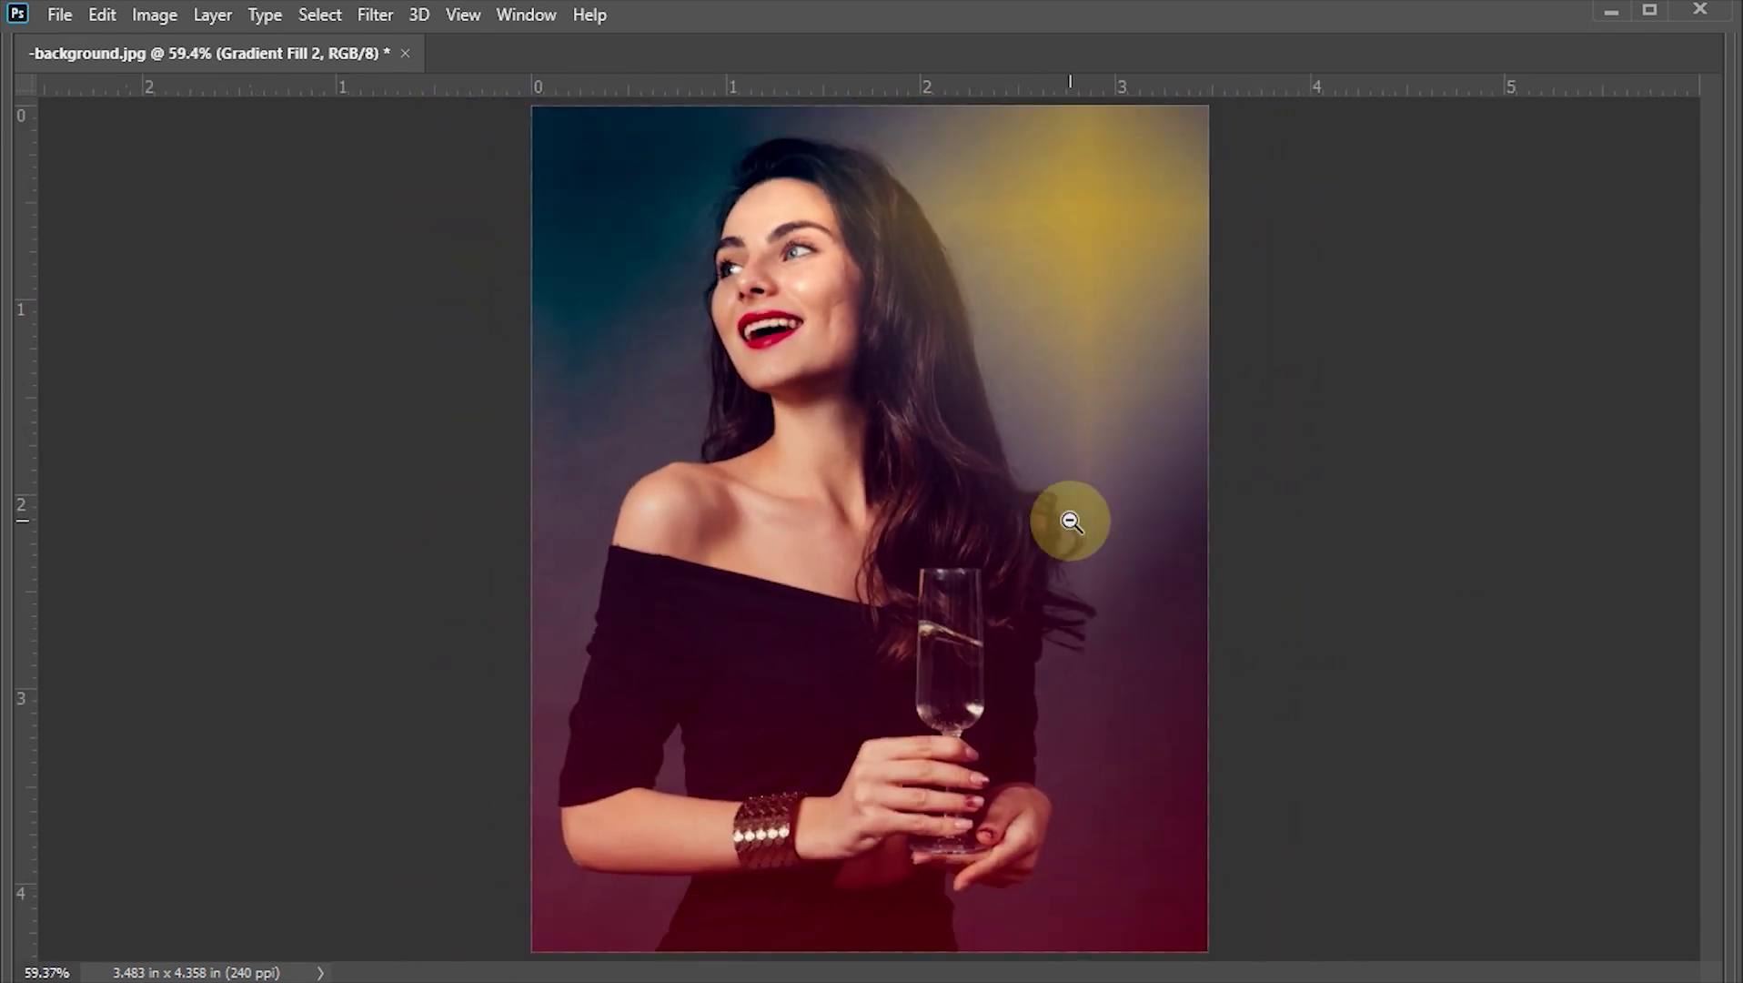